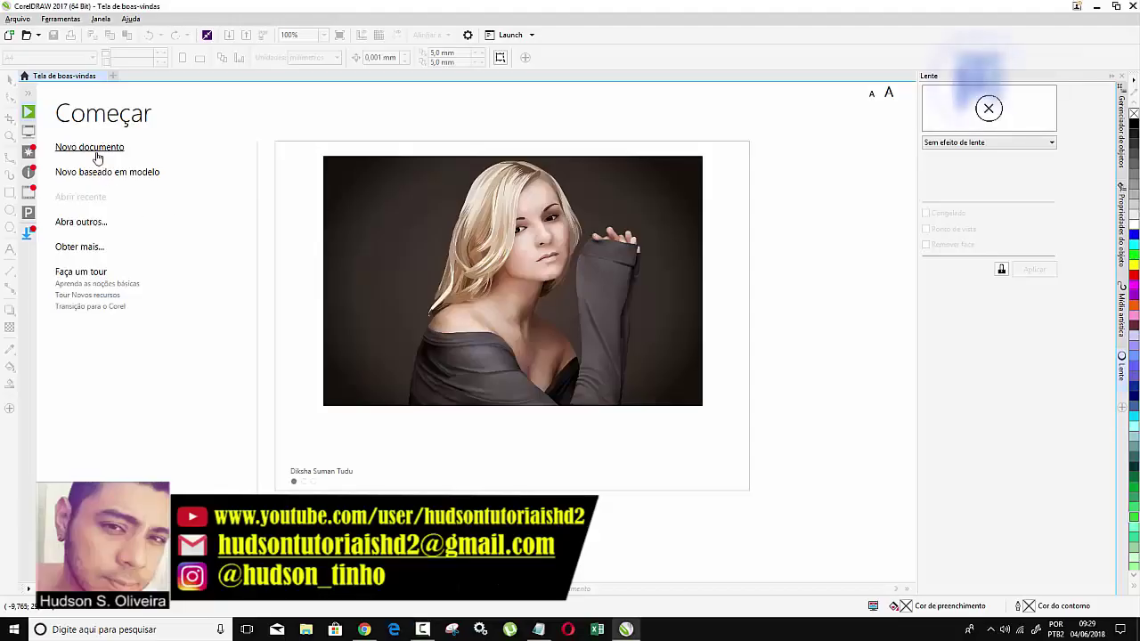
Step: Create a new blank document with a 10 × 14 cm page in centimetres
left_click(97, 153)
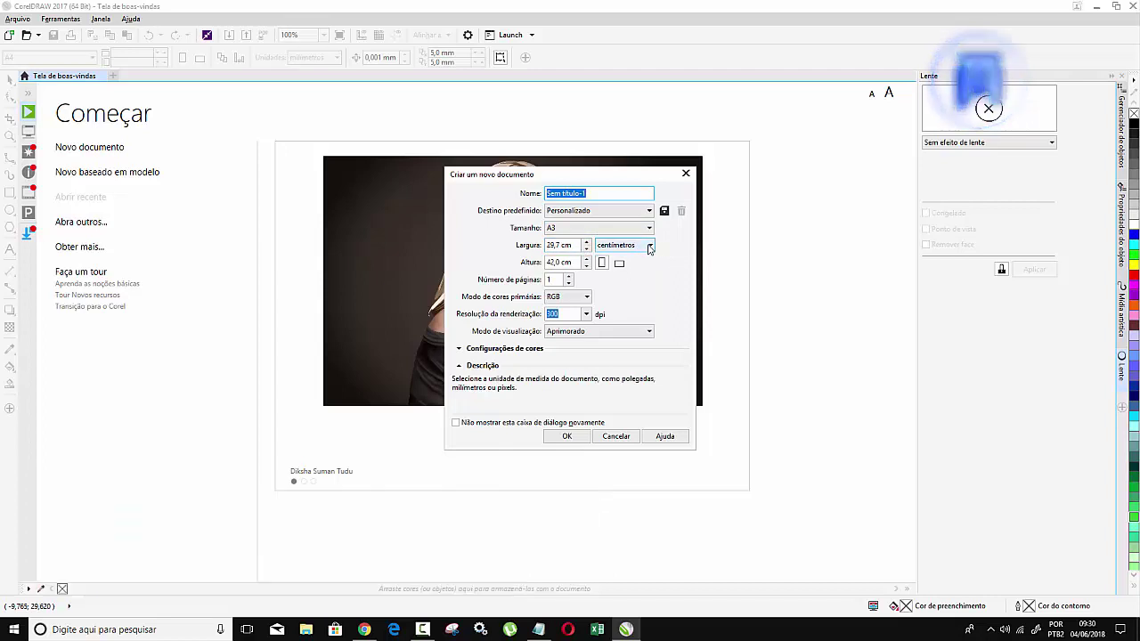
left_click(649, 249)
left_click(619, 349)
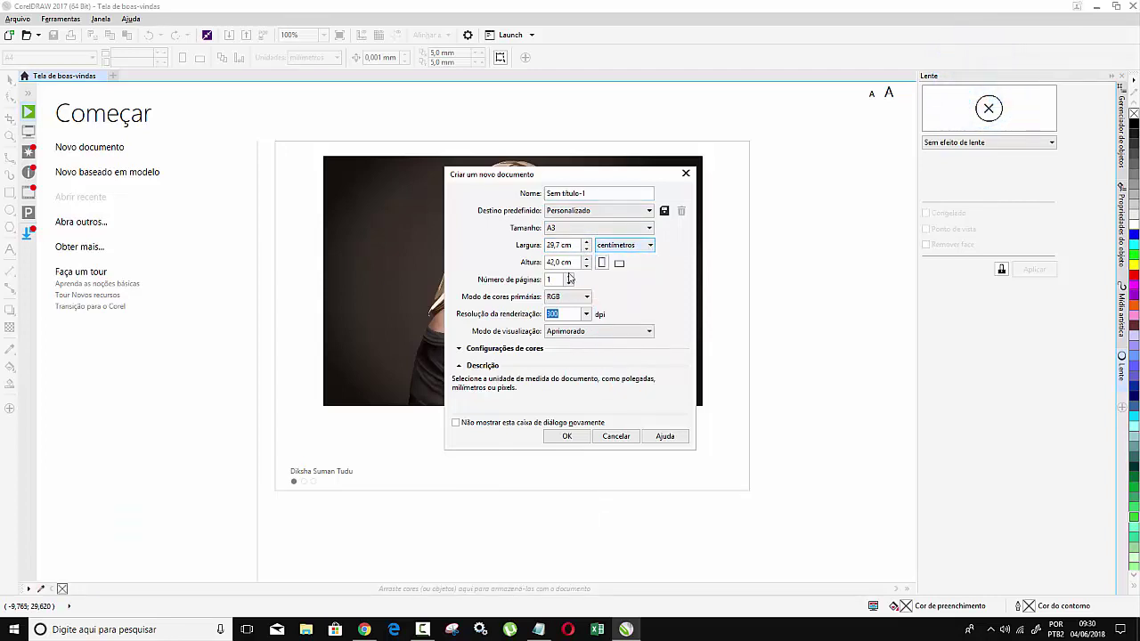
left_click(559, 245)
type("10")
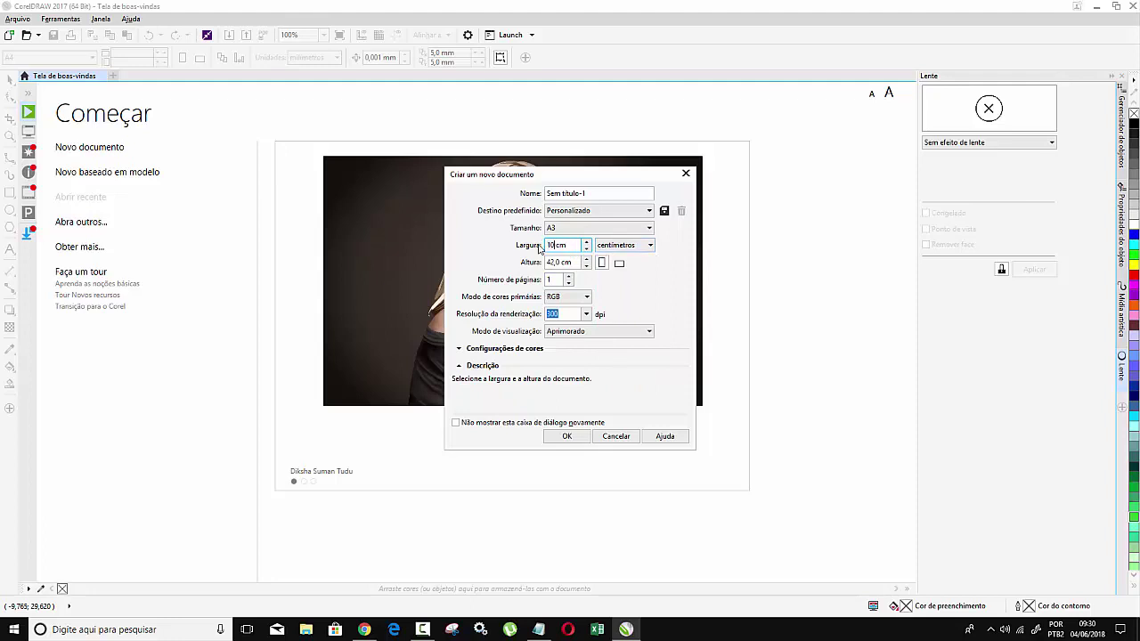
key("Tab")
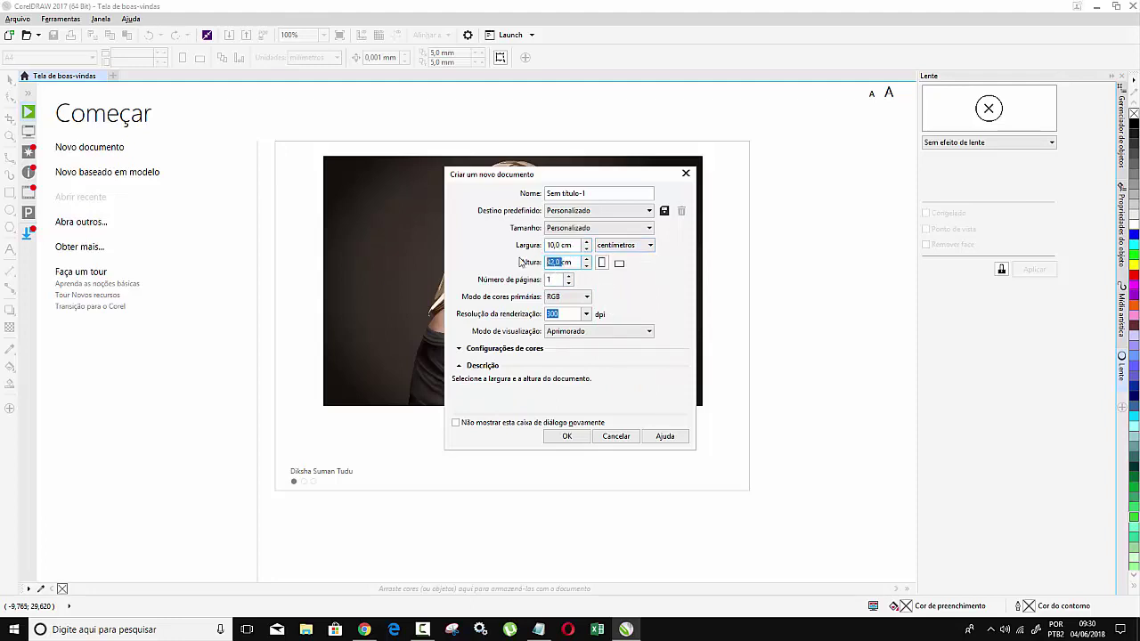
type("1")
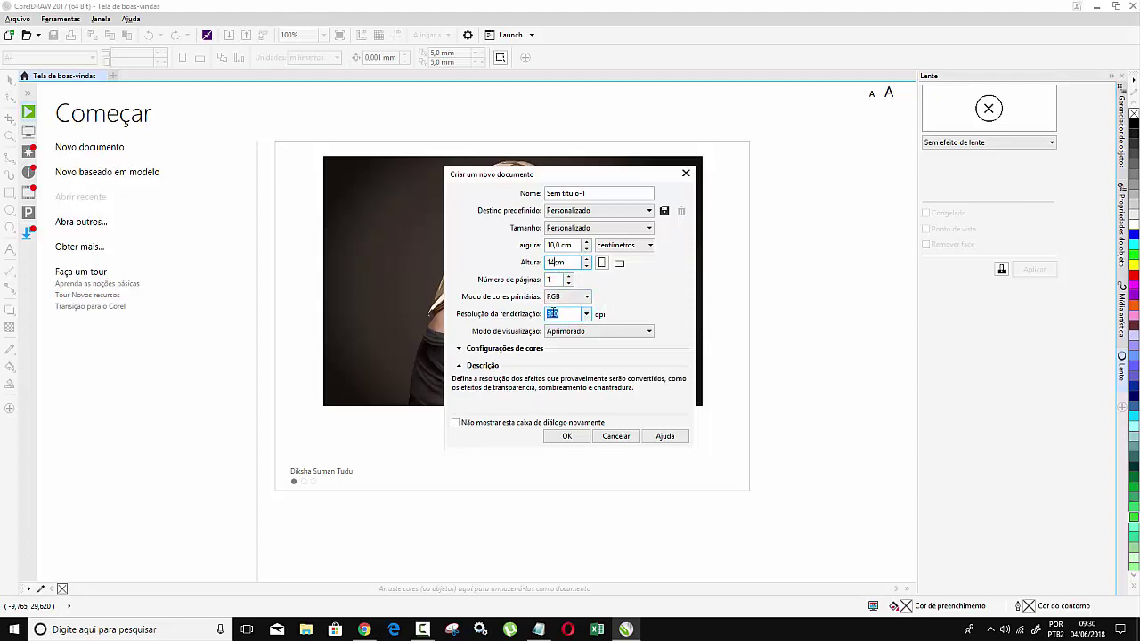
left_click(566, 436)
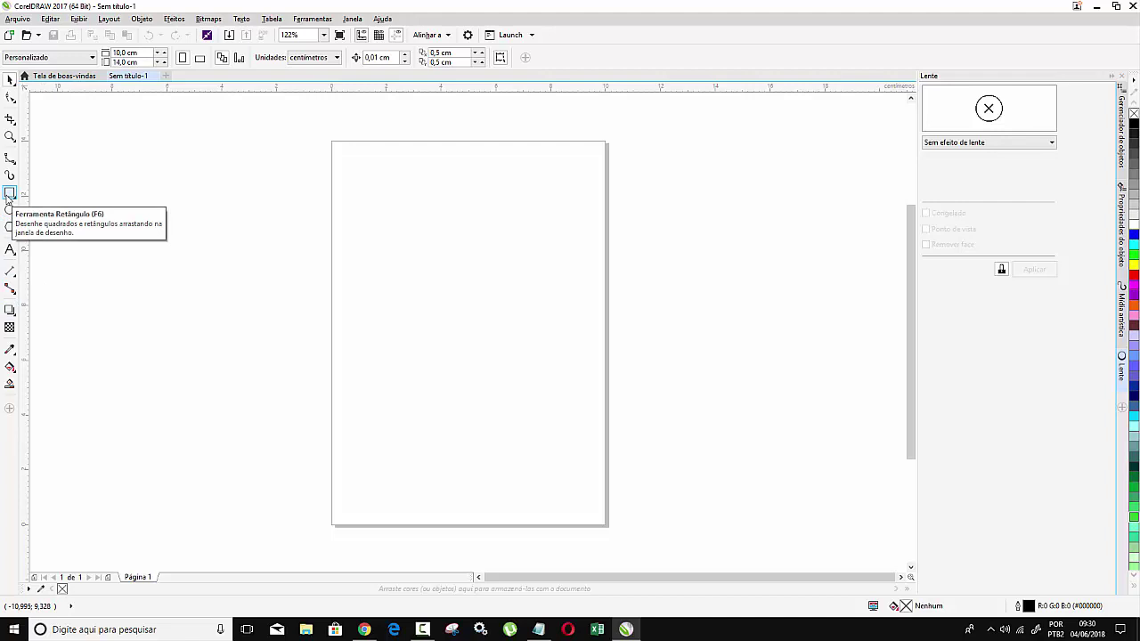
Step: Draw a page-sized rectangle with an elliptical gradient, blue #264CBF at the edges and white at the centre
double_click(8, 192)
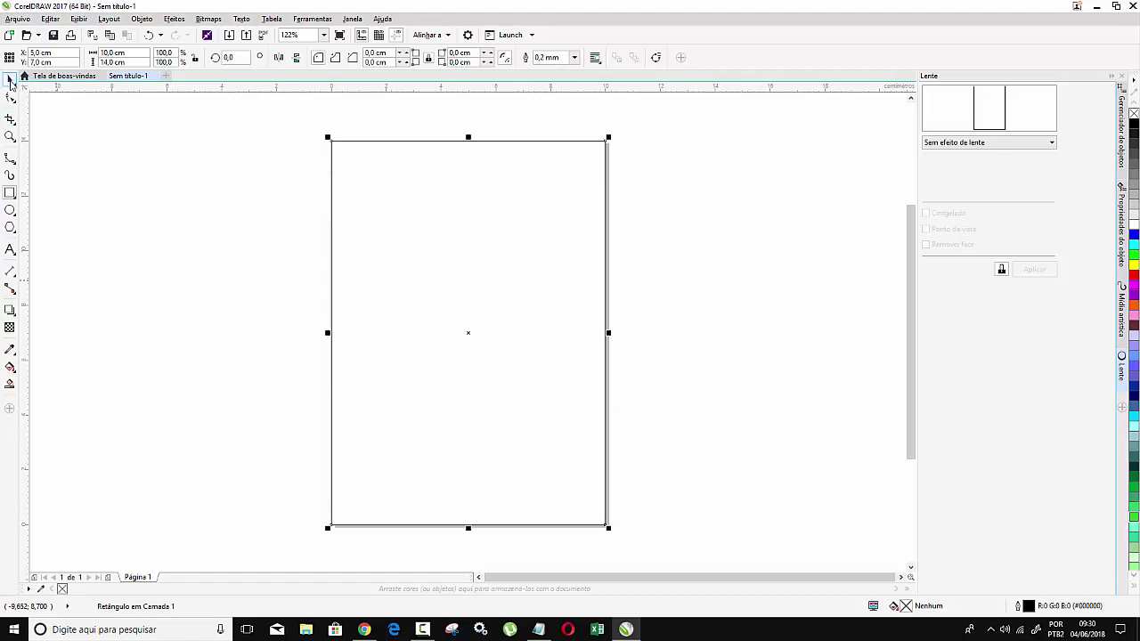
left_click(11, 81)
key("F11")
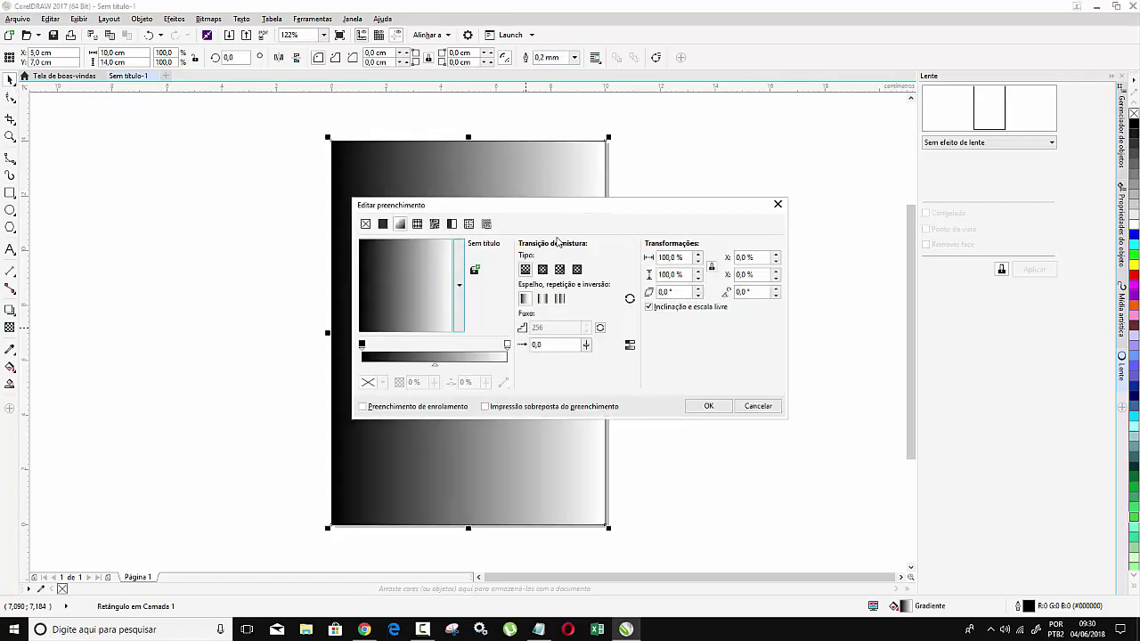
left_click_drag(549, 214, 788, 236)
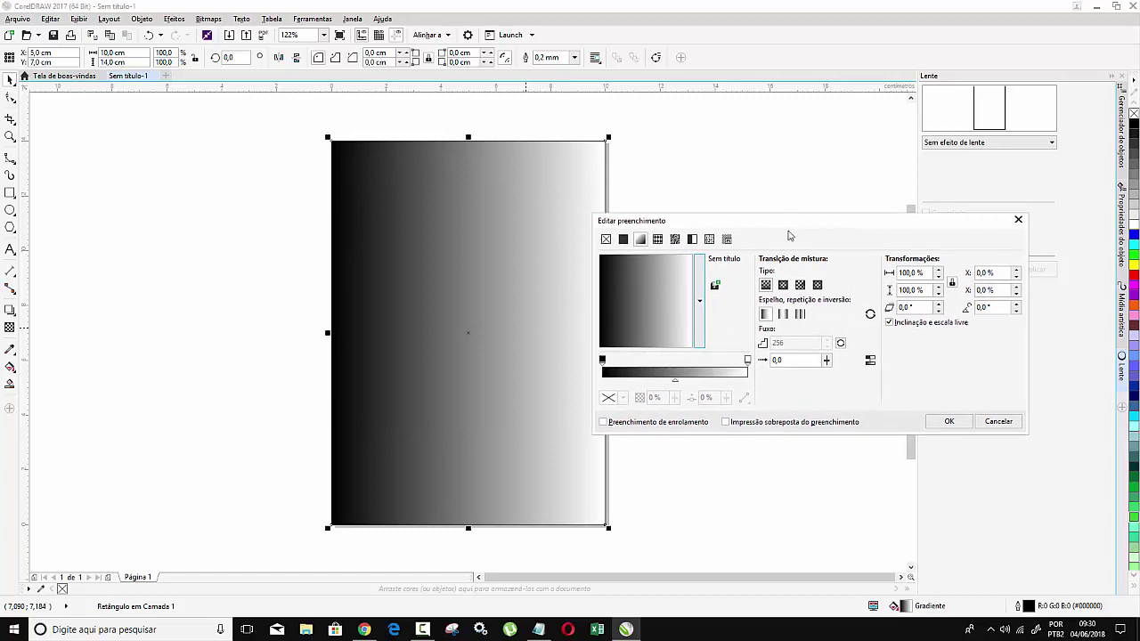
left_click(784, 285)
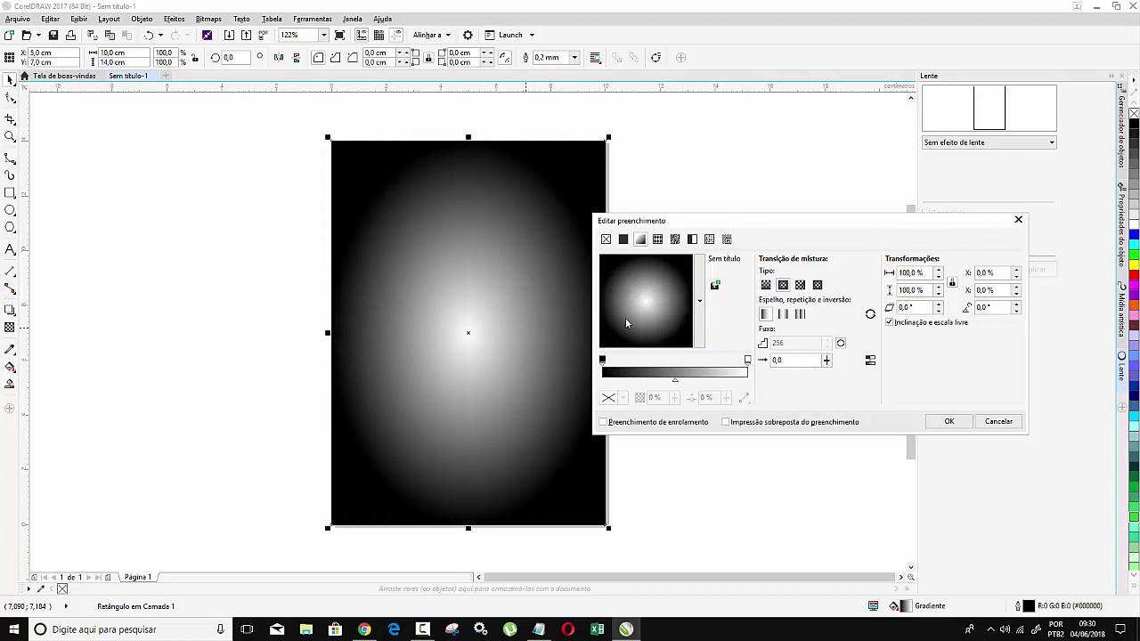
left_click(602, 361)
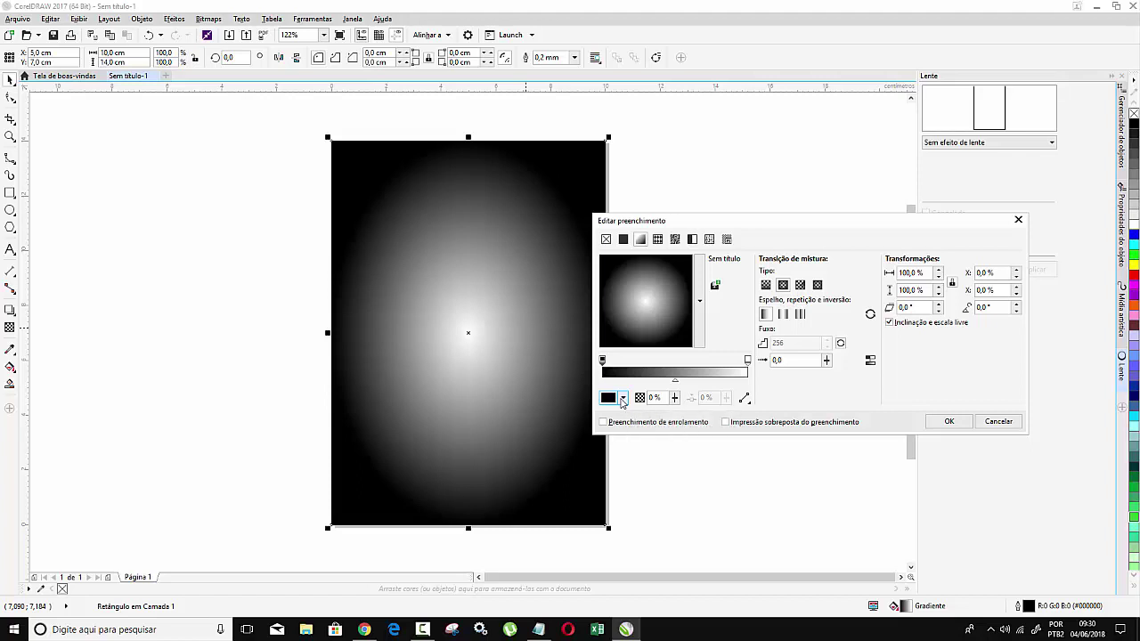
left_click(622, 400)
left_click(684, 485)
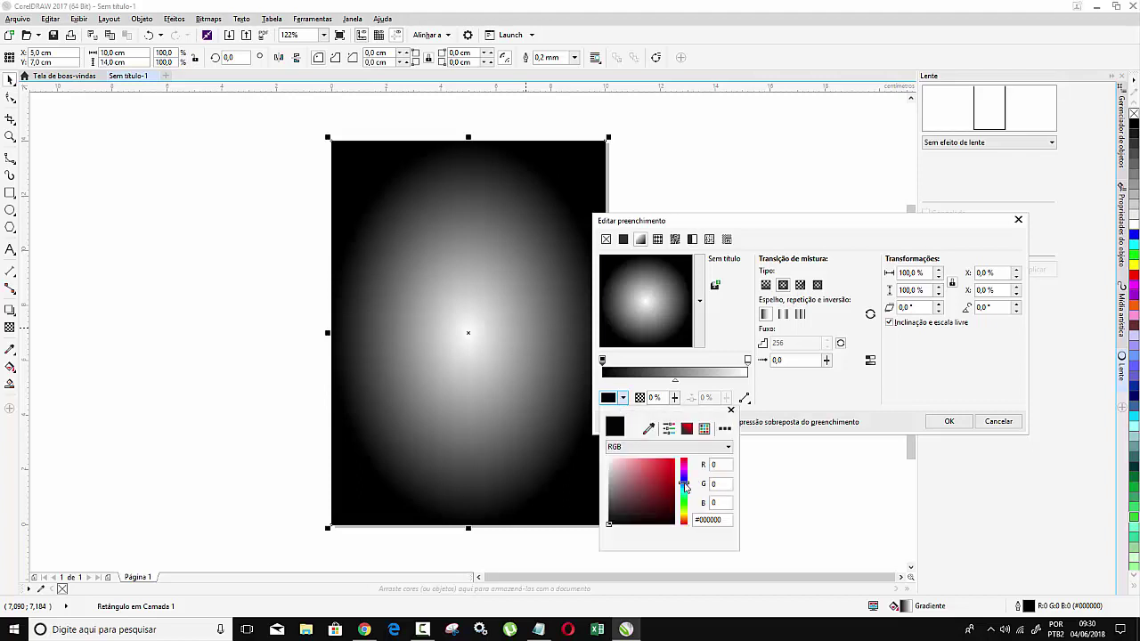
left_click(660, 479)
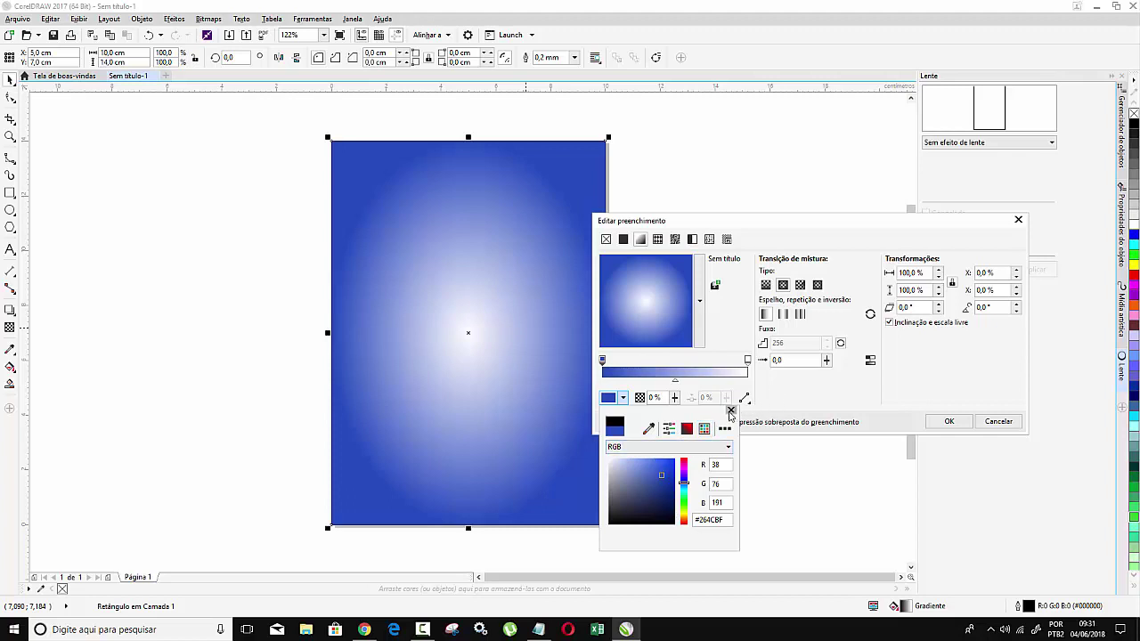
left_click(731, 411)
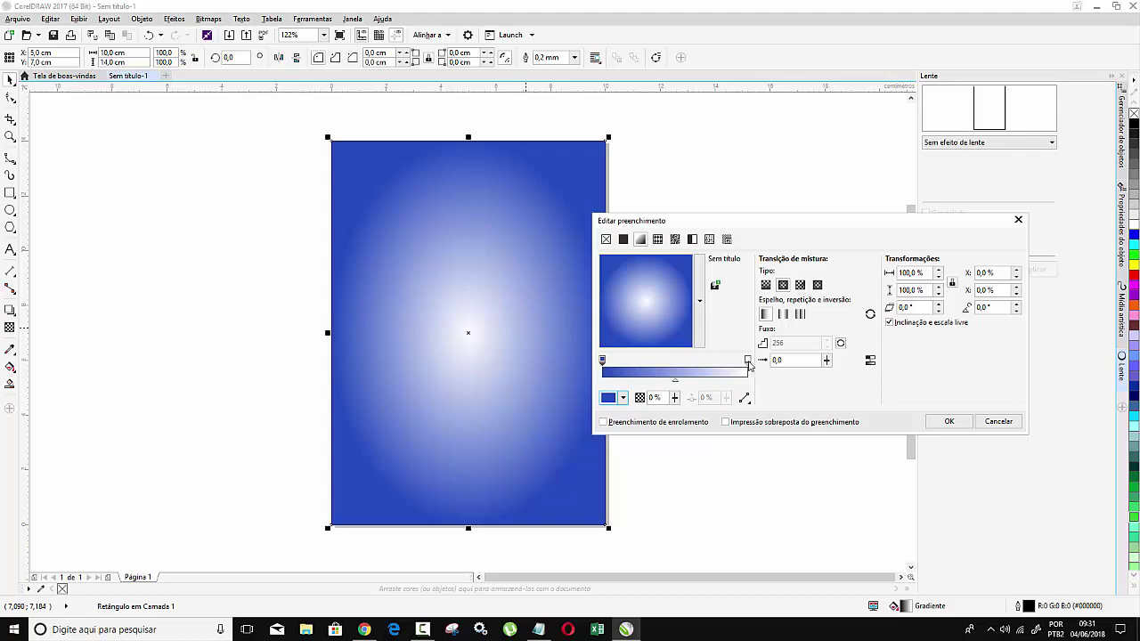
Step: Make the gradient centre light blue #98CAF5, shift it toward the upper right, and apply the fill
left_click(747, 361)
left_click(623, 399)
left_click_drag(684, 496, 634, 462)
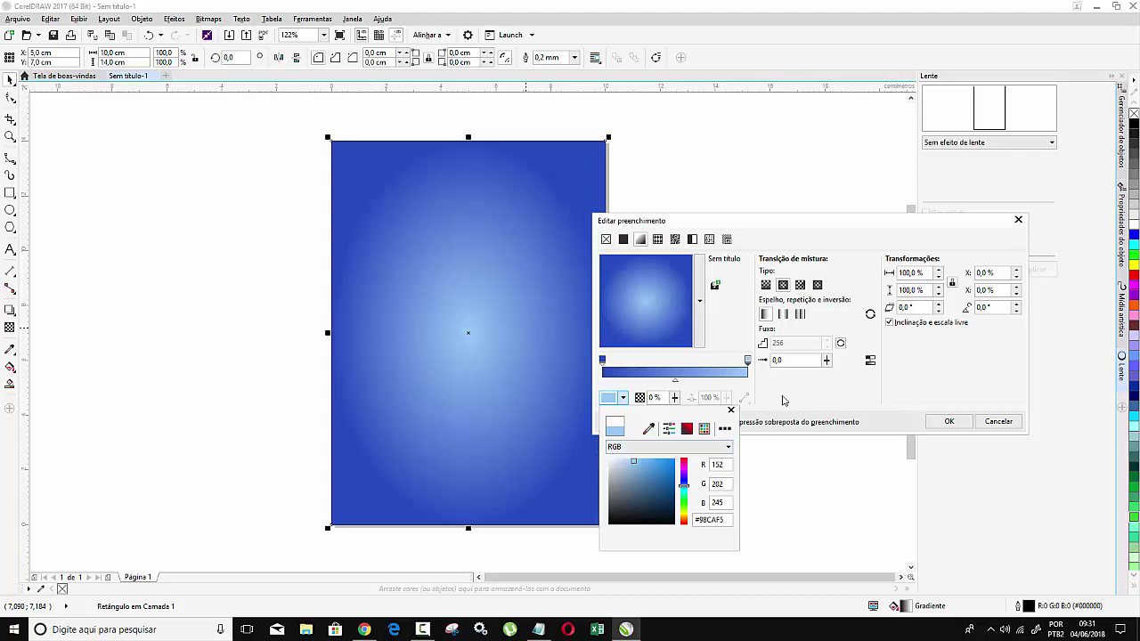
left_click(730, 411)
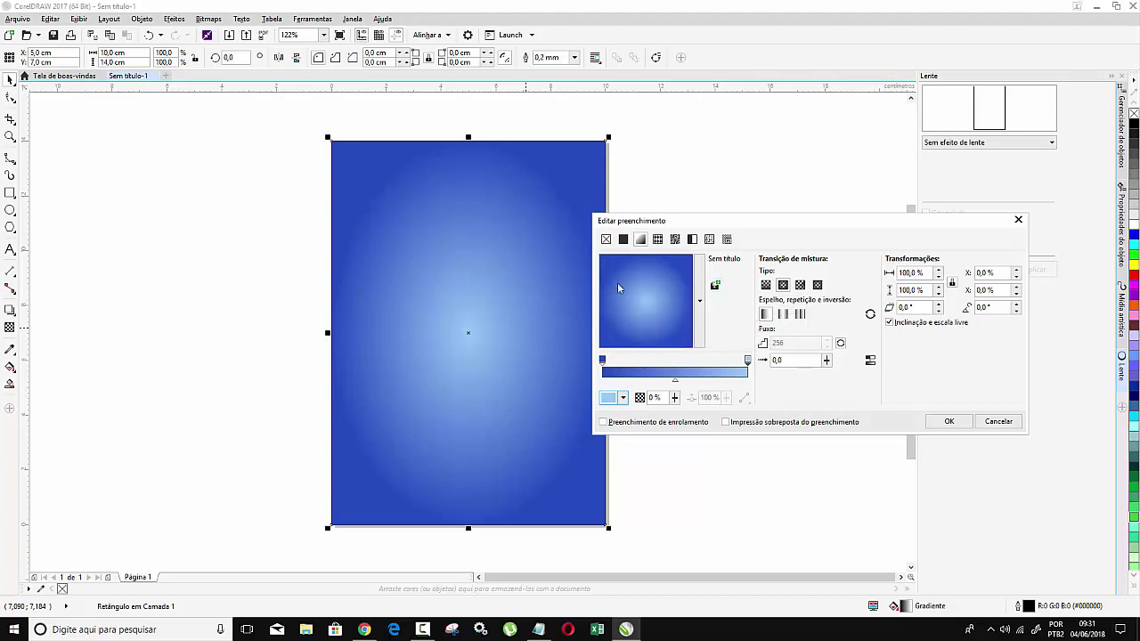
mouse_move(647, 300)
left_mouse_down()
mouse_move(633, 285)
mouse_move(667, 287)
left_mouse_up()
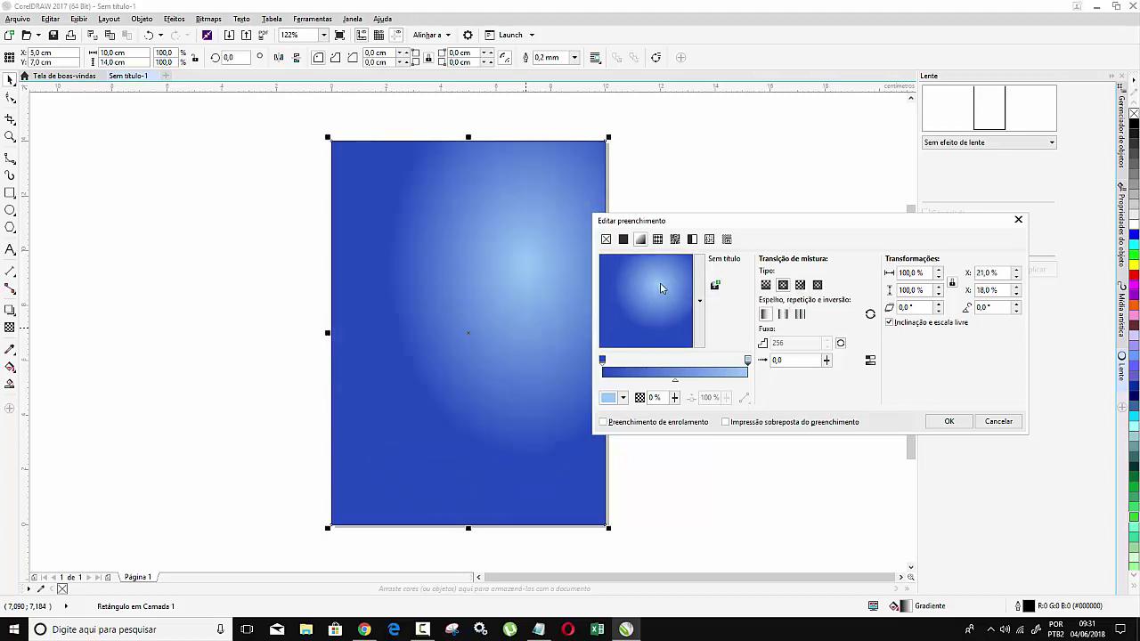
left_click_drag(665, 283, 666, 278)
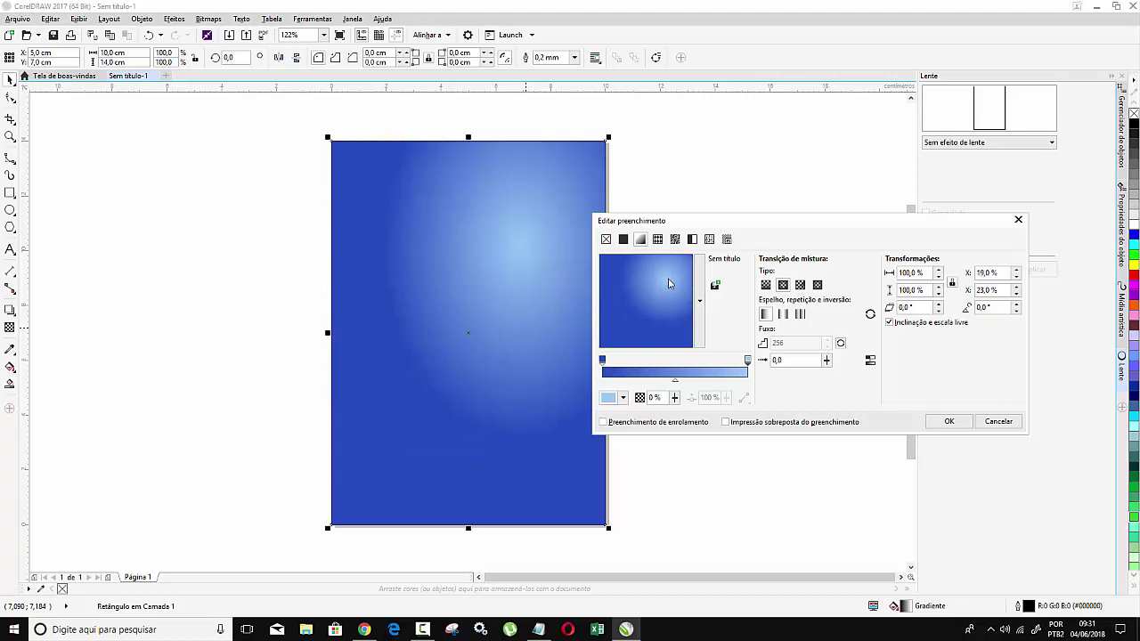
left_click(950, 422)
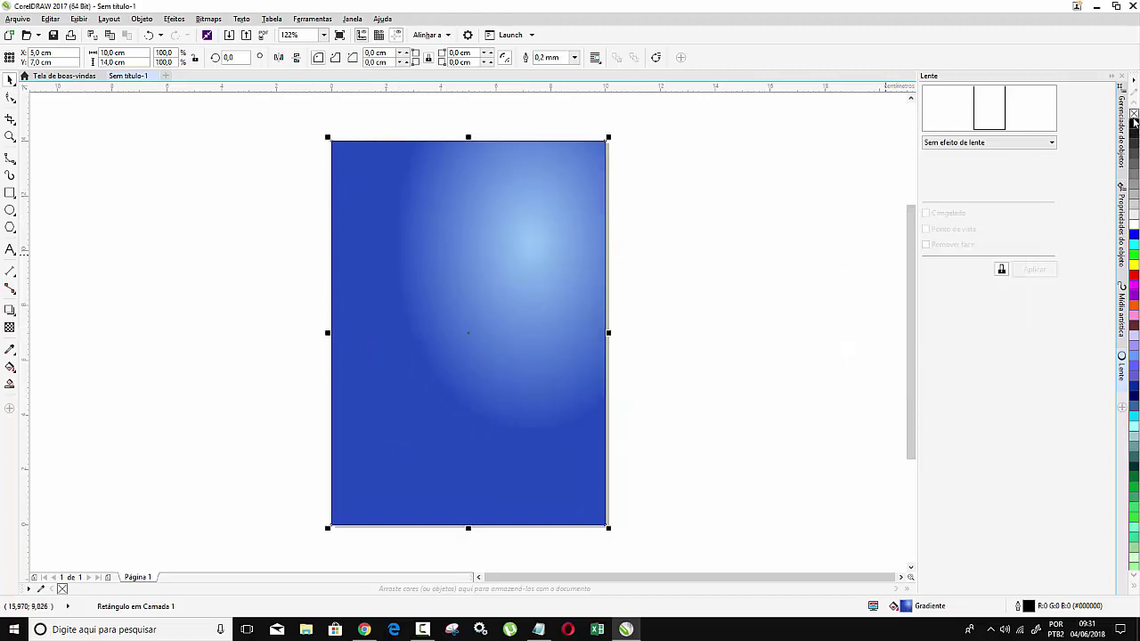
Step: Remove the rectangle's outline and import the photo 316025.png
right_click(1134, 114)
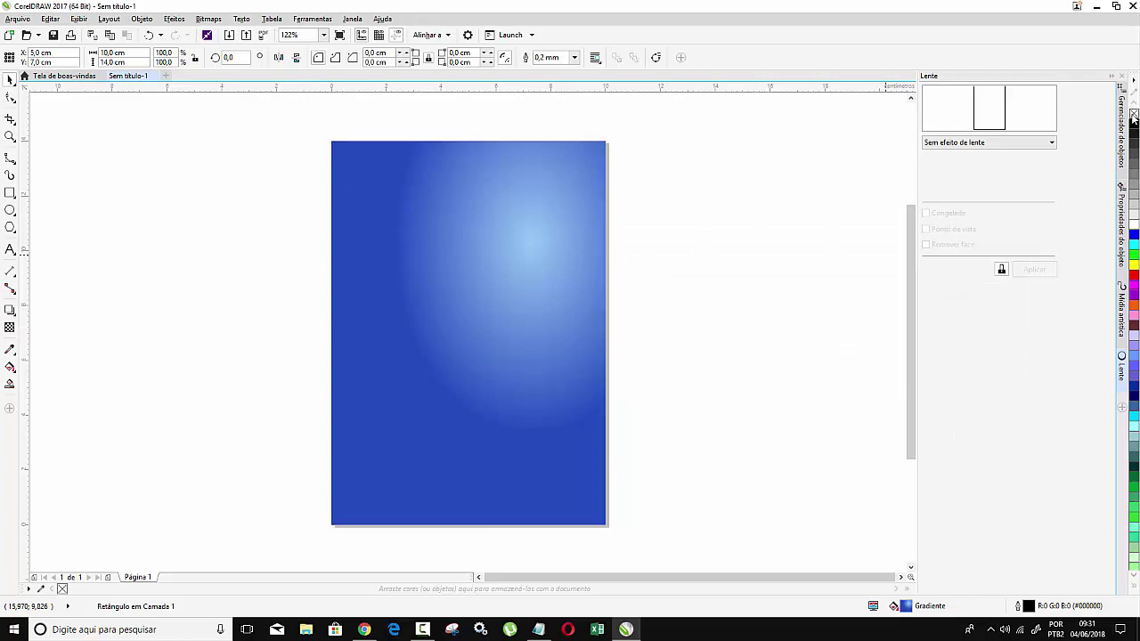
right_click(241, 173)
left_click(278, 224)
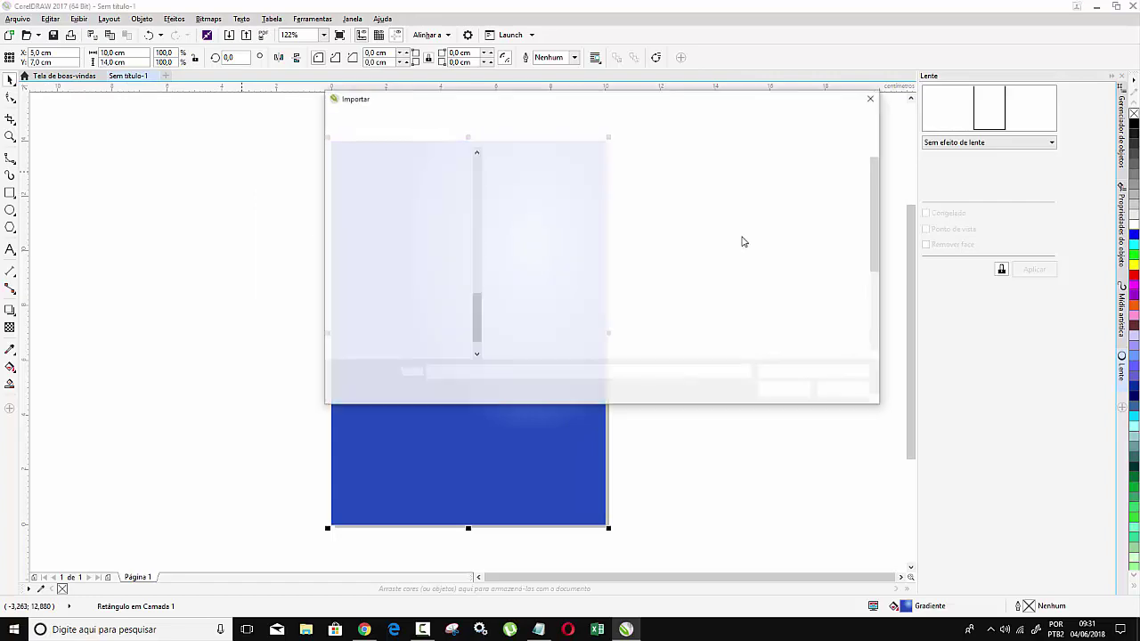
left_click(712, 188)
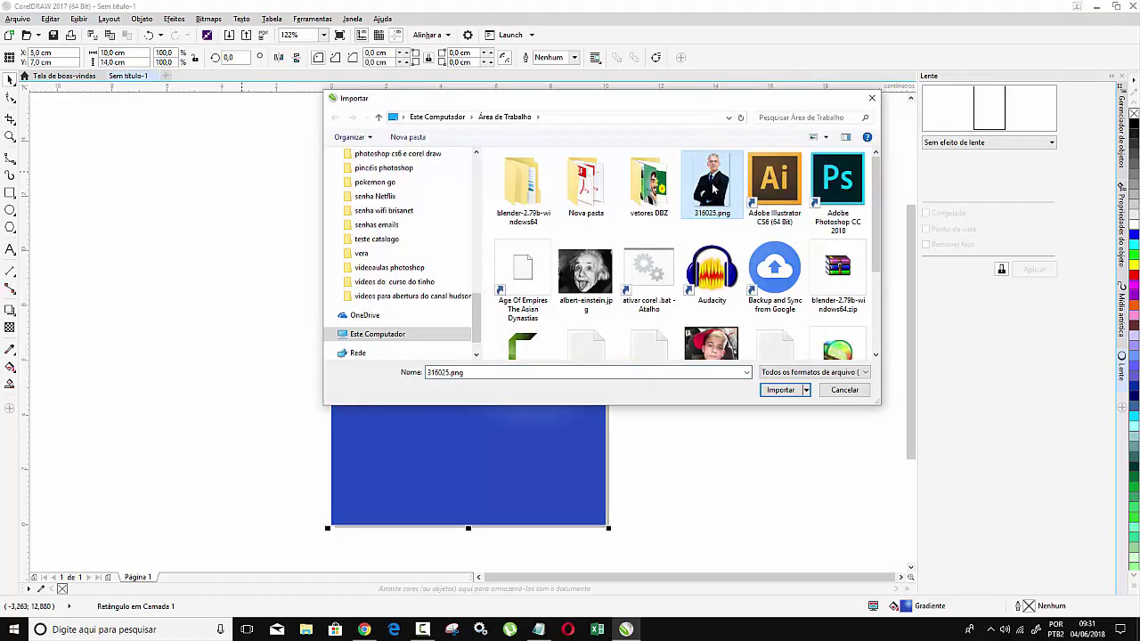
left_click(780, 390)
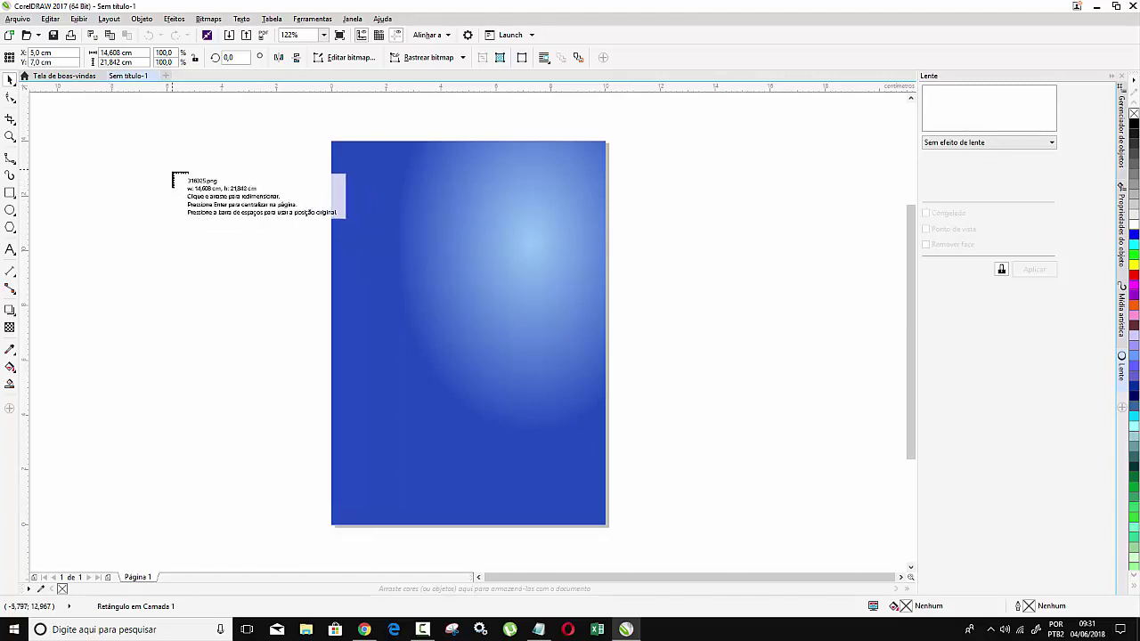
Step: Place the photo on the page and scale it to about 8 × 13.5 cm to cover the card
left_click_drag(149, 161, 351, 387)
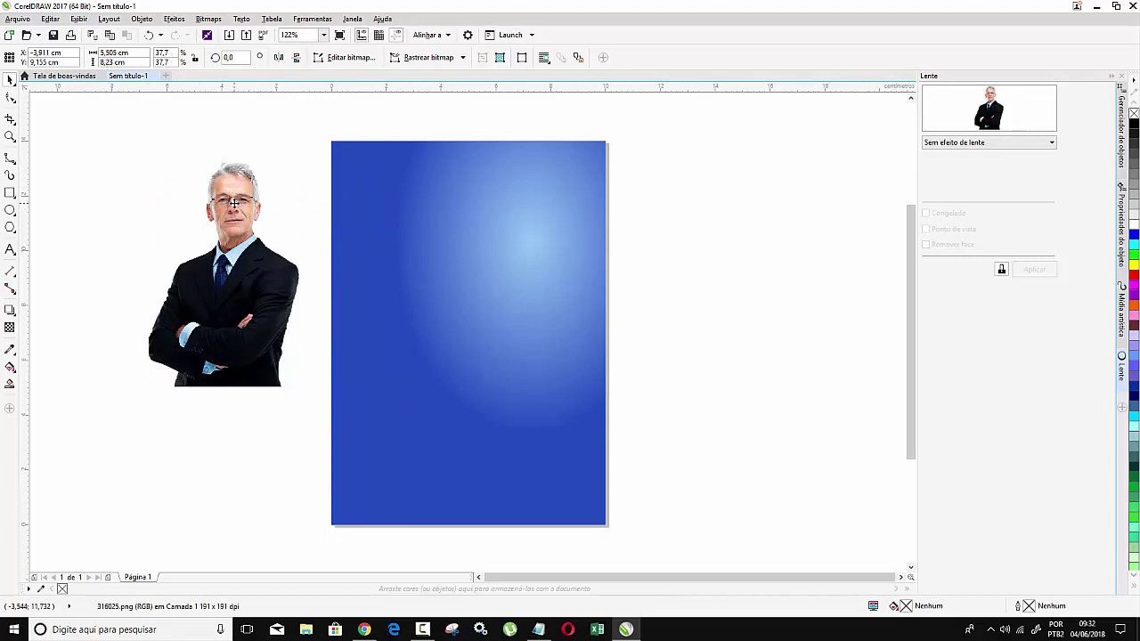
left_click_drag(235, 202, 487, 273)
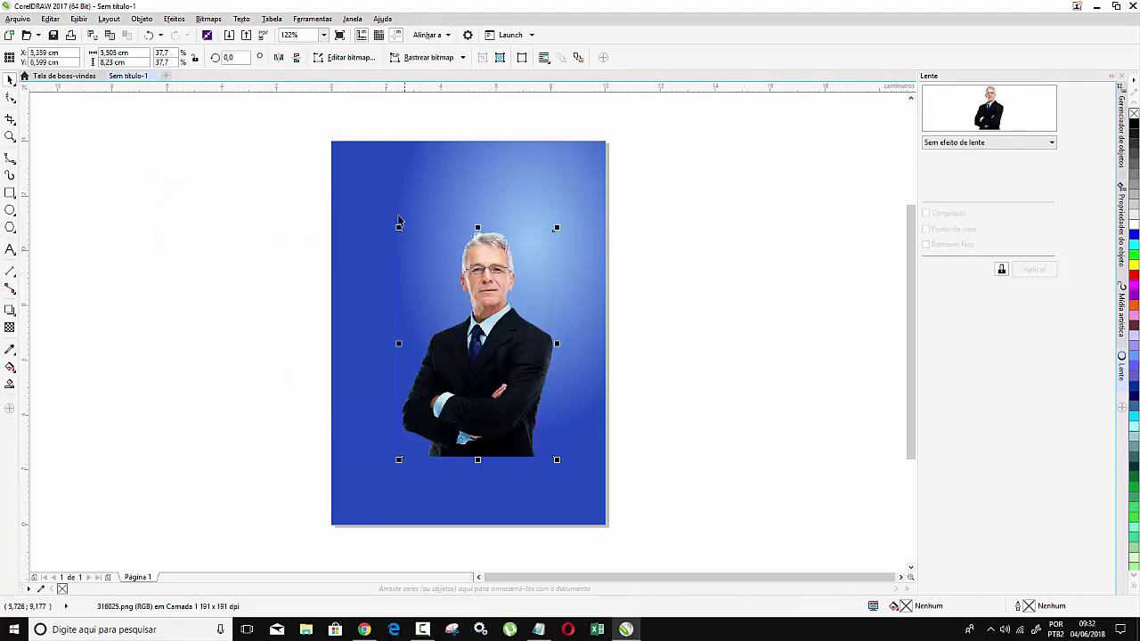
mouse_move(398, 227)
left_mouse_down()
mouse_move(328, 155)
mouse_move(355, 161)
left_mouse_up()
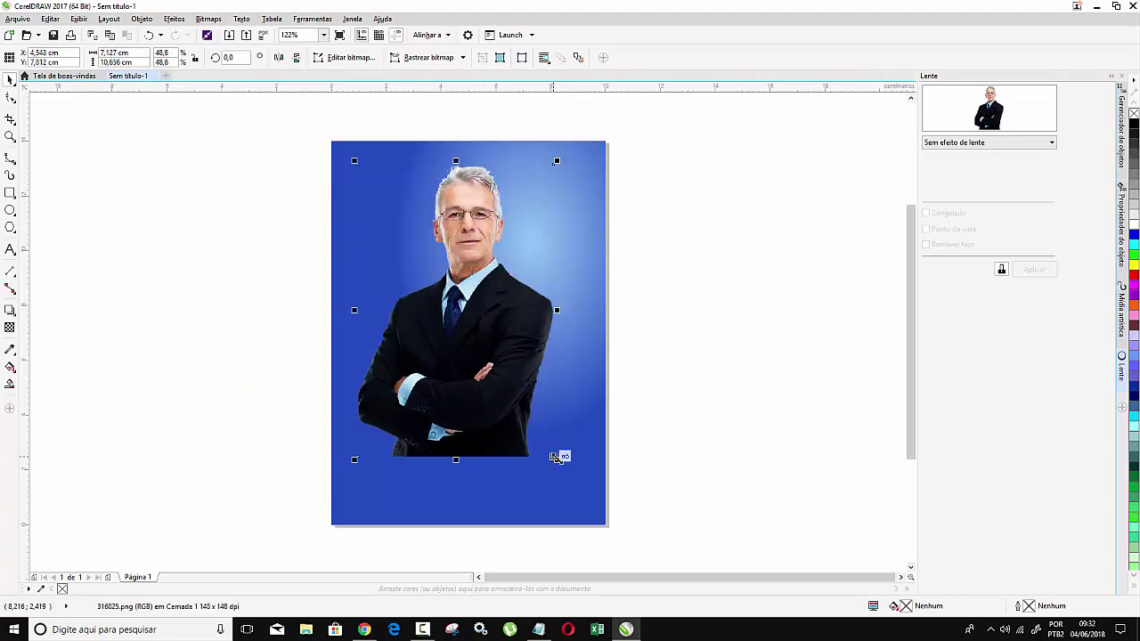
left_click_drag(556, 461, 602, 524)
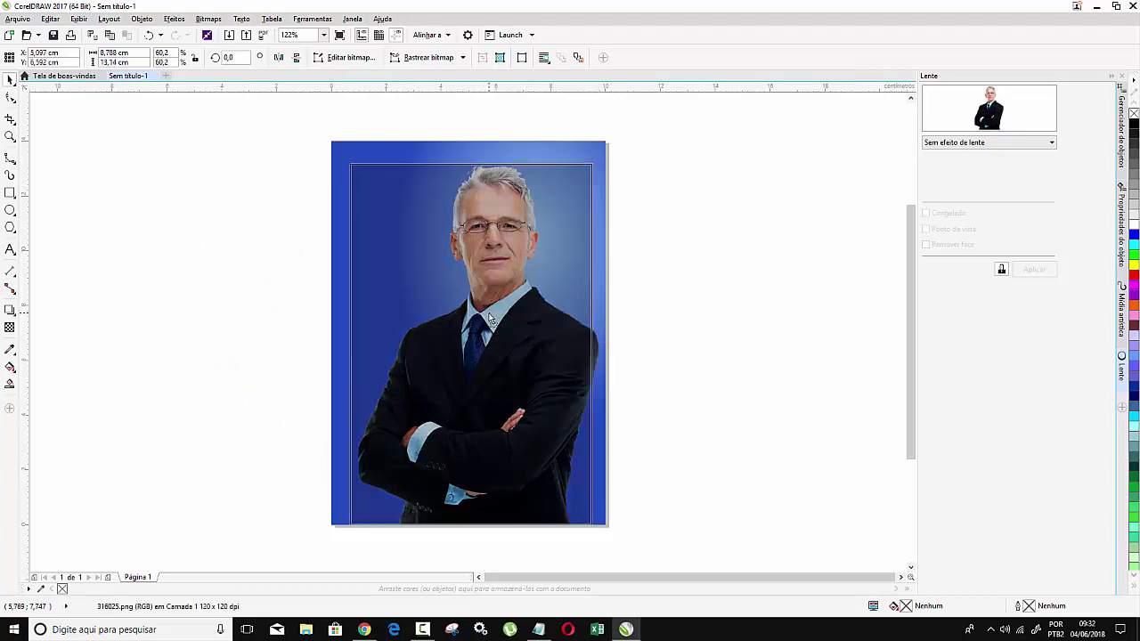
left_click_drag(495, 312, 486, 311)
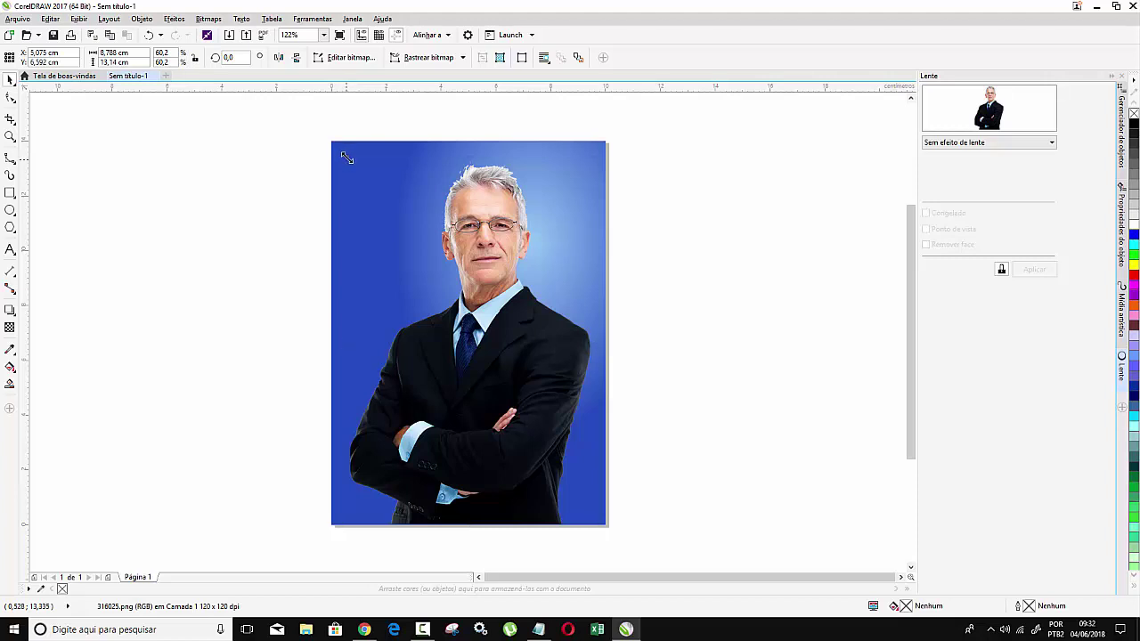
left_click_drag(344, 160, 339, 152)
left_click(187, 229)
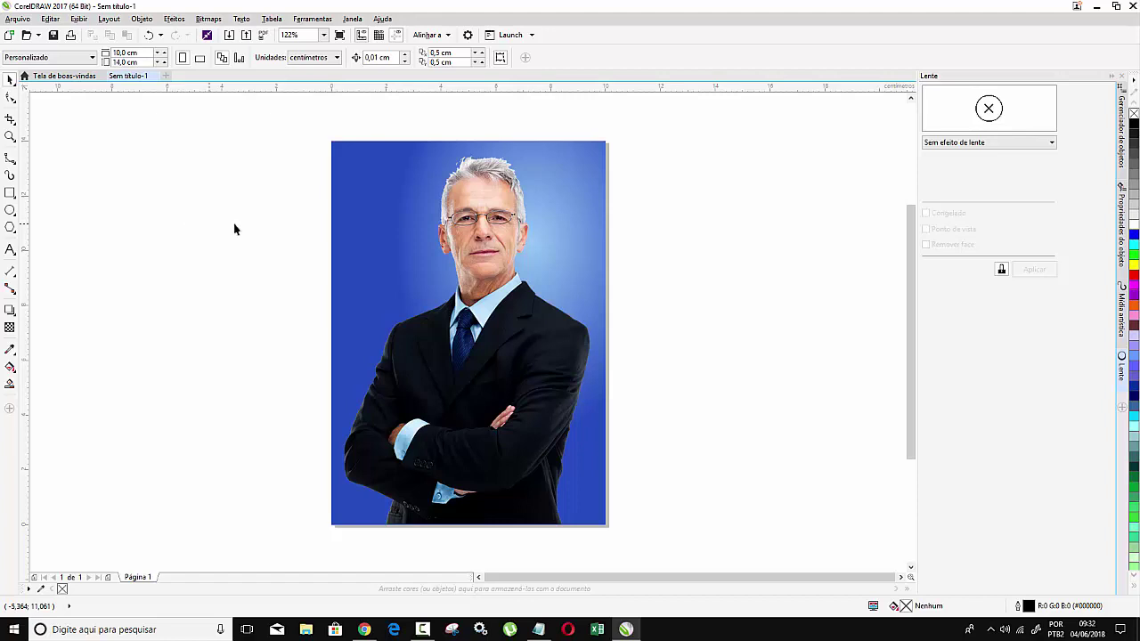
left_click(538, 630)
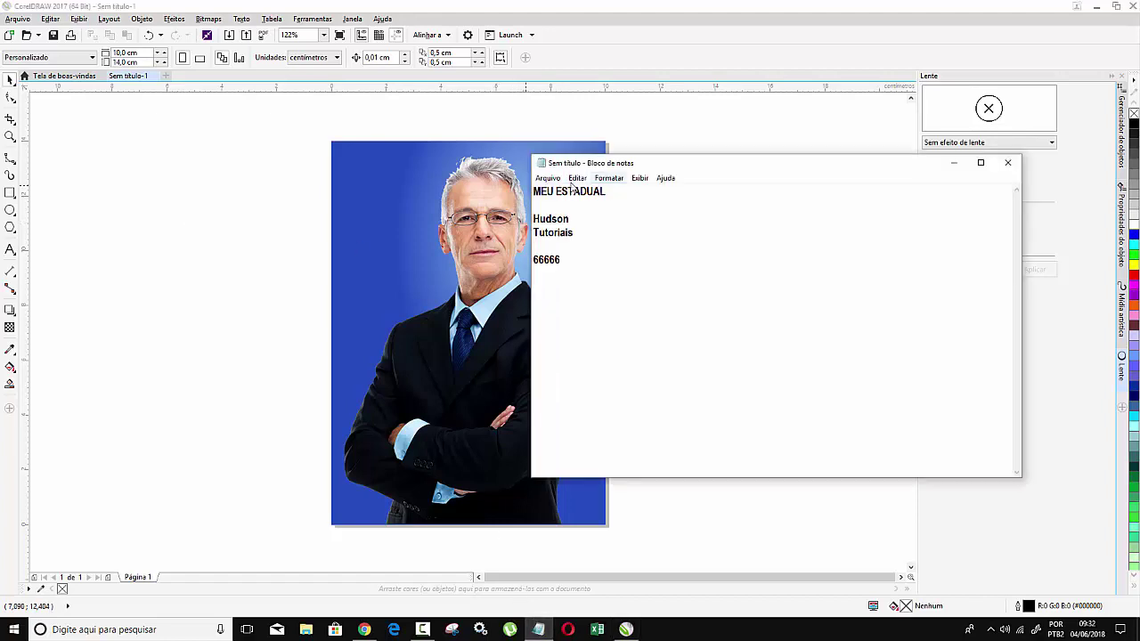
left_click_drag(682, 165, 772, 200)
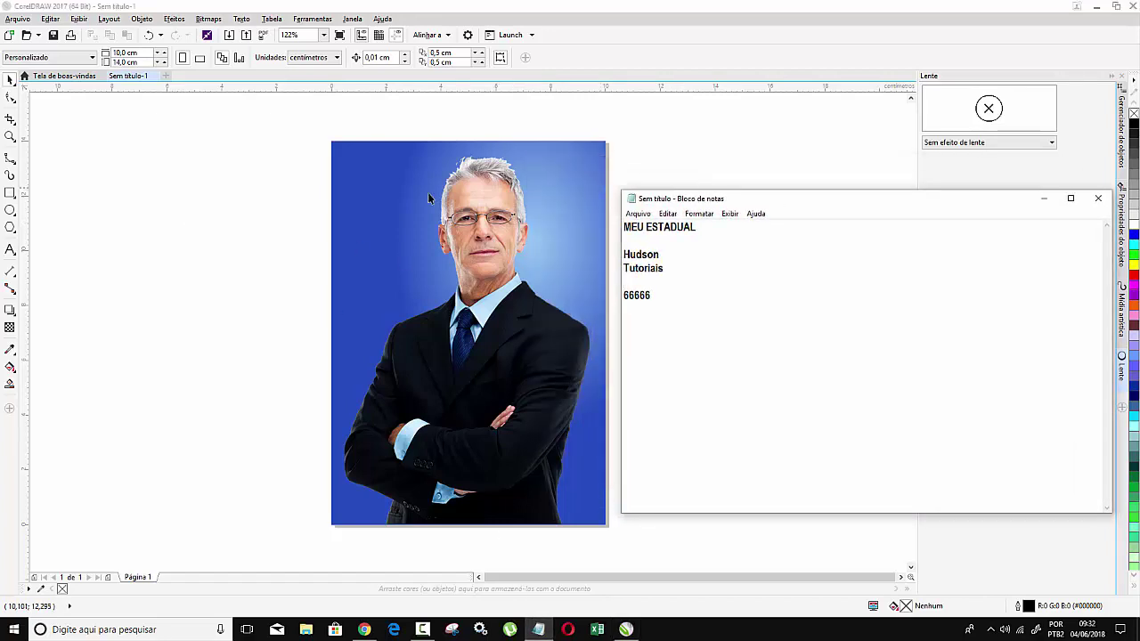
left_click(1042, 197)
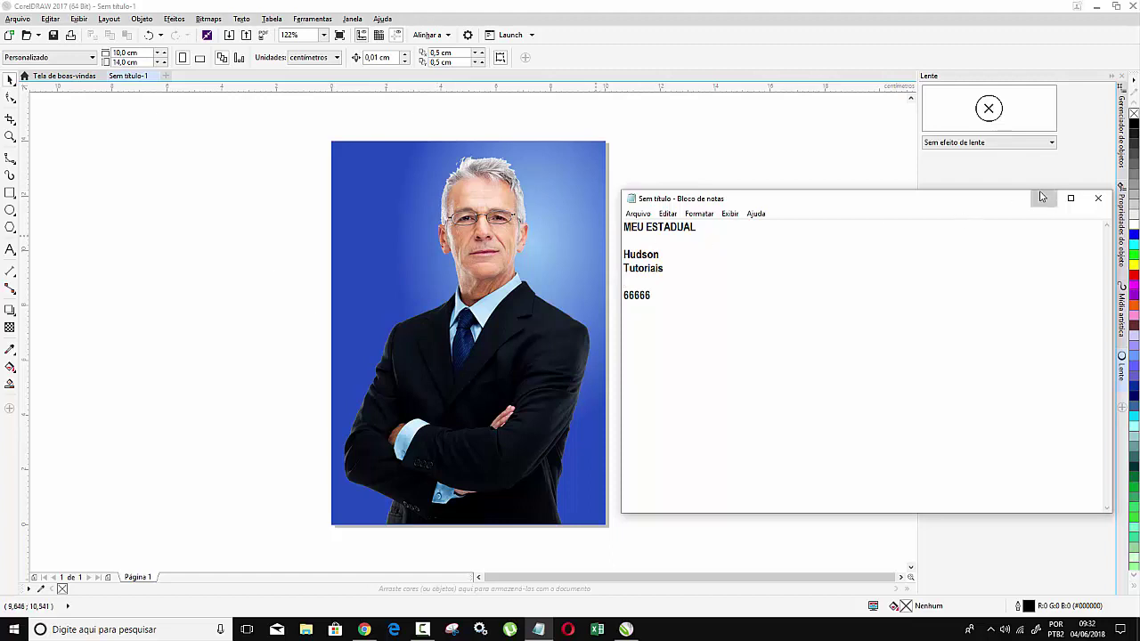
scroll(913, 264, "down", 1)
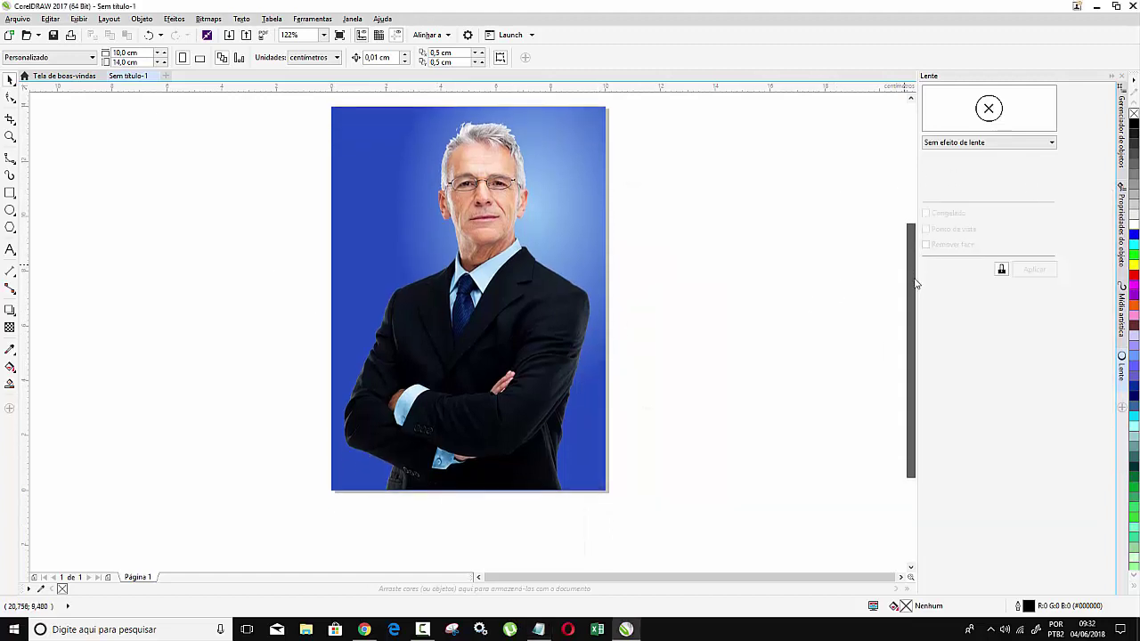
Step: Draw a wide ellipse across the lower part of the photo
left_click(11, 211)
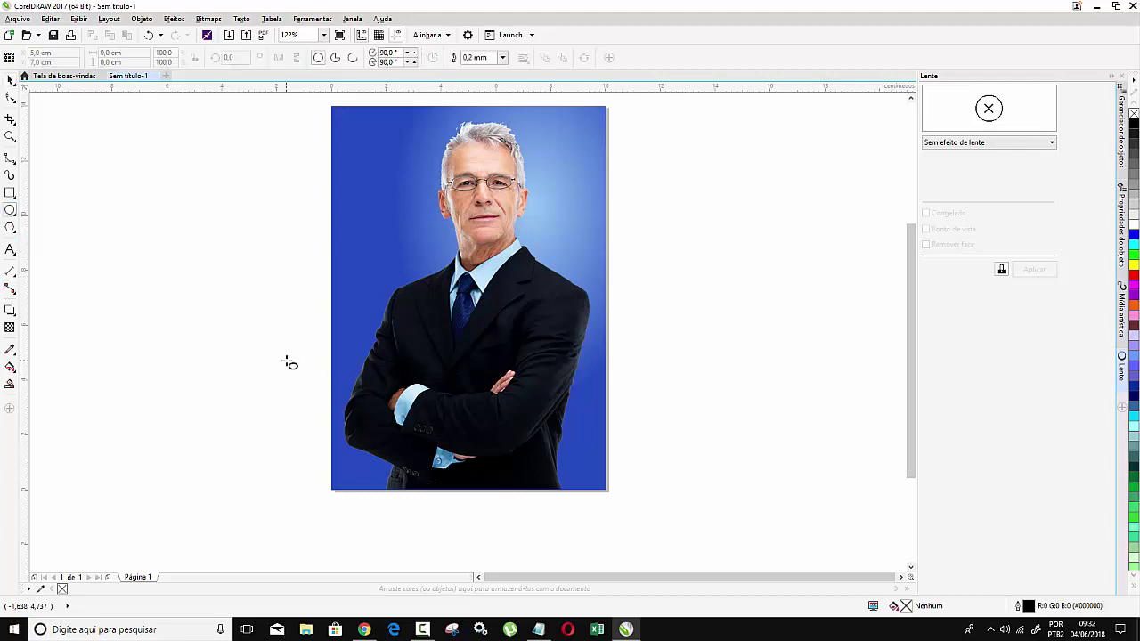
left_click_drag(265, 360, 388, 438)
left_click_drag(445, 461, 657, 527)
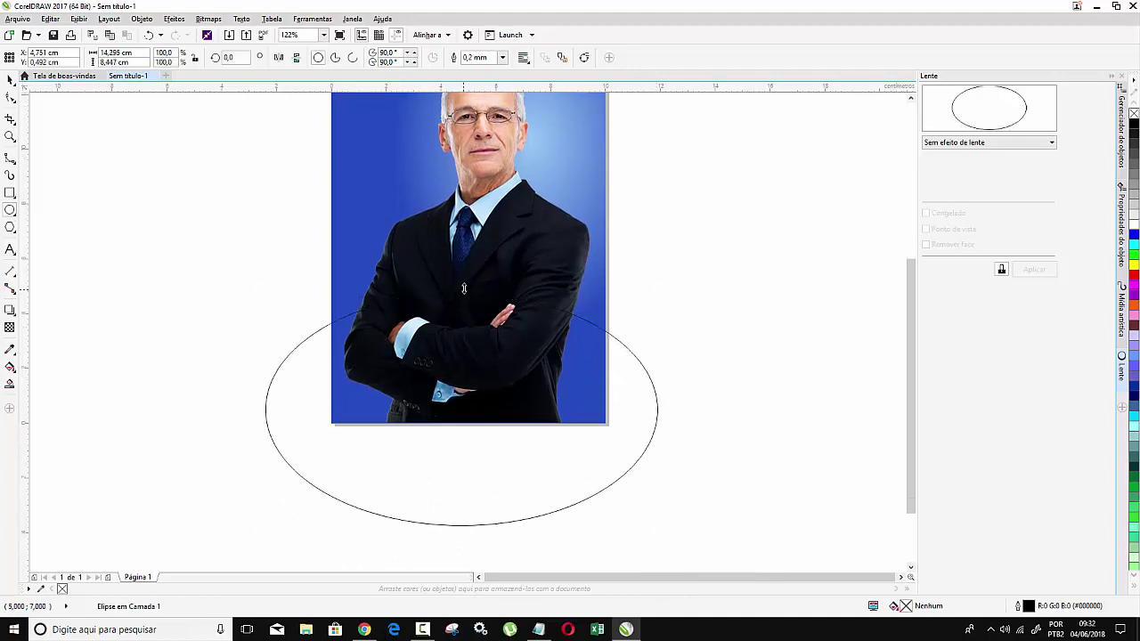
left_click_drag(463, 290, 463, 283)
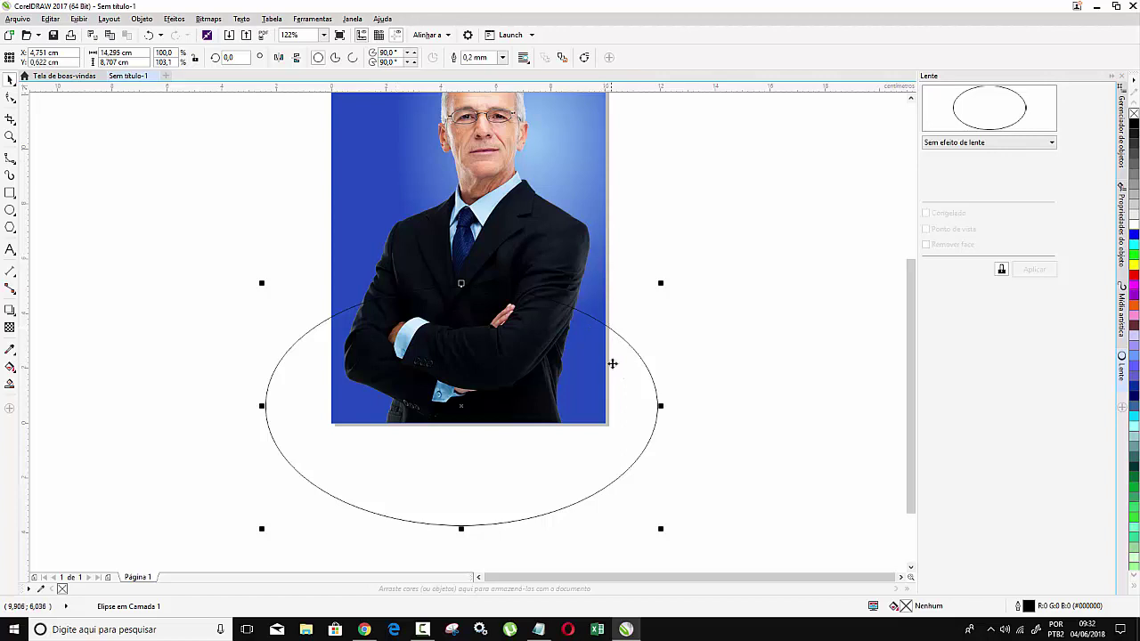
Step: Intersect the ellipse with the photo to make an arch shape, then delete the ellipse
left_click(333, 209, "shift")
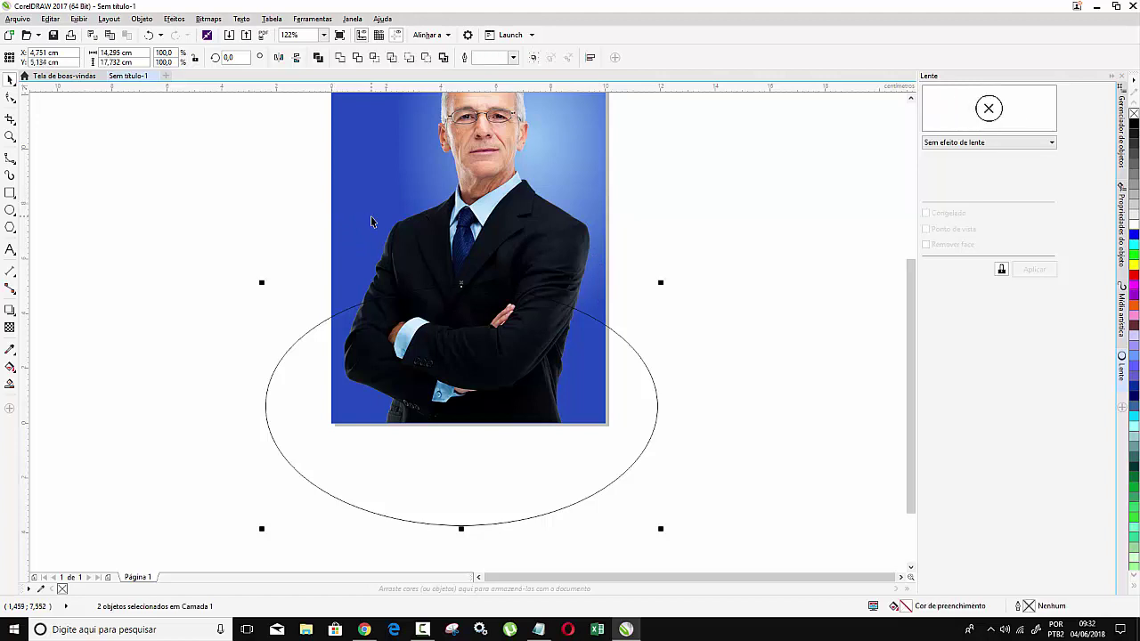
scroll(386, 259, "down", 2)
scroll(386, 157, "up", 2)
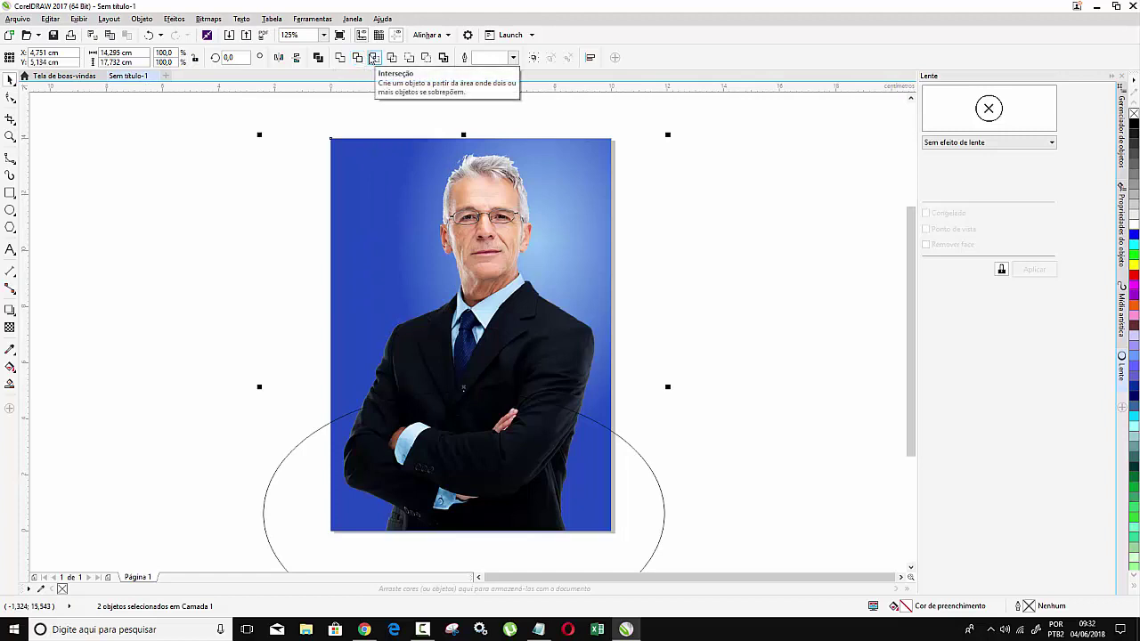
left_click(373, 58)
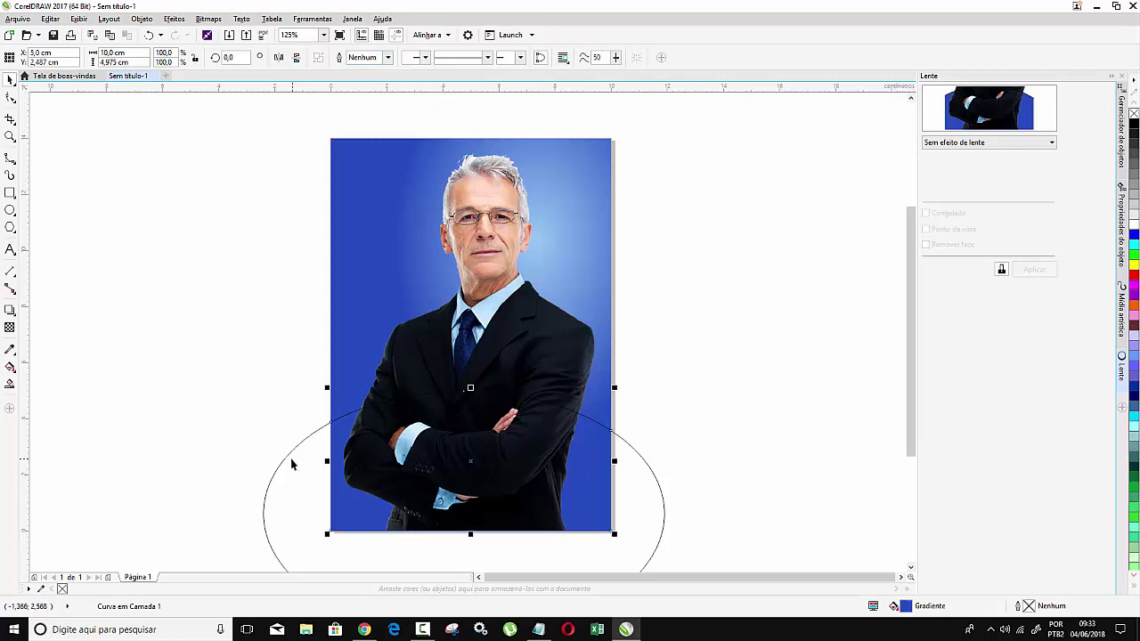
left_click_drag(912, 267, 912, 293)
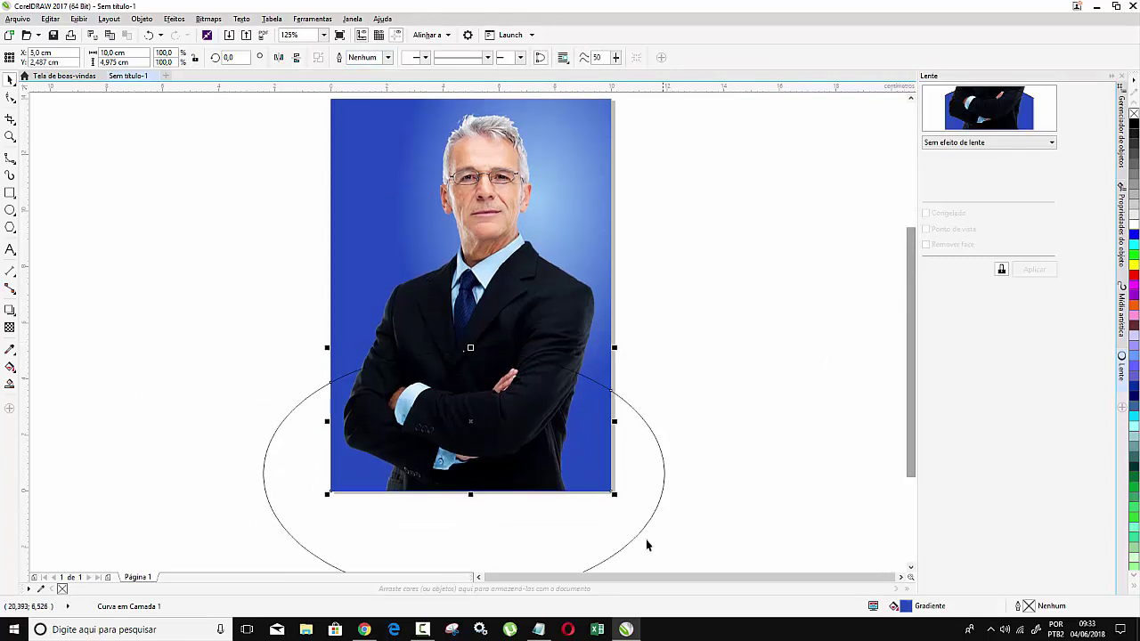
left_click(271, 444)
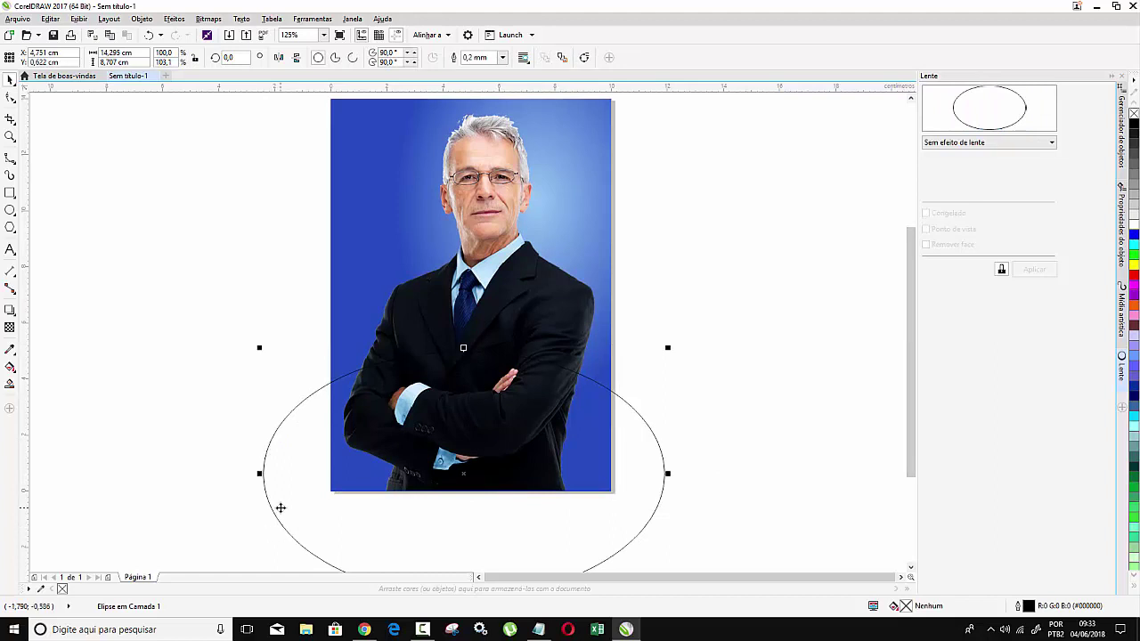
key("Delete")
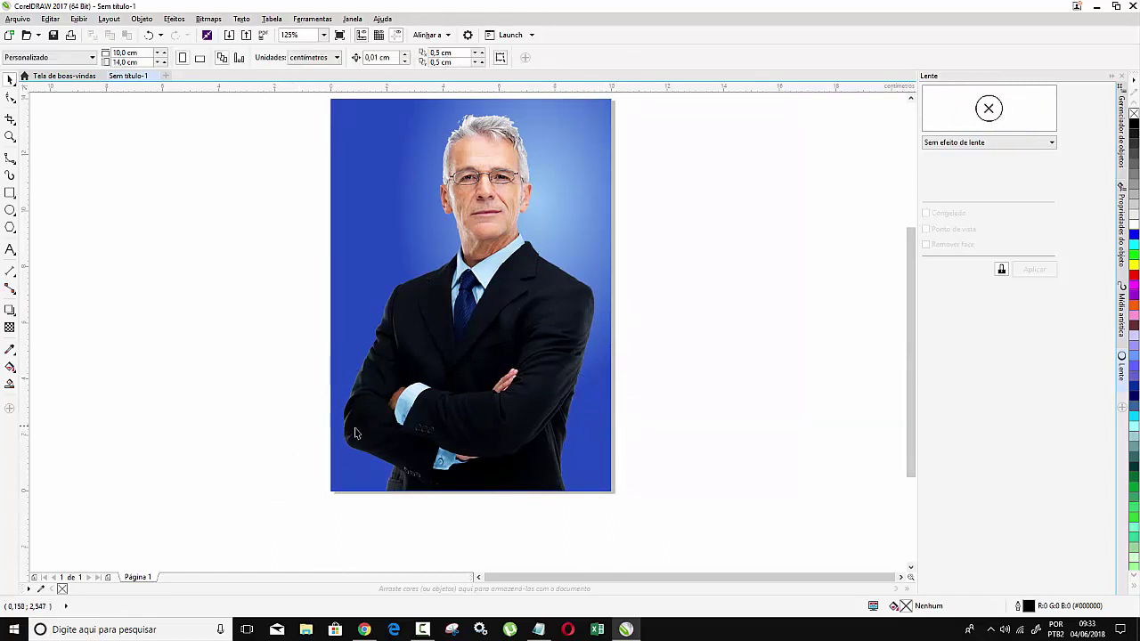
left_click(603, 466)
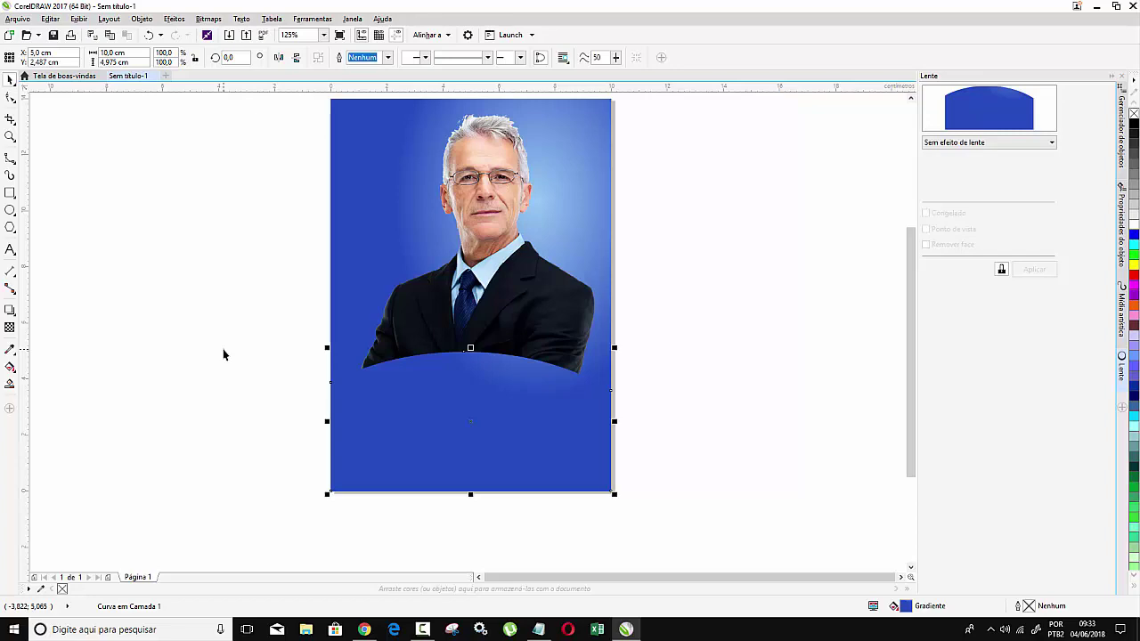
Step: Give the arch shape's gradient a green start colour
key("F11")
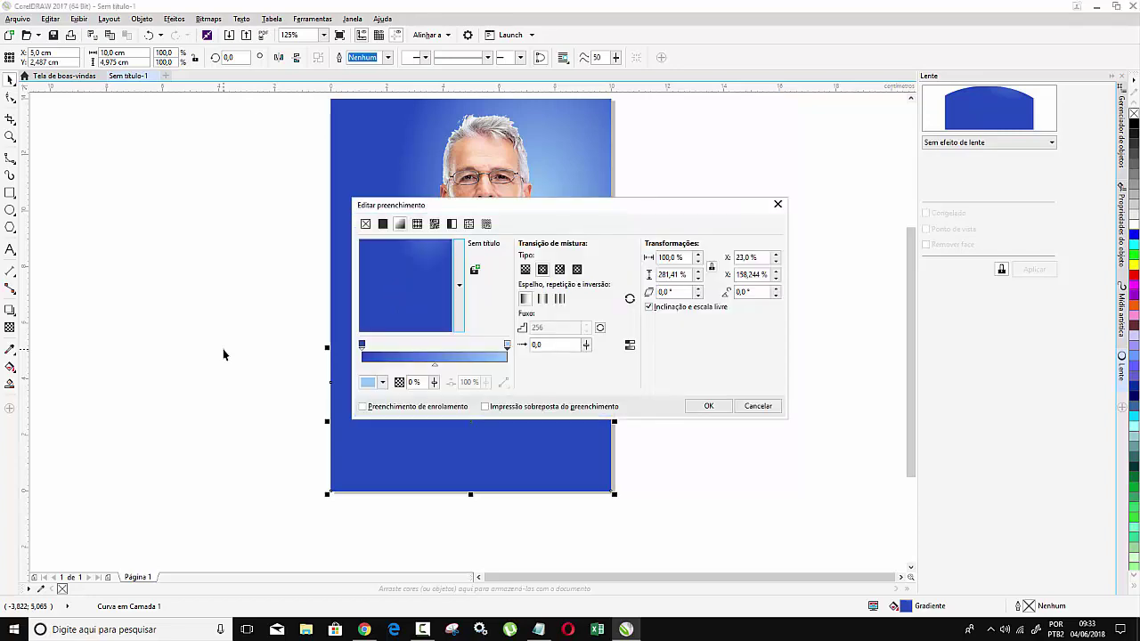
left_click_drag(580, 211, 851, 175)
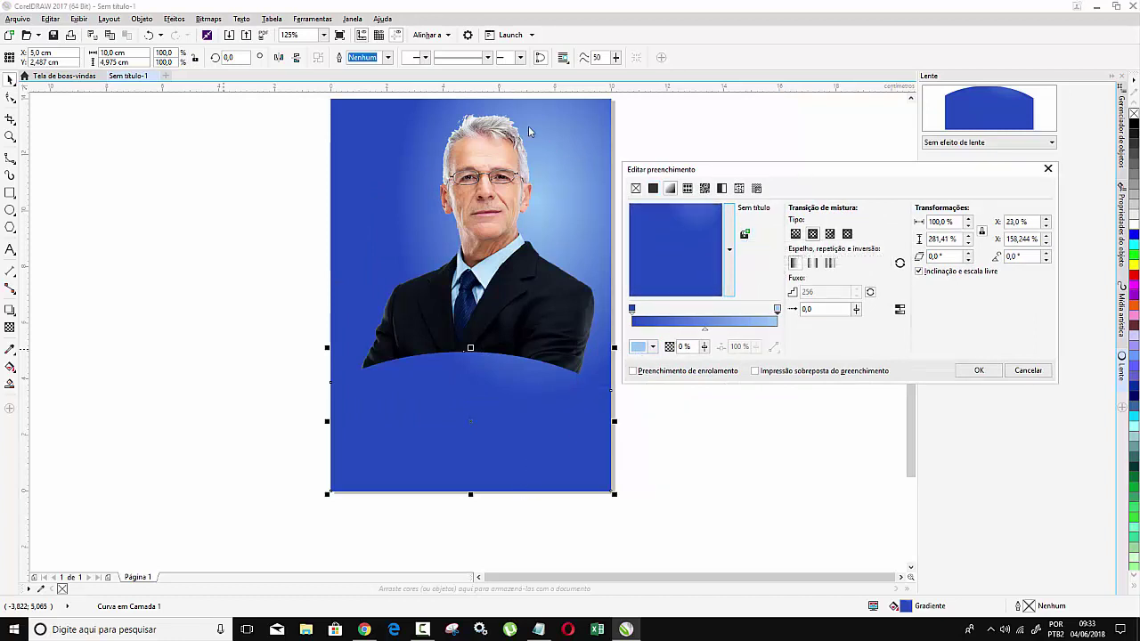
left_click(633, 310)
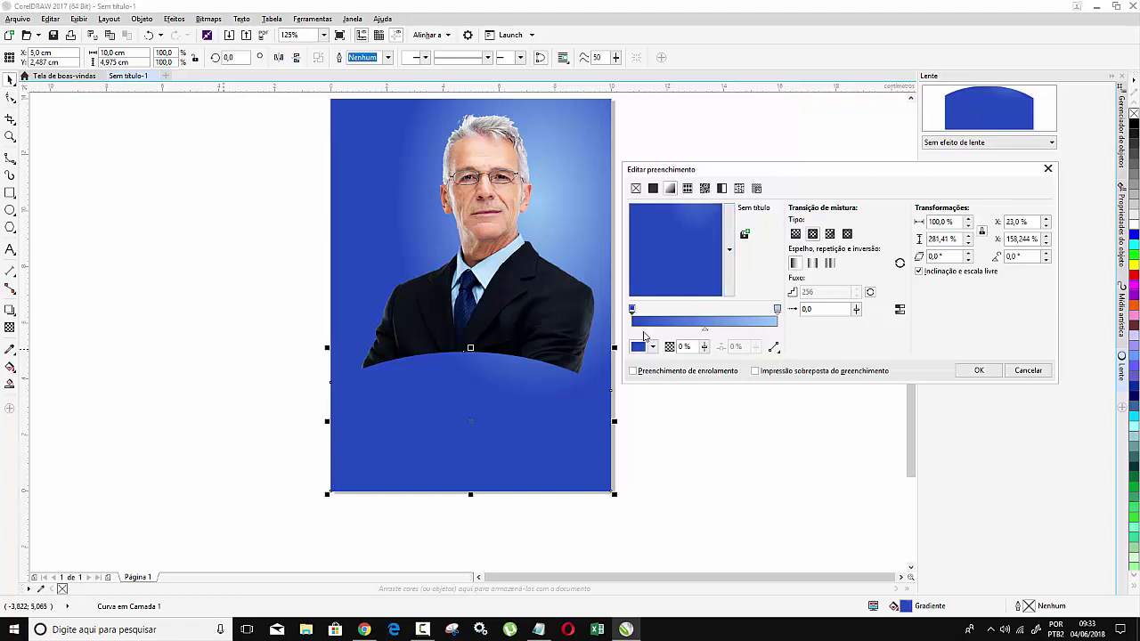
left_click(653, 347)
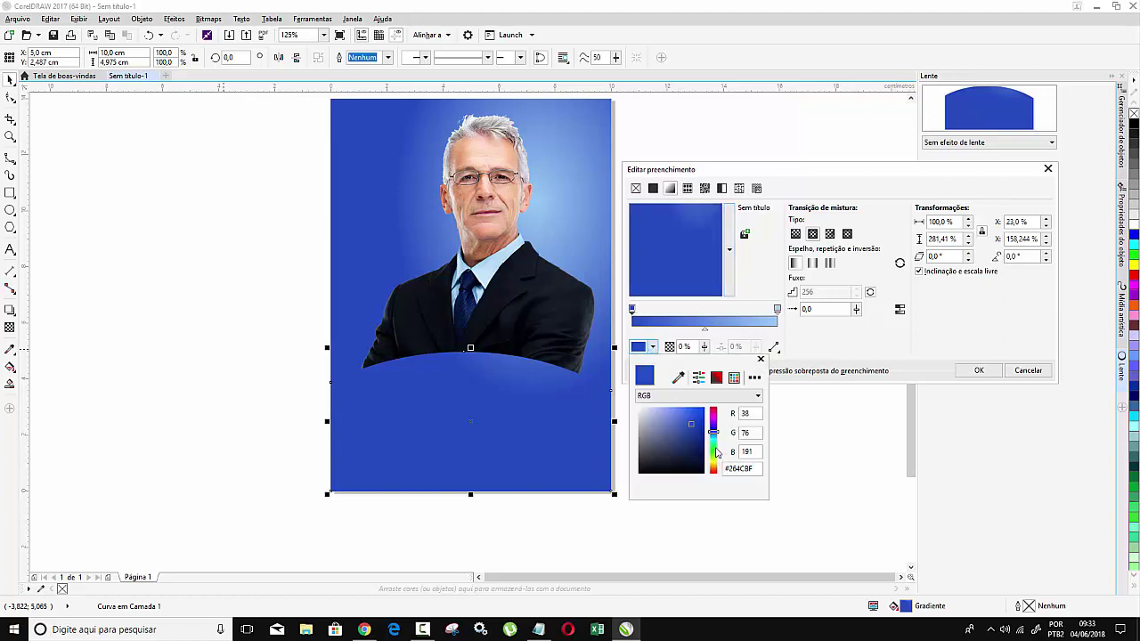
left_click_drag(717, 454, 704, 435)
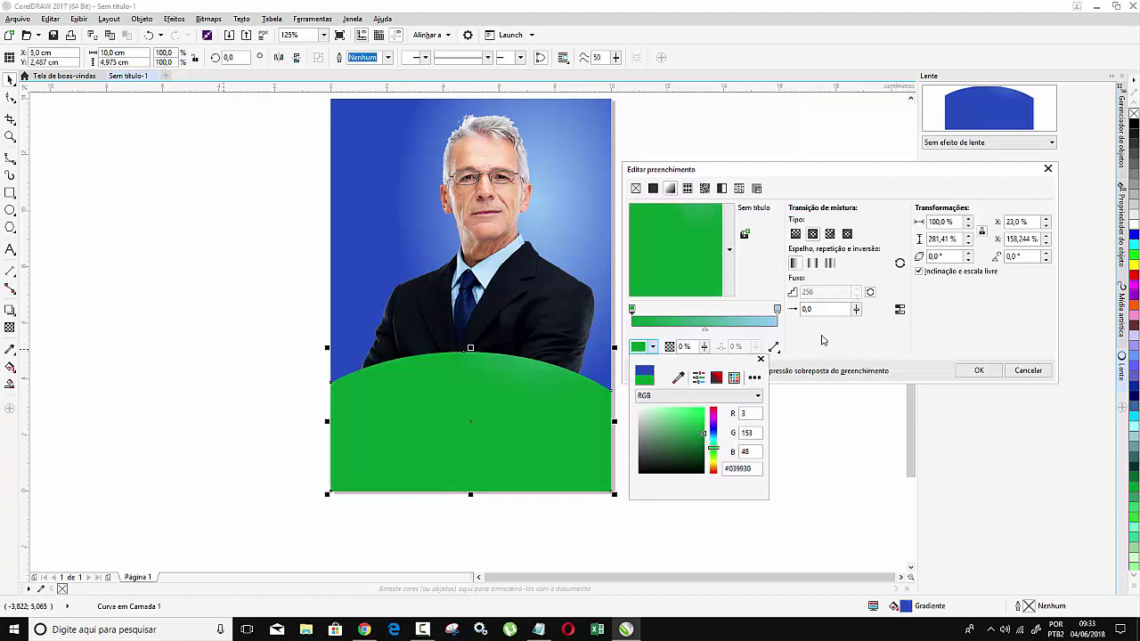
left_click(760, 360)
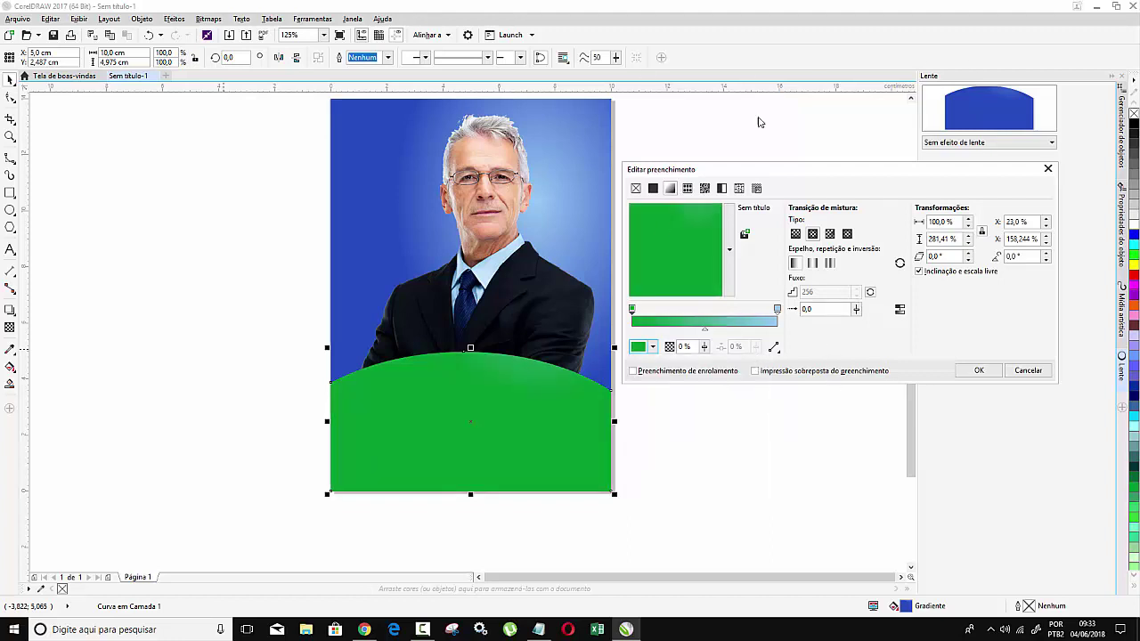
Step: Set the gradient's end colour to lighter green, shift its centre up, and apply
left_click(777, 310)
left_click(653, 347)
left_click(713, 446)
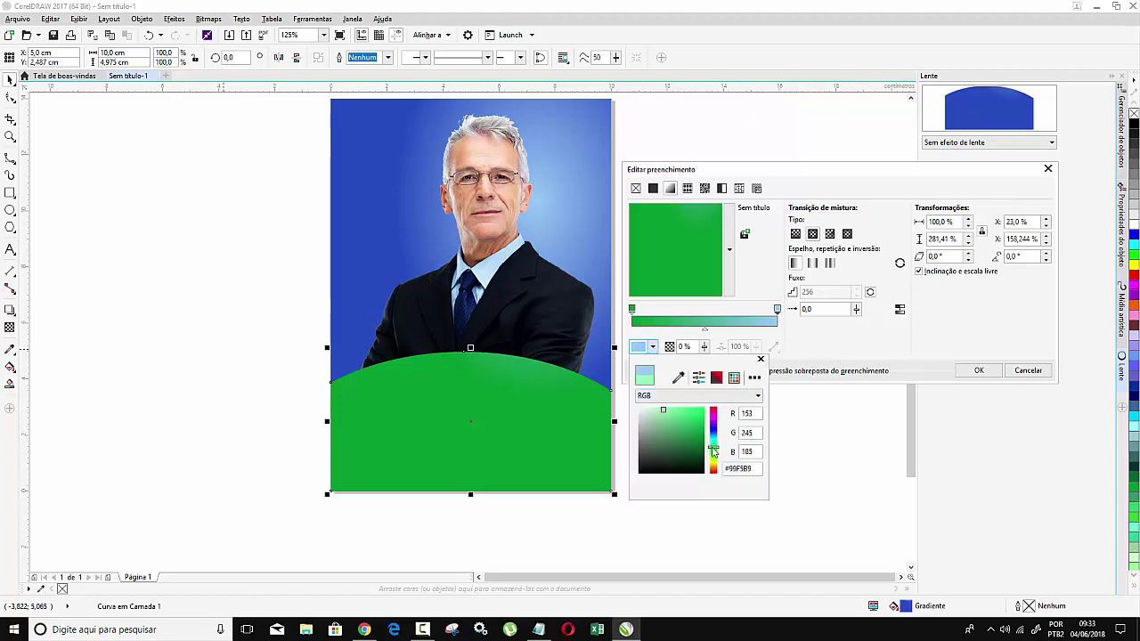
mouse_move(672, 419)
left_mouse_down()
mouse_move(687, 425)
mouse_move(662, 409)
left_mouse_up()
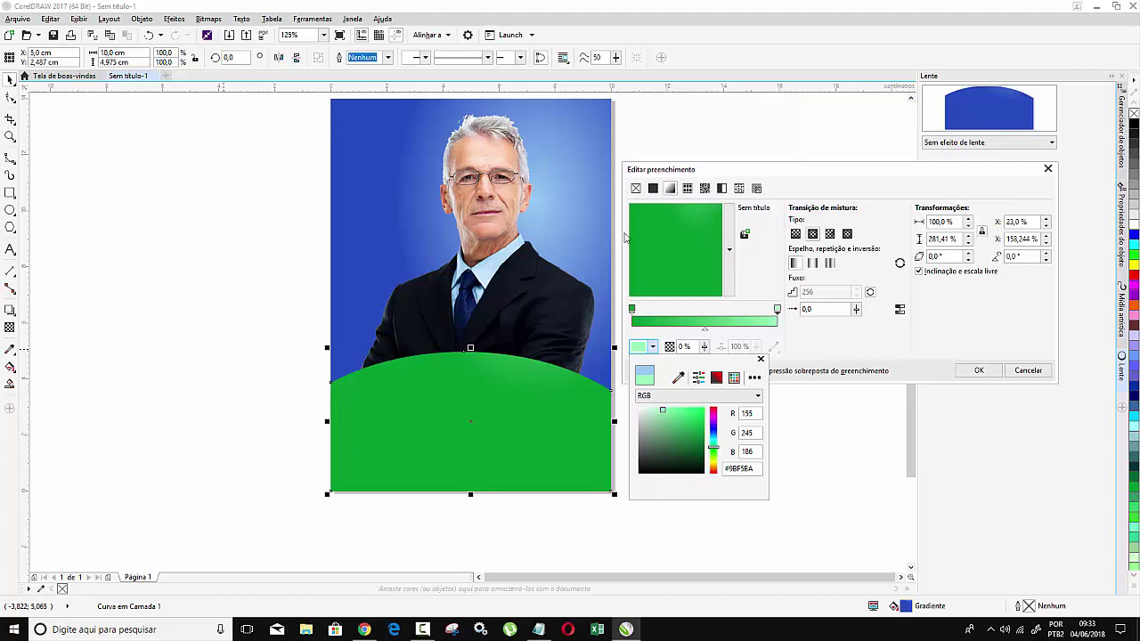
left_click(690, 213)
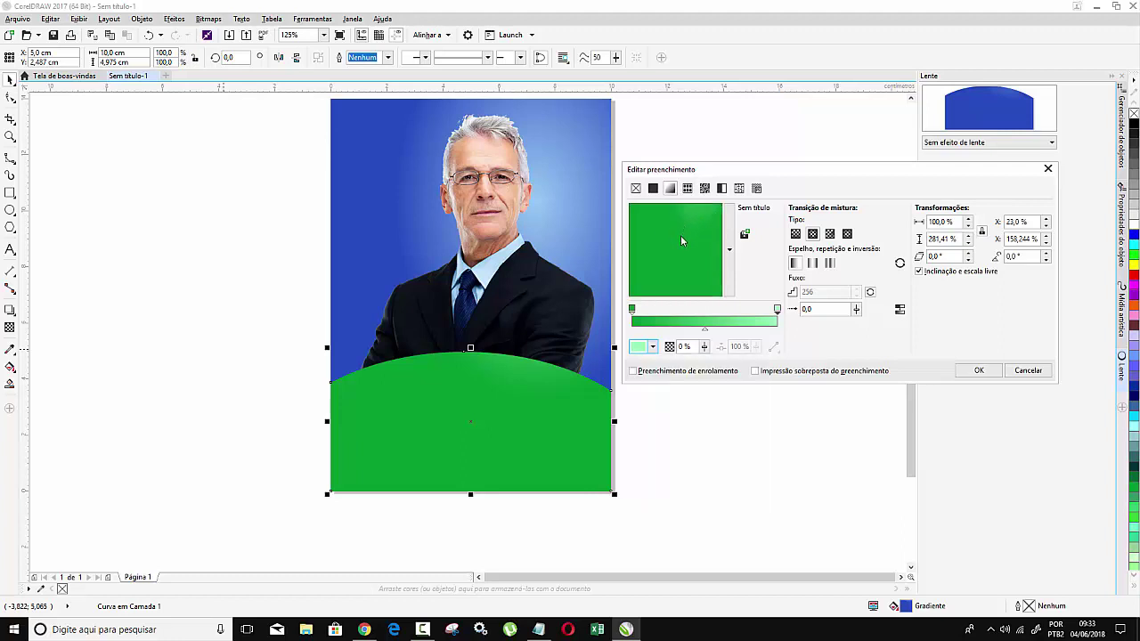
left_click_drag(668, 248, 673, 241)
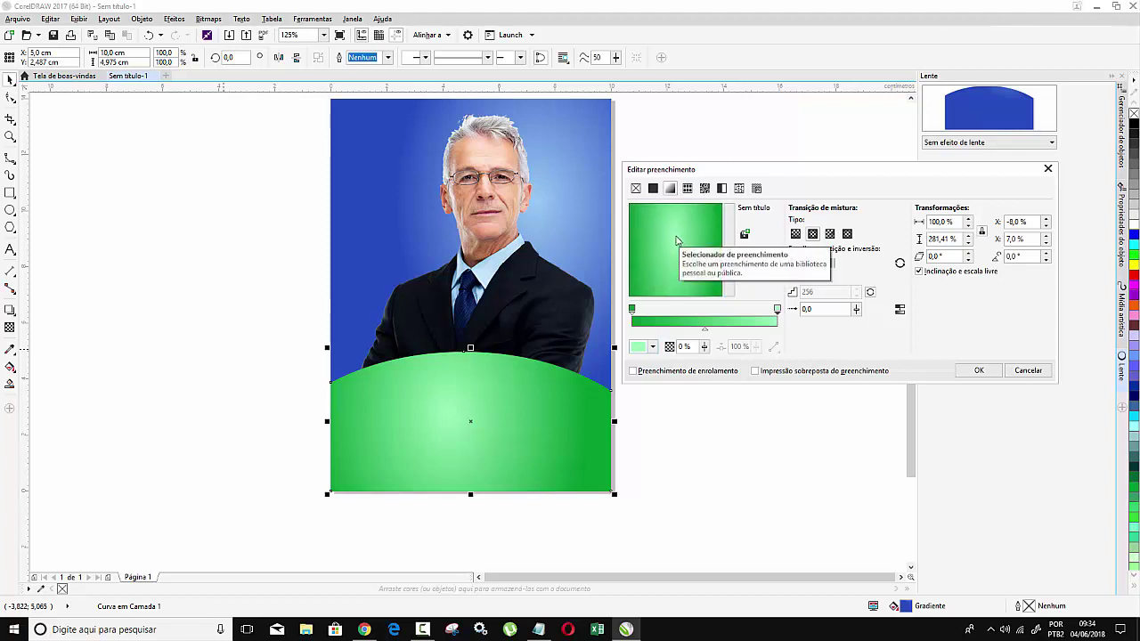
left_click(977, 371)
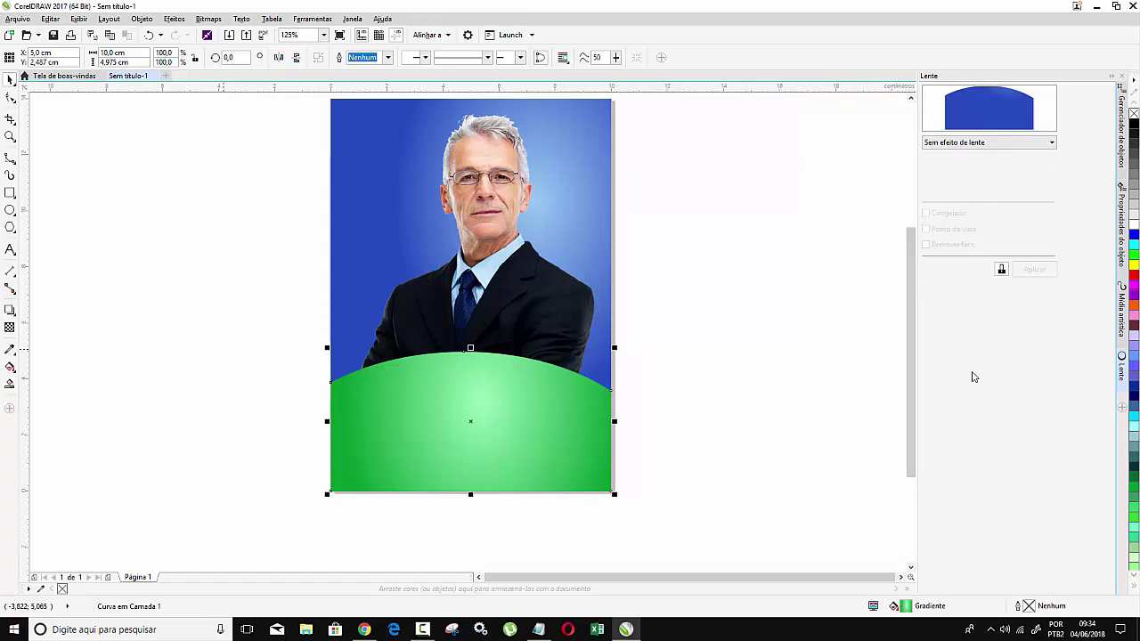
Step: Keep the arc copy at the card bottom and fill it solid yellow
left_click_drag(520, 403, 514, 353)
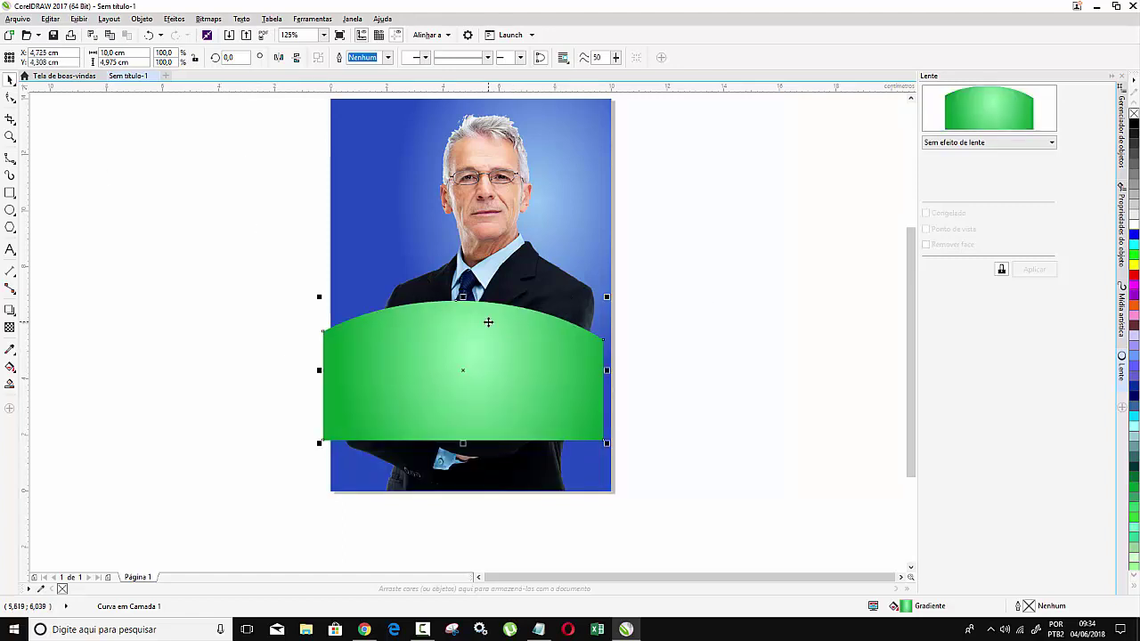
key("ctrl+z")
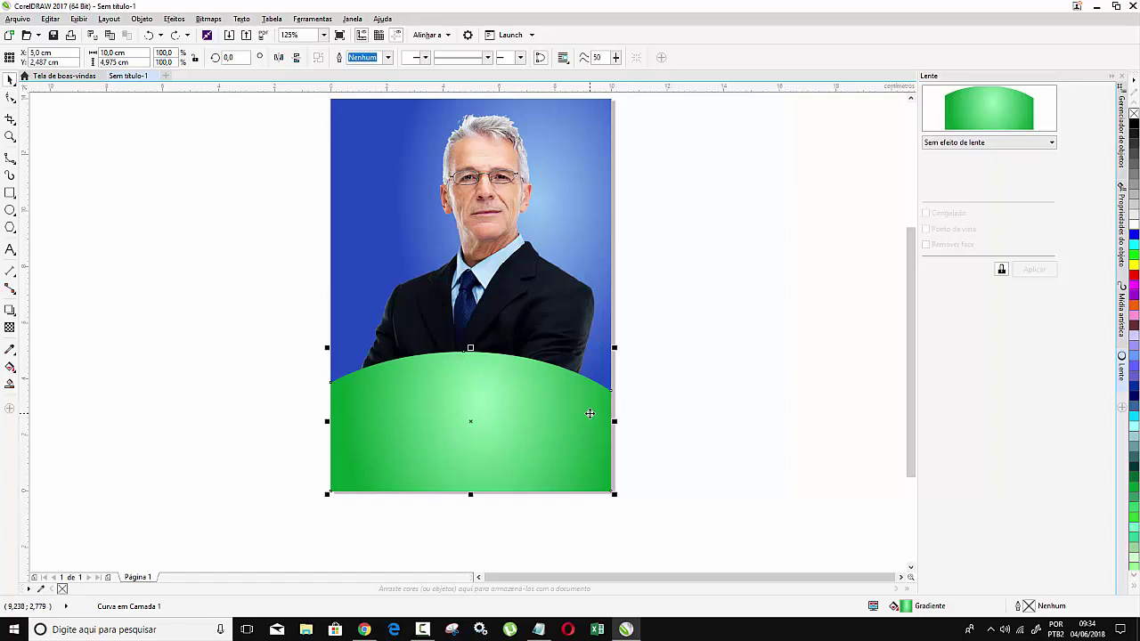
left_click(590, 413)
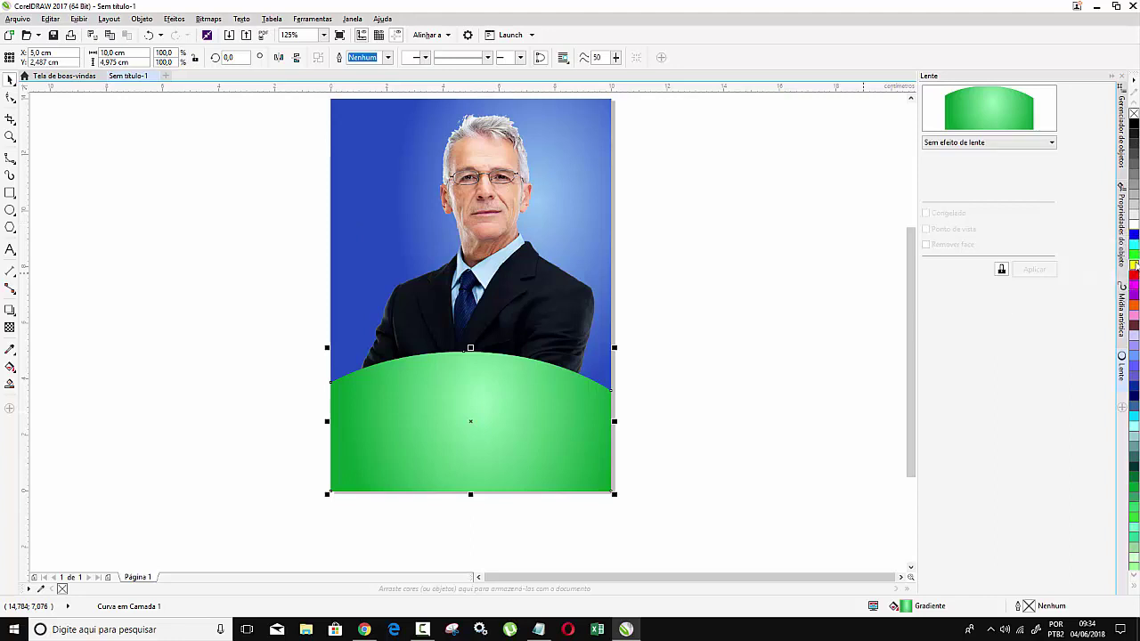
left_click(1134, 264)
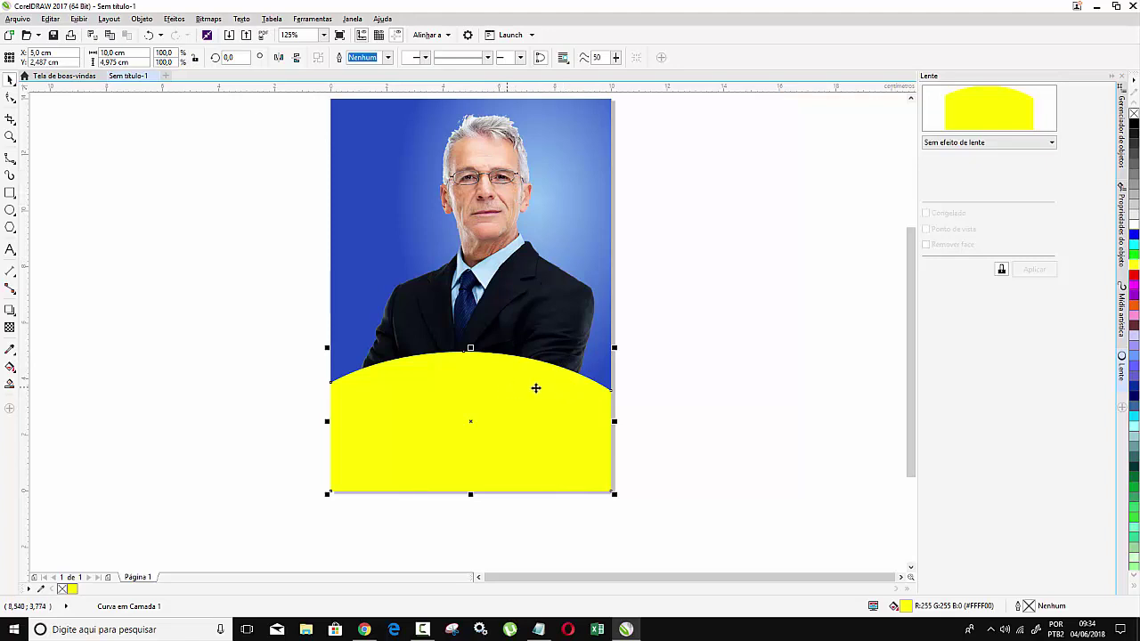
Step: Put the yellow copy behind the green arc and stretch it up into a thin rim
right_click(422, 398)
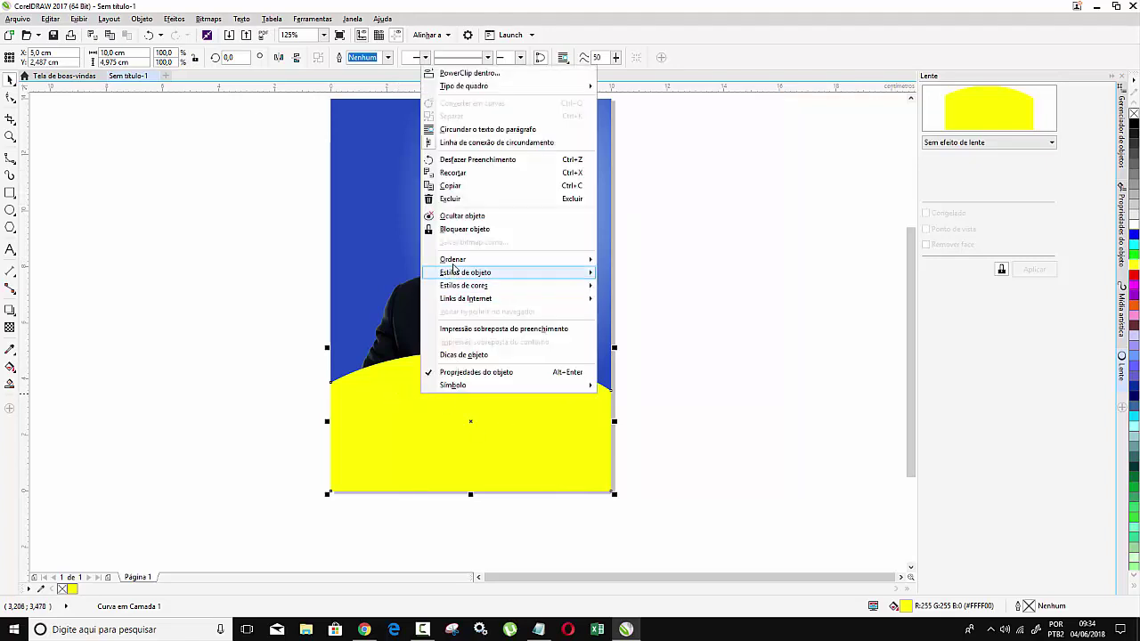
mouse_move(453, 260)
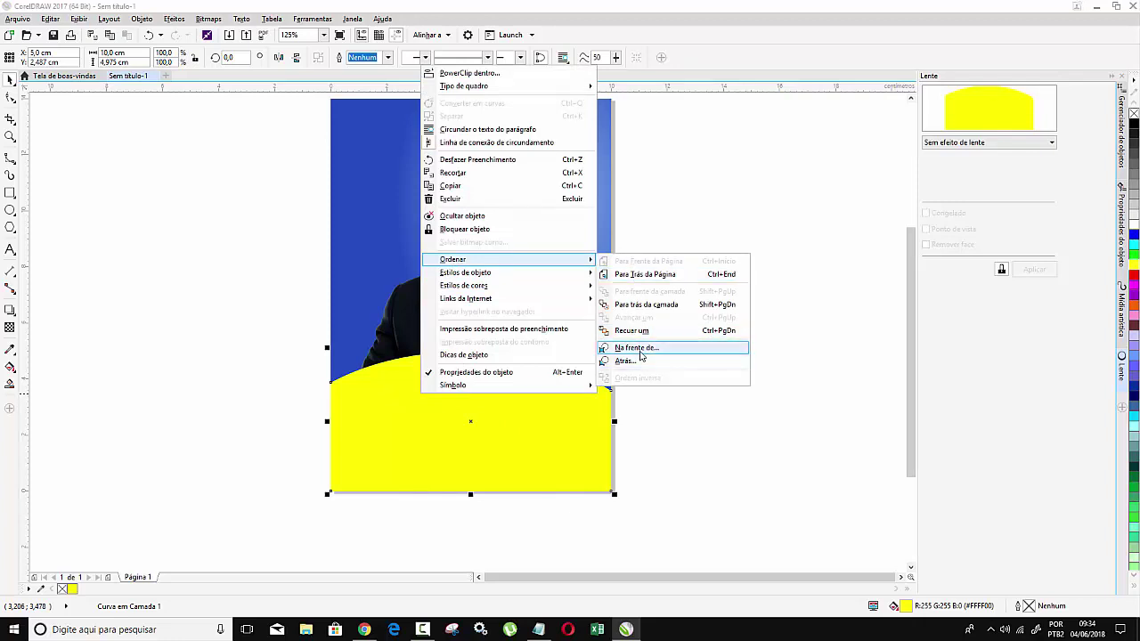
left_click(637, 349)
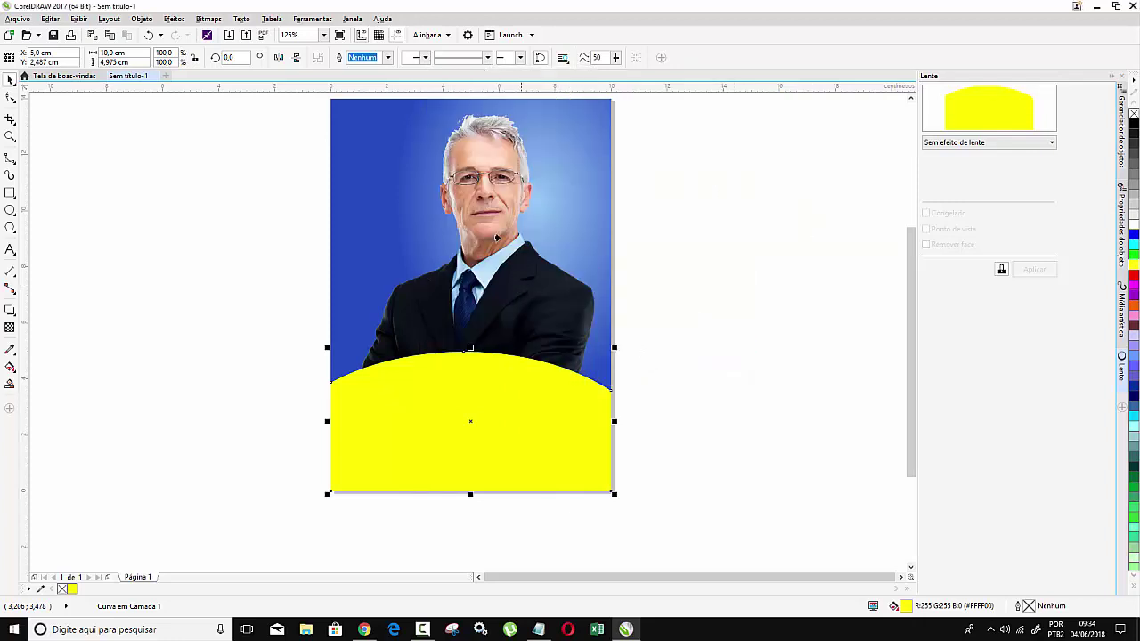
left_click(512, 286)
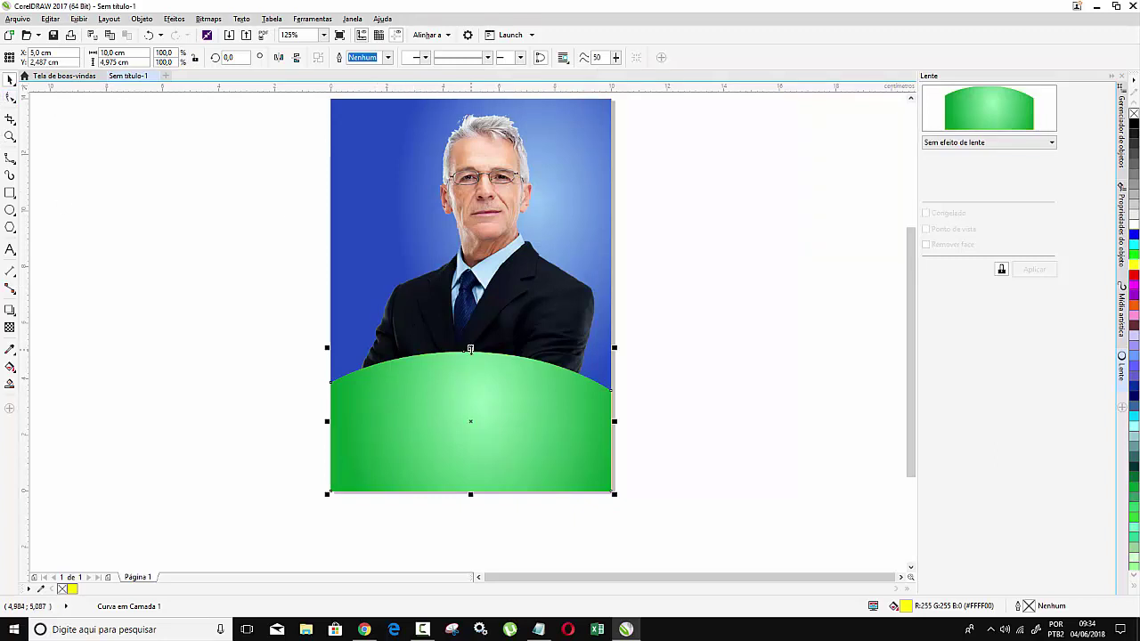
left_click_drag(470, 348, 471, 342)
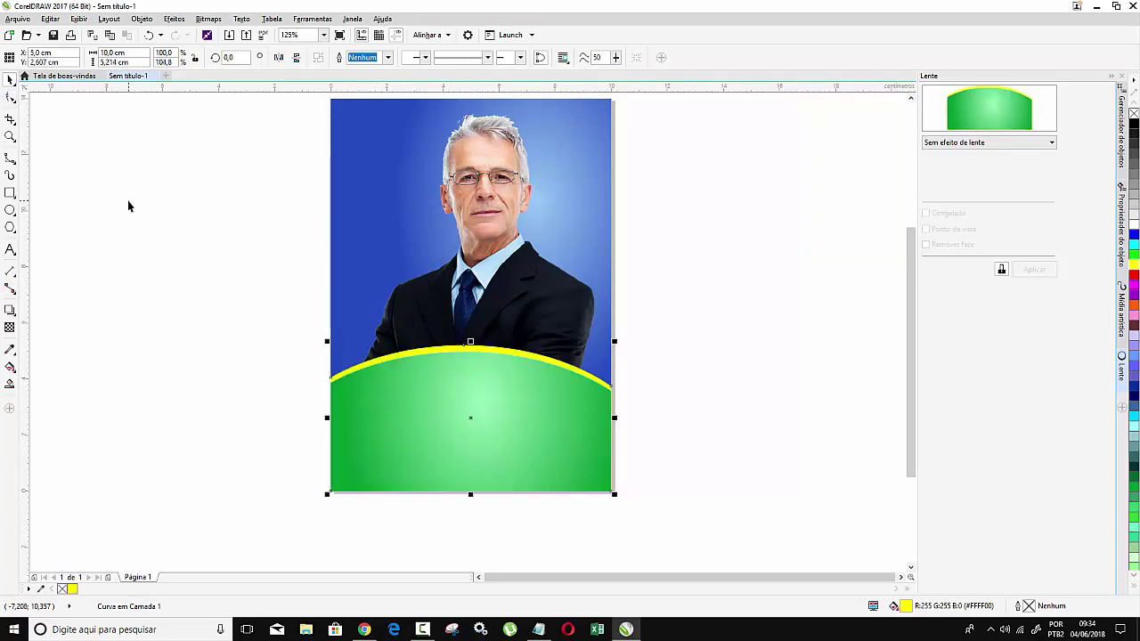
left_click(229, 319)
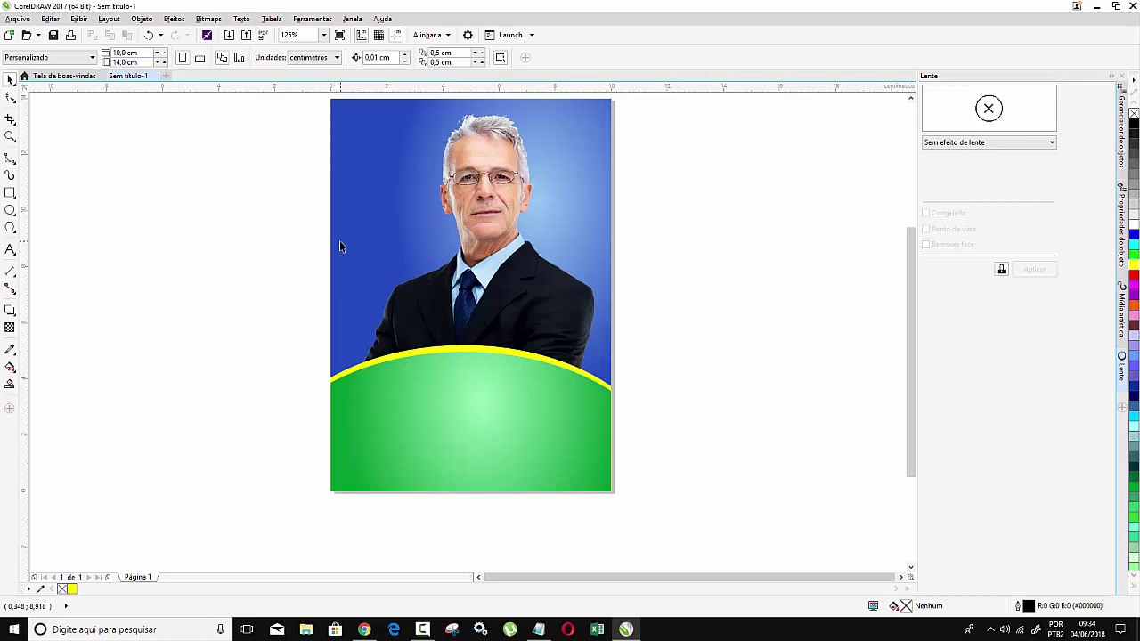
Step: Copy the line 'MEU ESTADUAL' from the Notepad notes, then minimize Notepad
left_click(538, 630)
left_click_drag(696, 228, 624, 228)
key("ctrl+c")
right_click(663, 228)
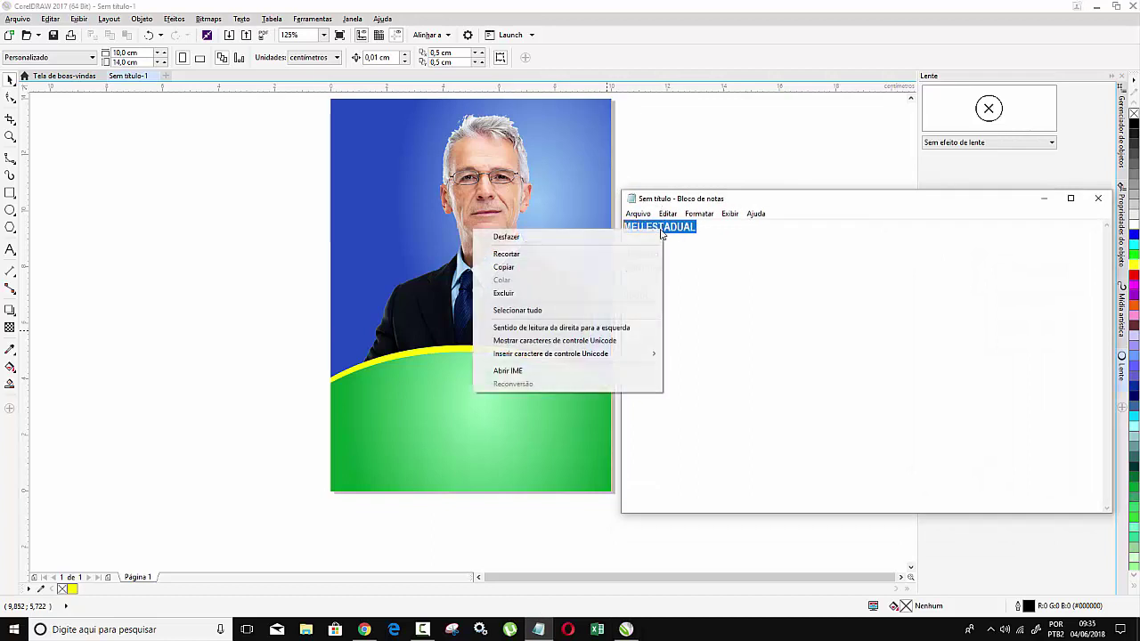
left_click(506, 265)
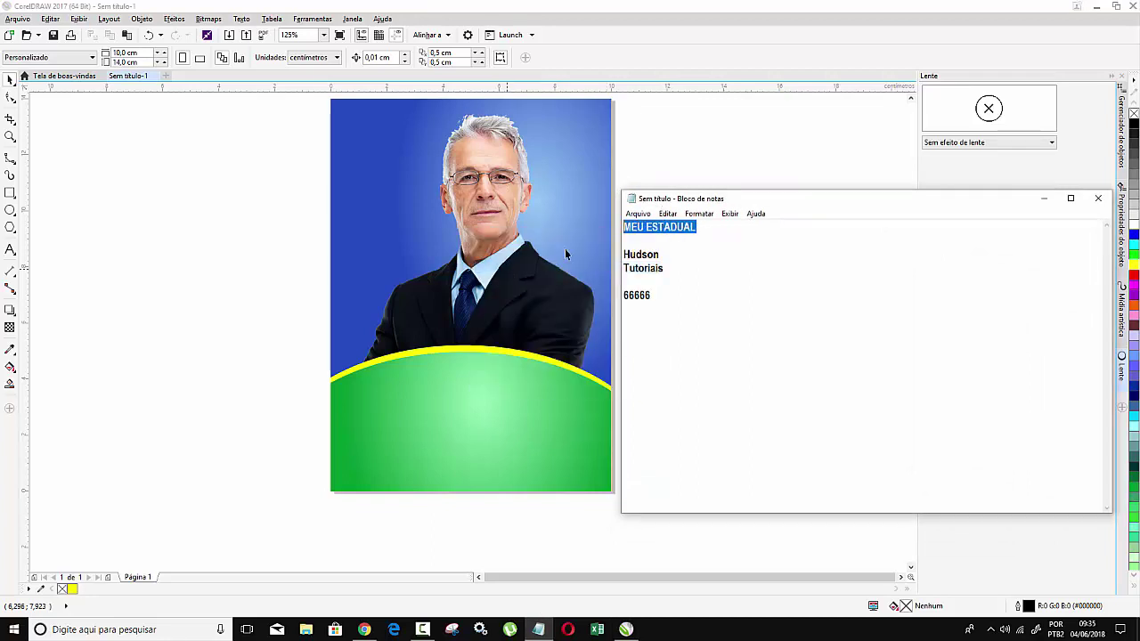
left_click(1045, 199)
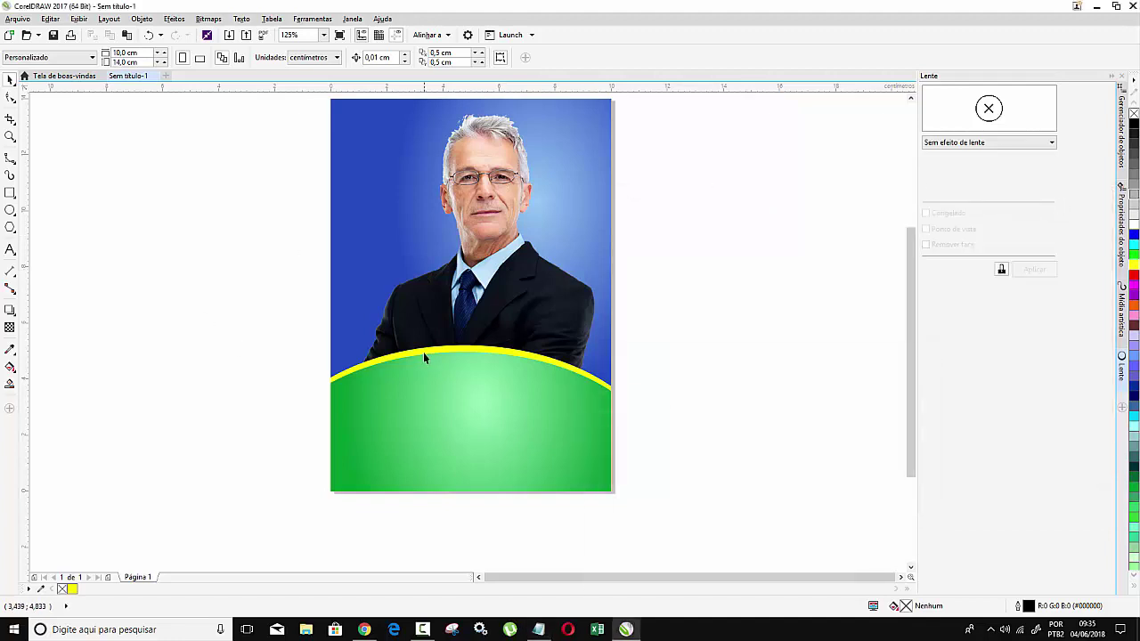
Step: Paste 'MEU ESTADUAL' as text and make it bold and white
left_click(11, 250)
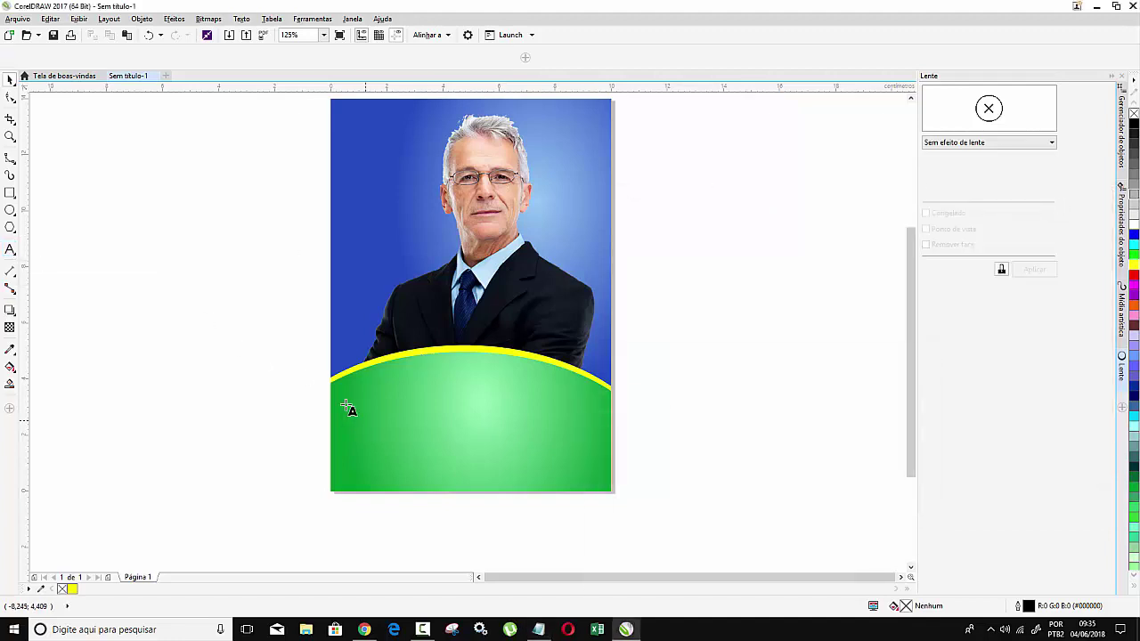
left_click(271, 367)
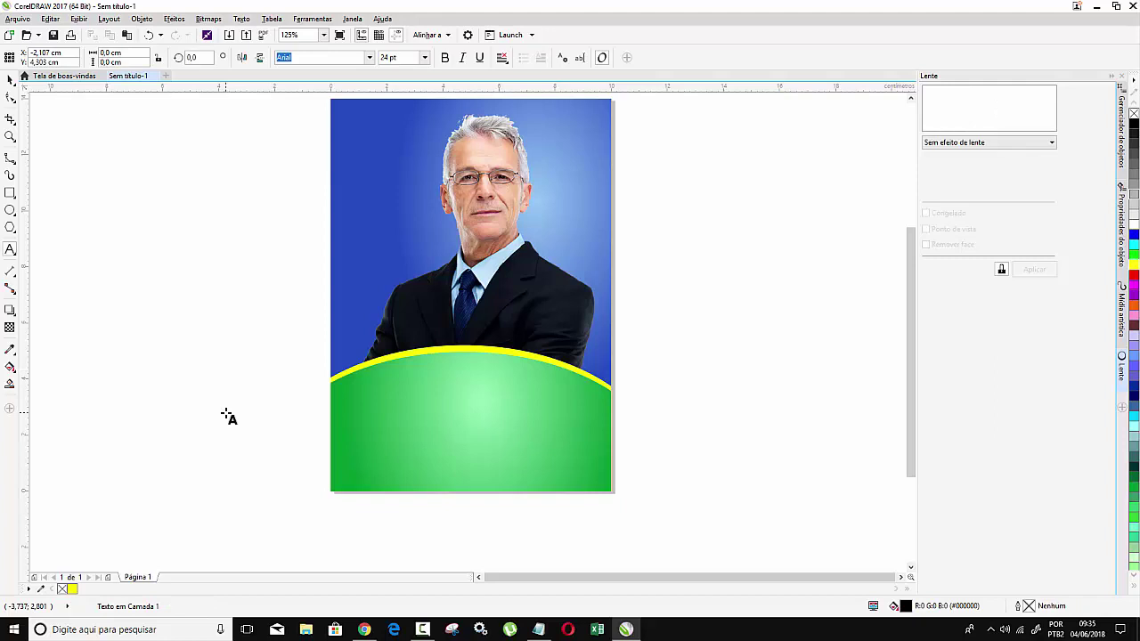
key("ctrl+v")
key("ctrl+space")
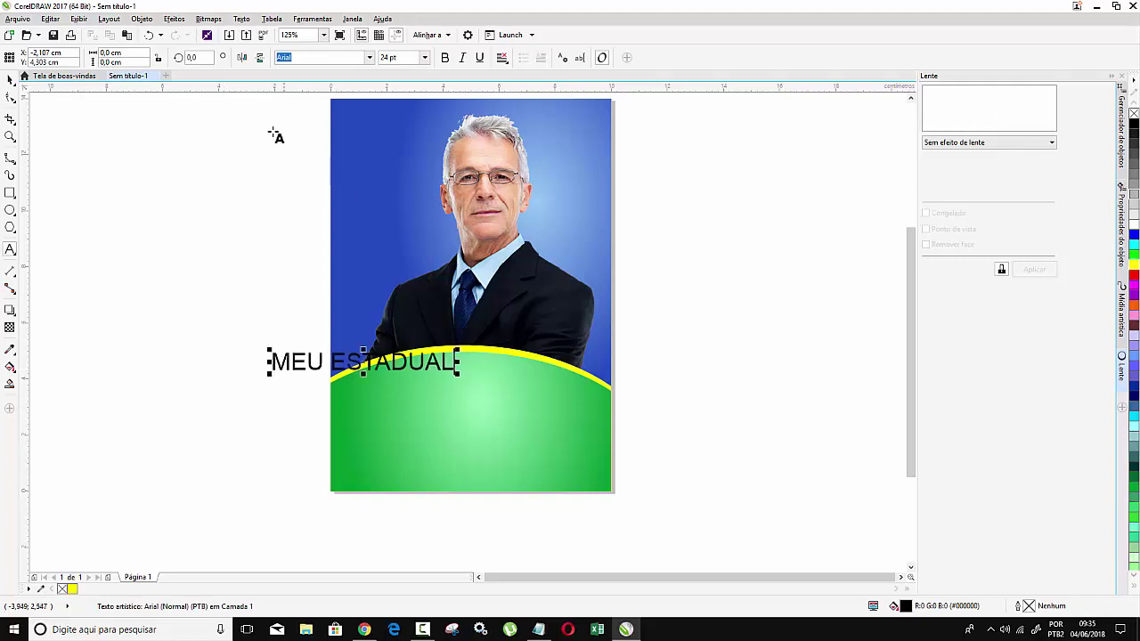
left_click(10, 79)
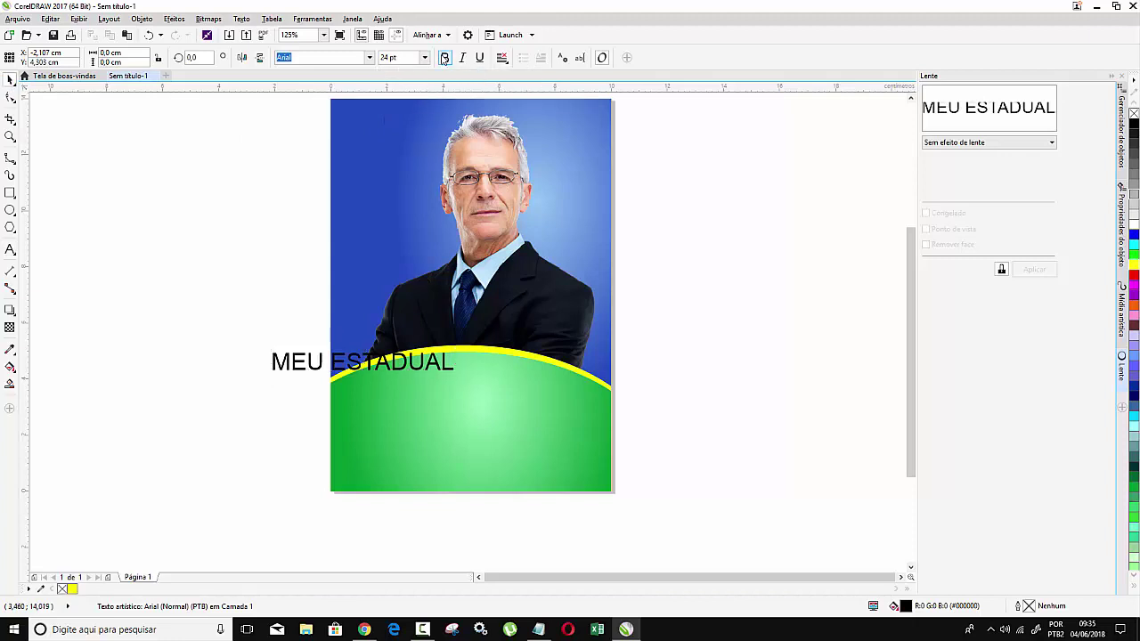
left_click(444, 58)
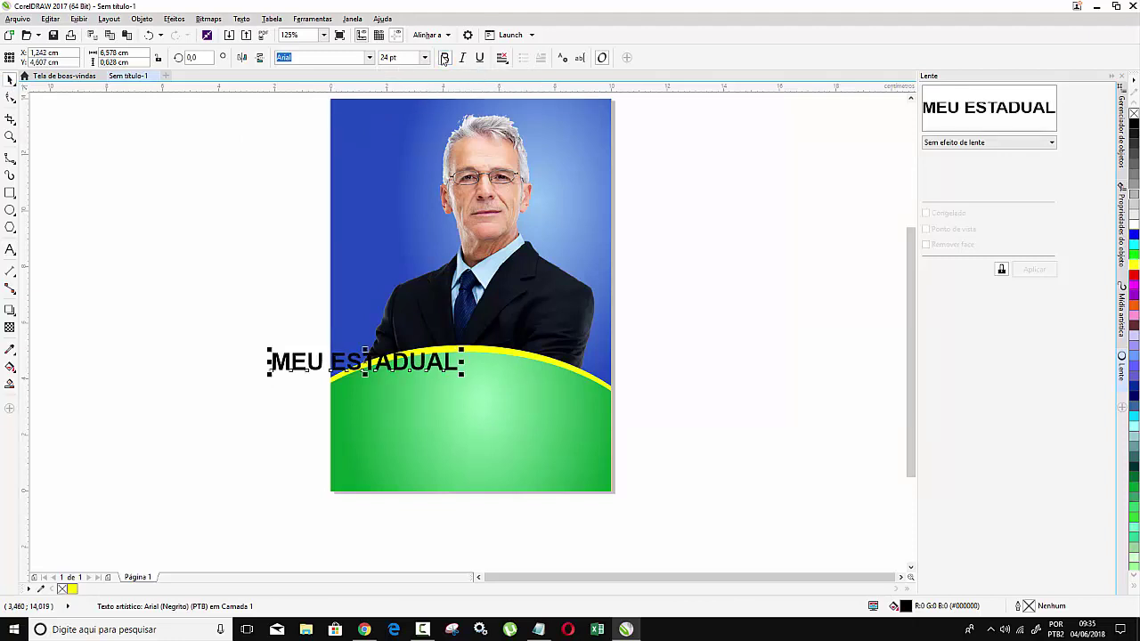
left_click(1134, 225)
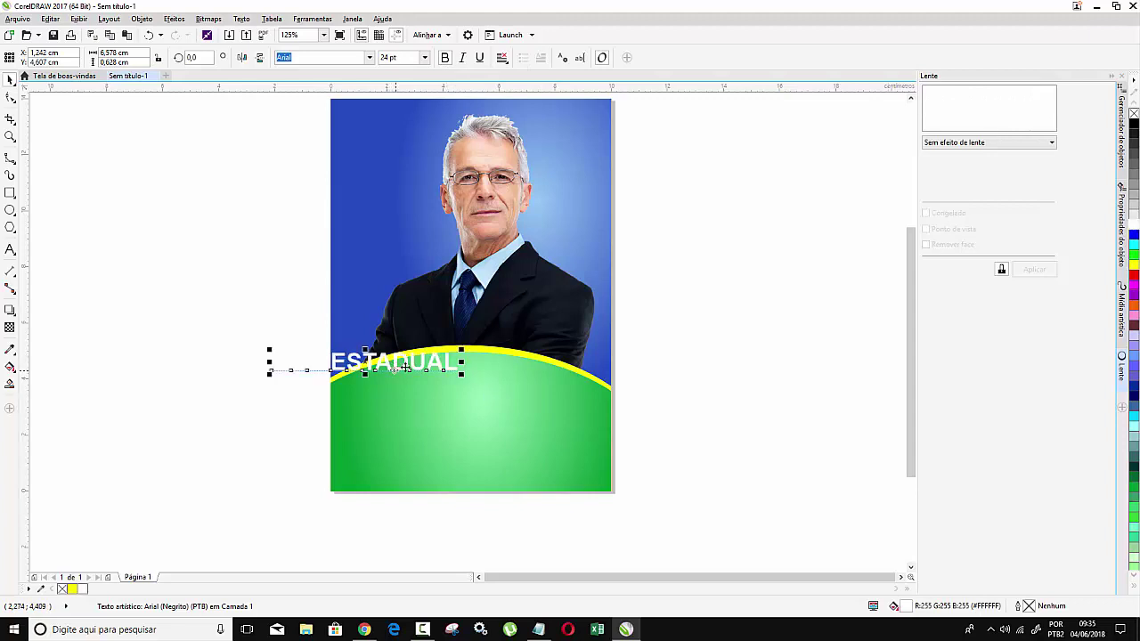
Step: Move the title onto the green arc, scaled to about 14 pt just below the yellow edge
left_click_drag(399, 374, 501, 382)
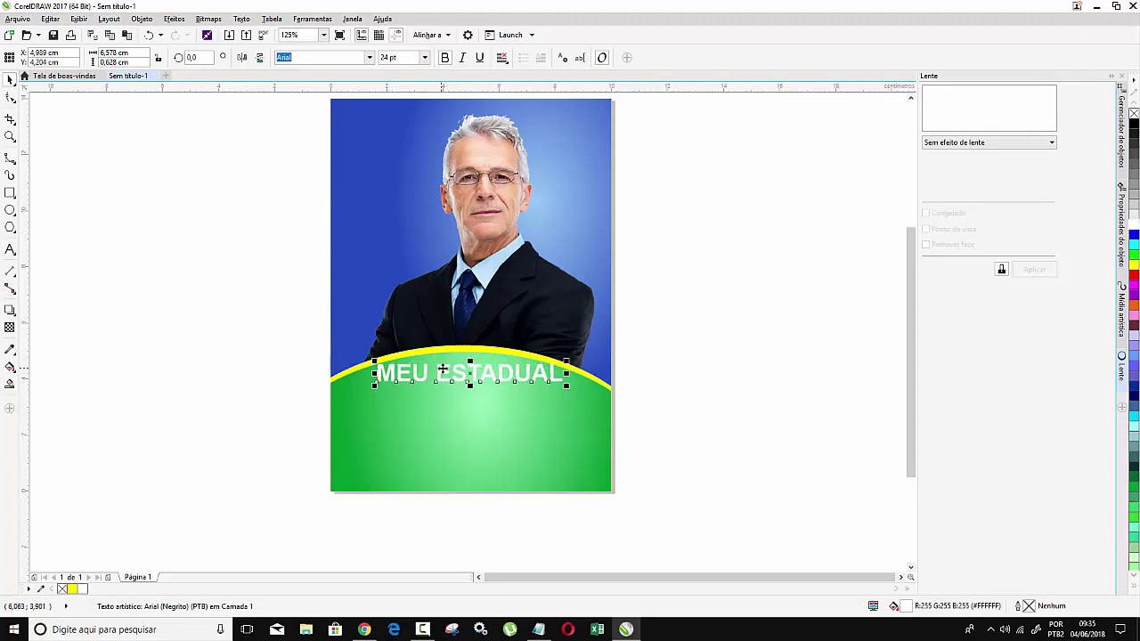
scroll(463, 365, "up", 3)
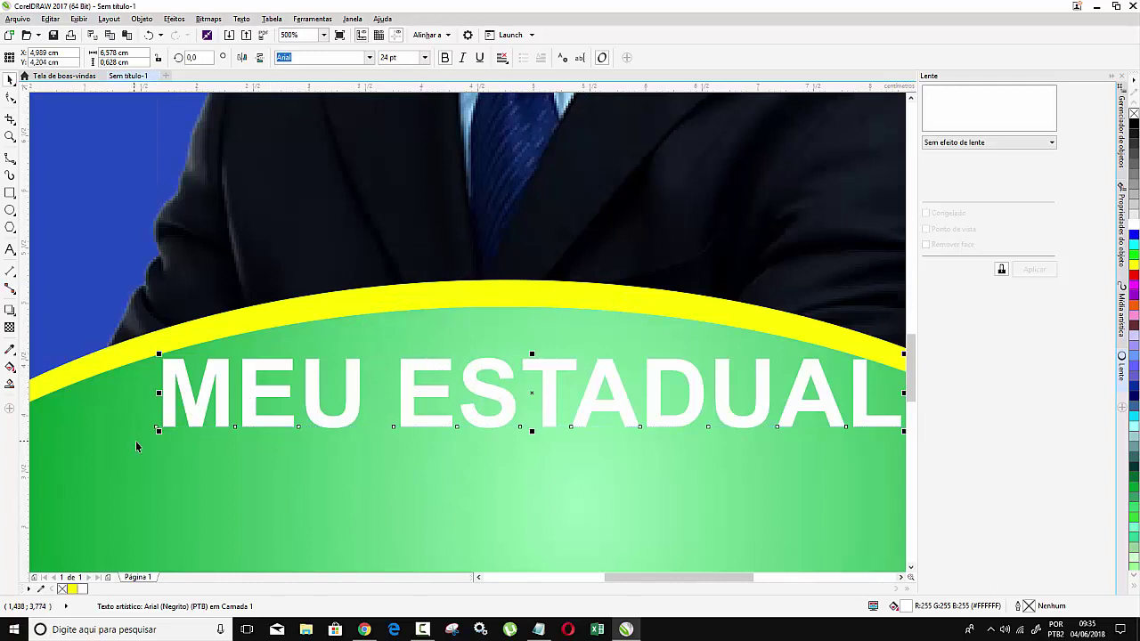
left_click_drag(156, 432, 189, 418)
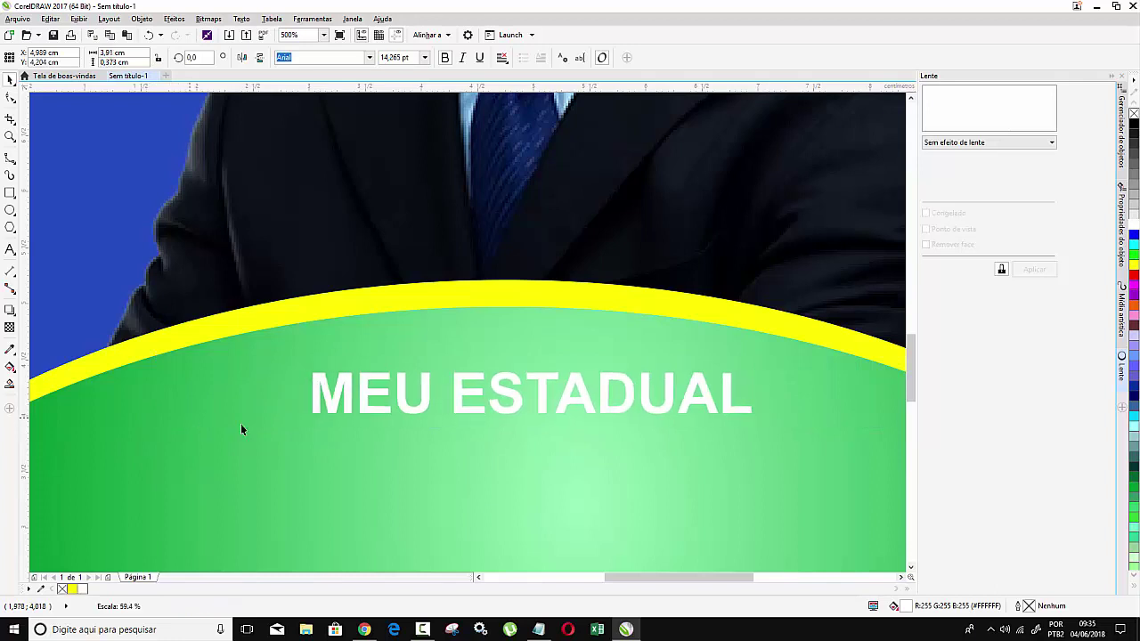
left_click_drag(544, 390, 541, 361)
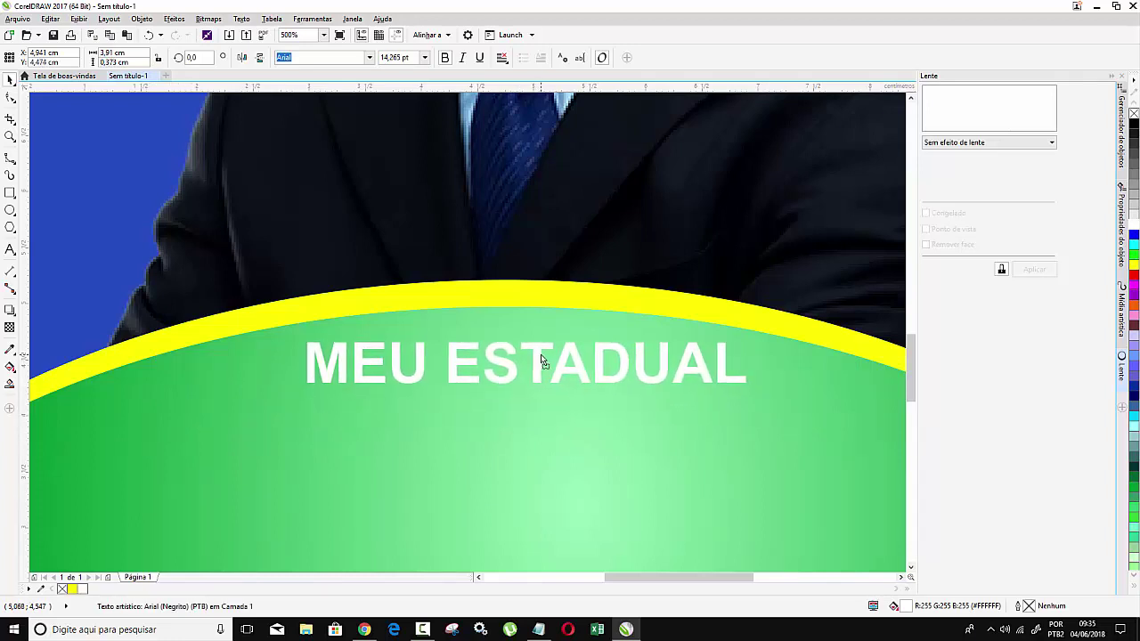
scroll(451, 330, "down", 2)
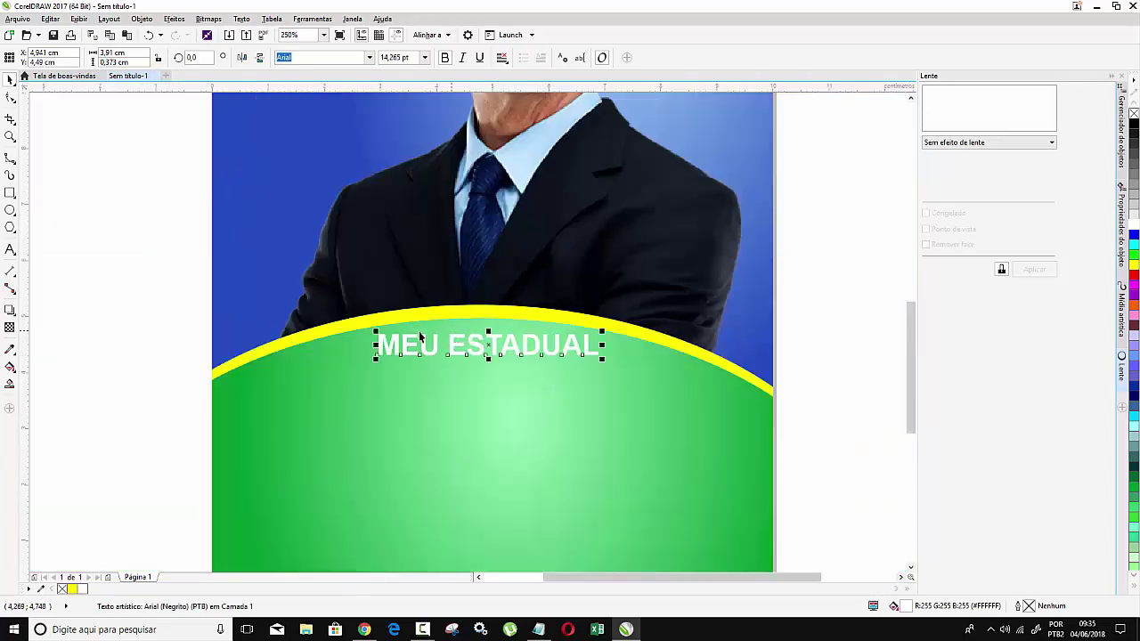
left_click(121, 290)
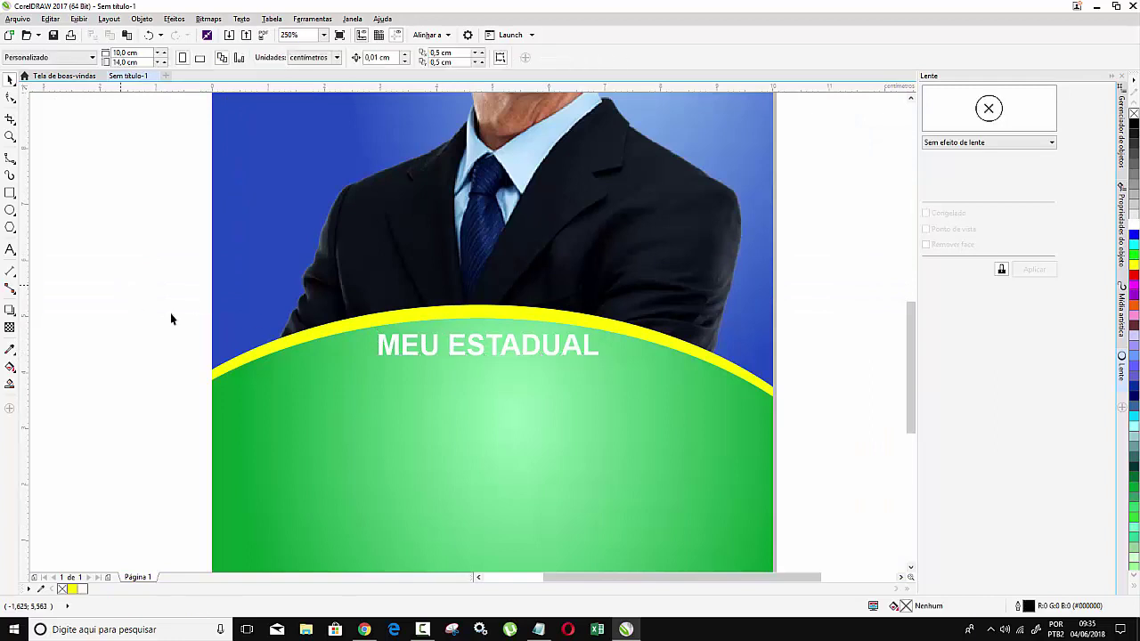
left_click(534, 632)
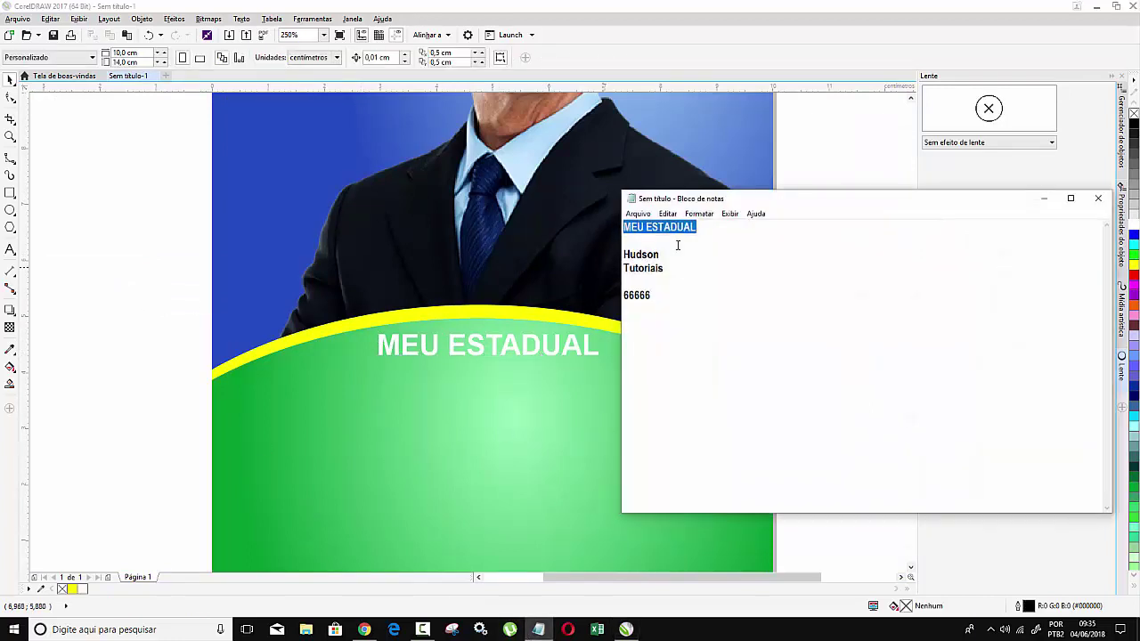
Step: Copy the two 'Hudson Tutoriais' lines from Notepad, then select the MEU ESTADUAL title
left_click_drag(674, 268, 624, 254)
key("ctrl+c")
right_click(628, 255)
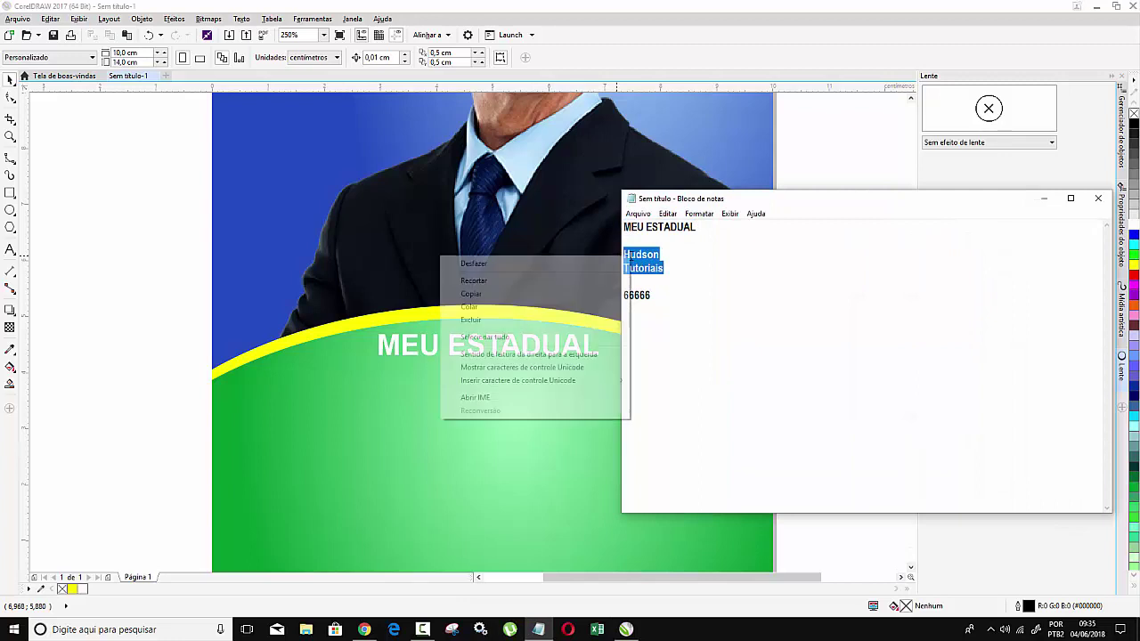
left_click(474, 295)
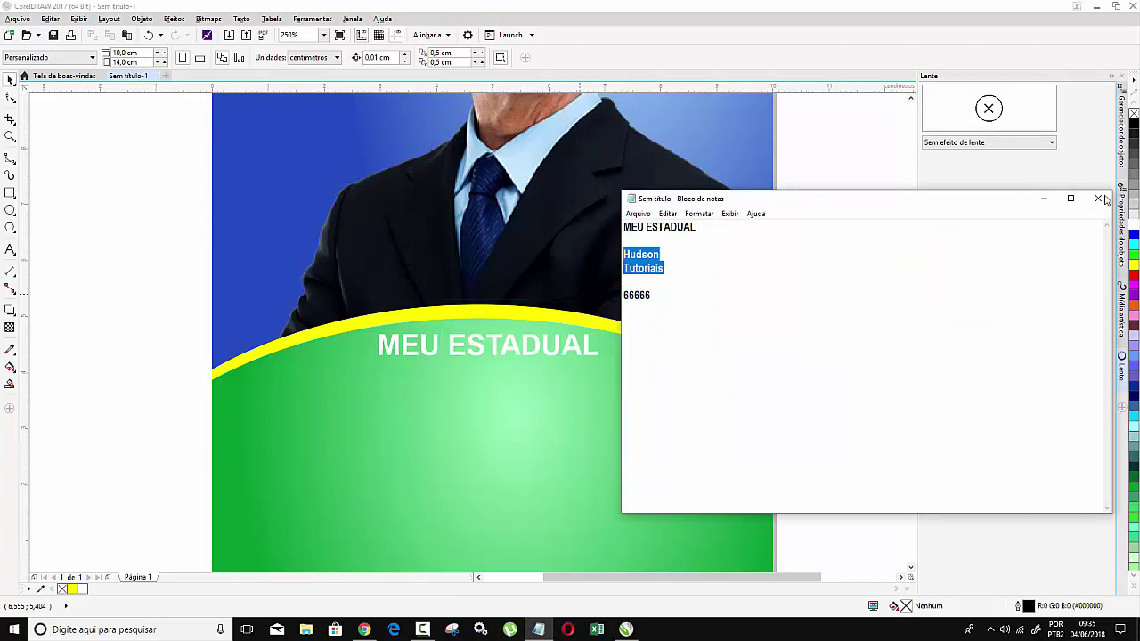
left_click(1044, 198)
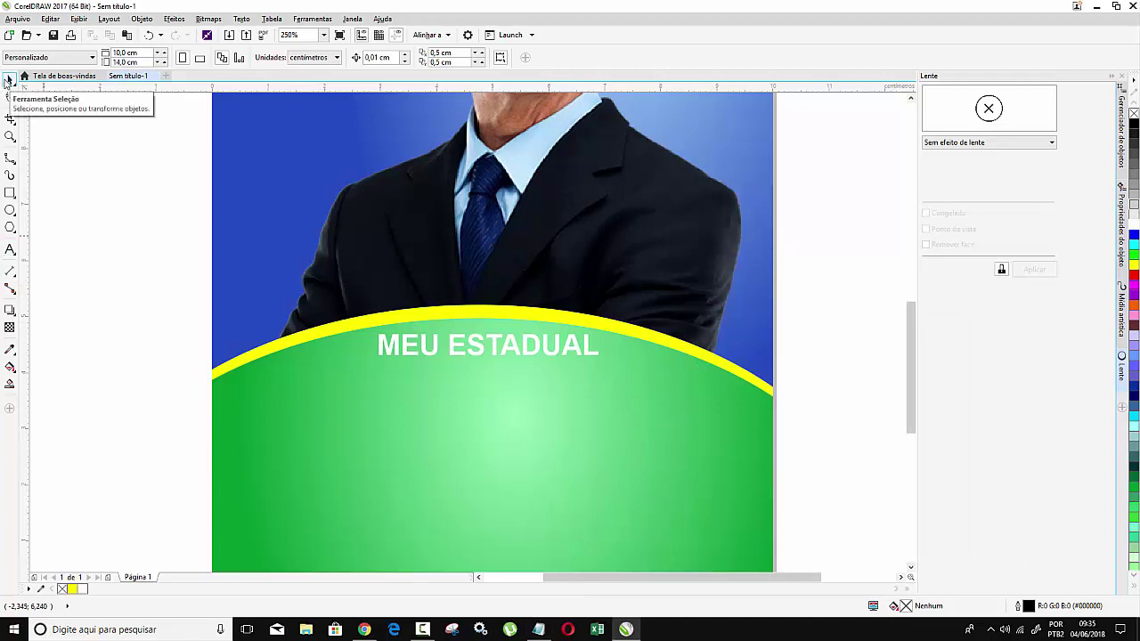
left_click(481, 350)
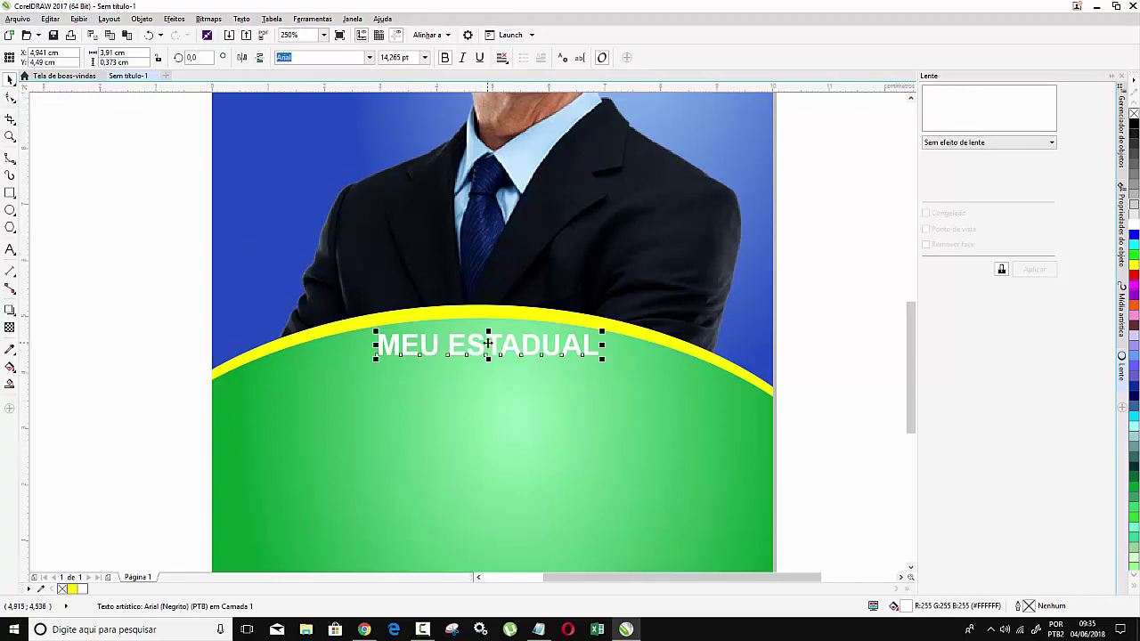
Step: Duplicate the title just below itself and replace its words with the two-line 'Hudson Tutoriais'
left_click_drag(494, 346, 497, 401)
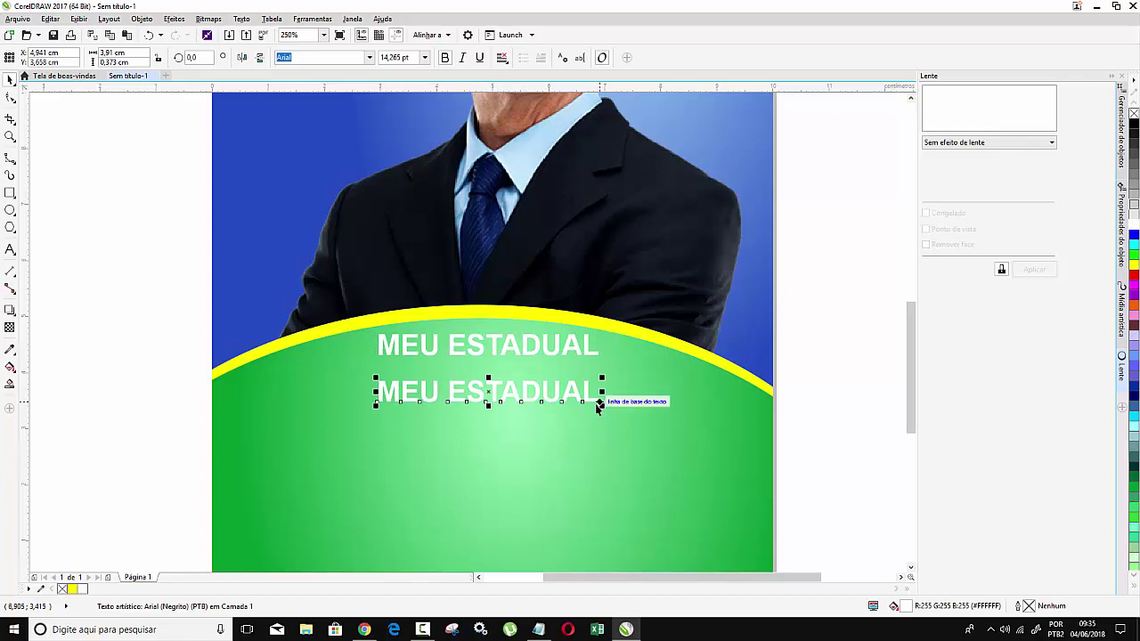
double_click(596, 403)
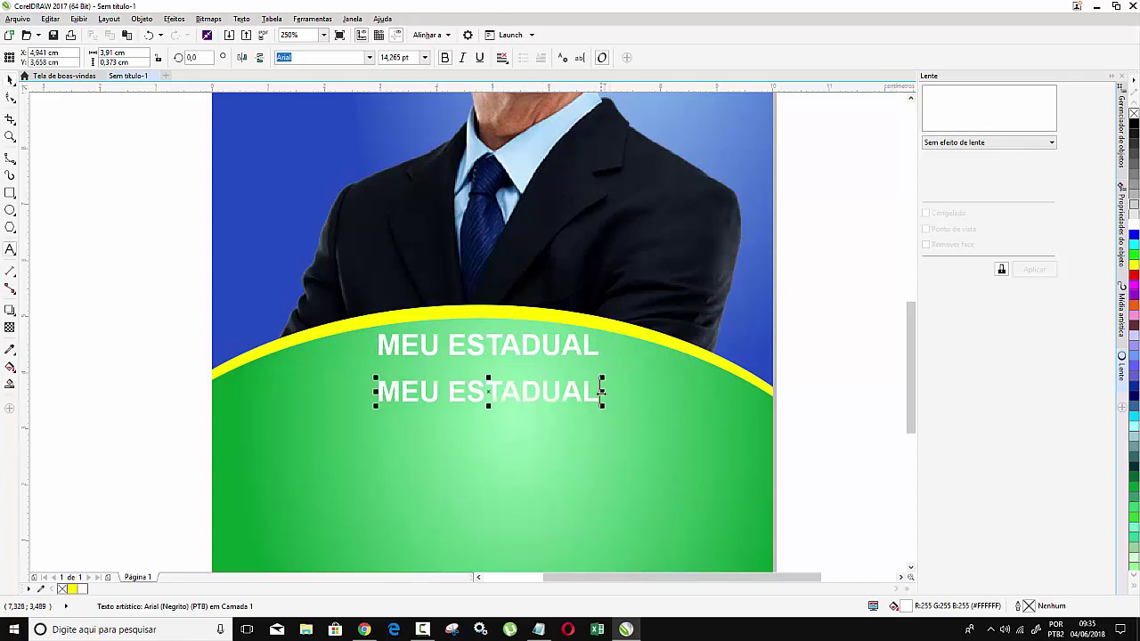
left_click_drag(598, 395, 375, 393)
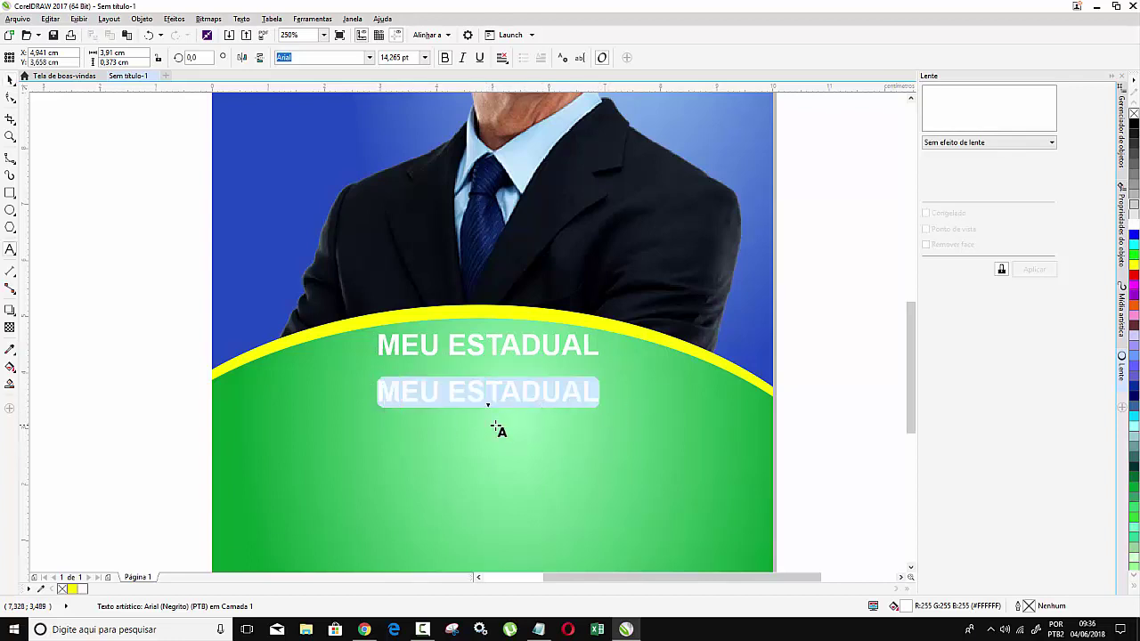
key("ctrl+v")
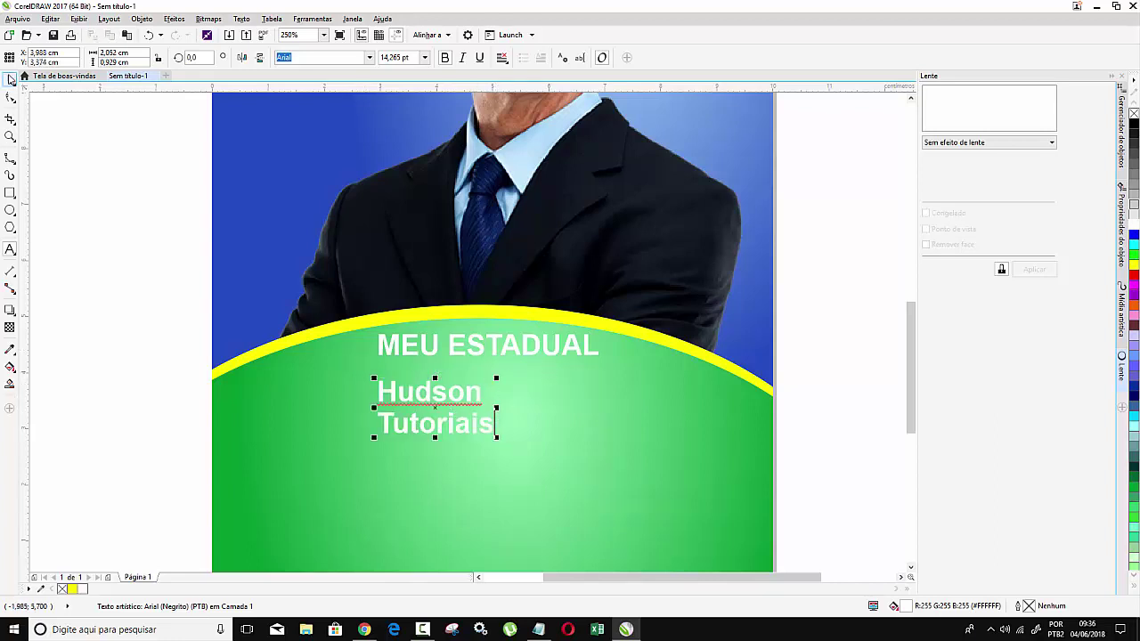
left_click(11, 80)
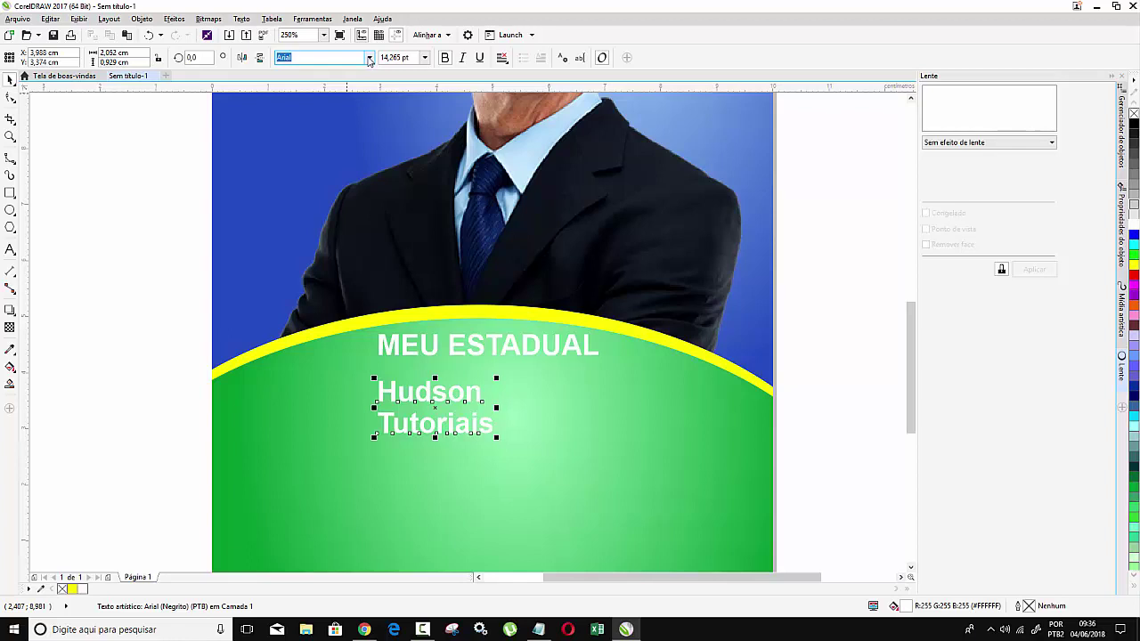
Step: Set Hudson Tutoriais to Britannic Bold, scale it to about 38 pt under the title
left_click(368, 58)
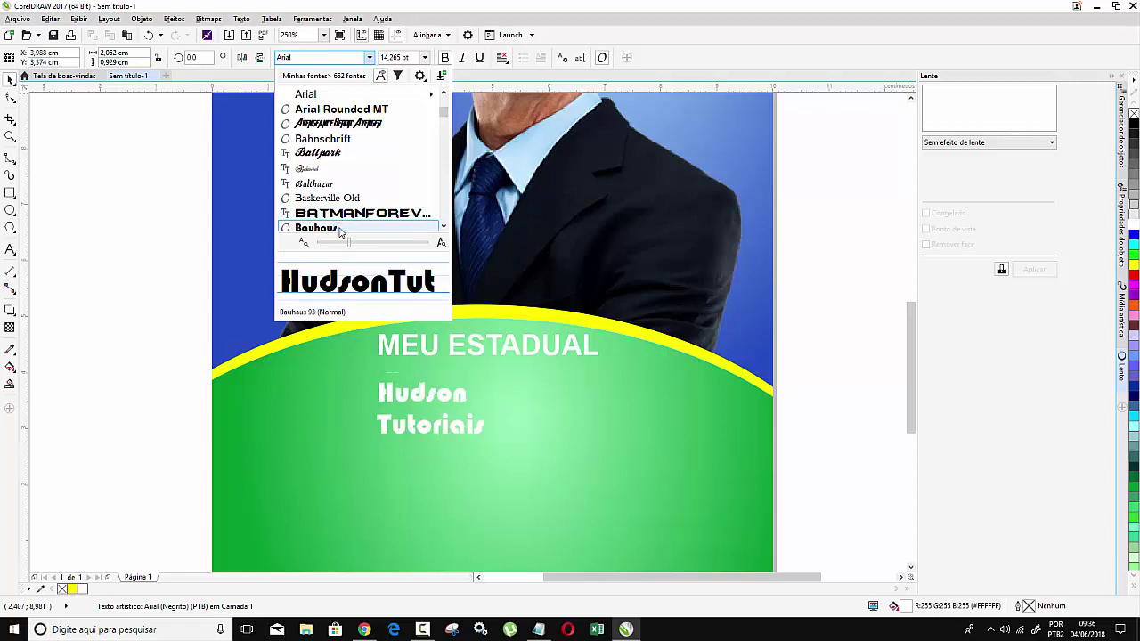
left_click_drag(443, 111, 443, 128)
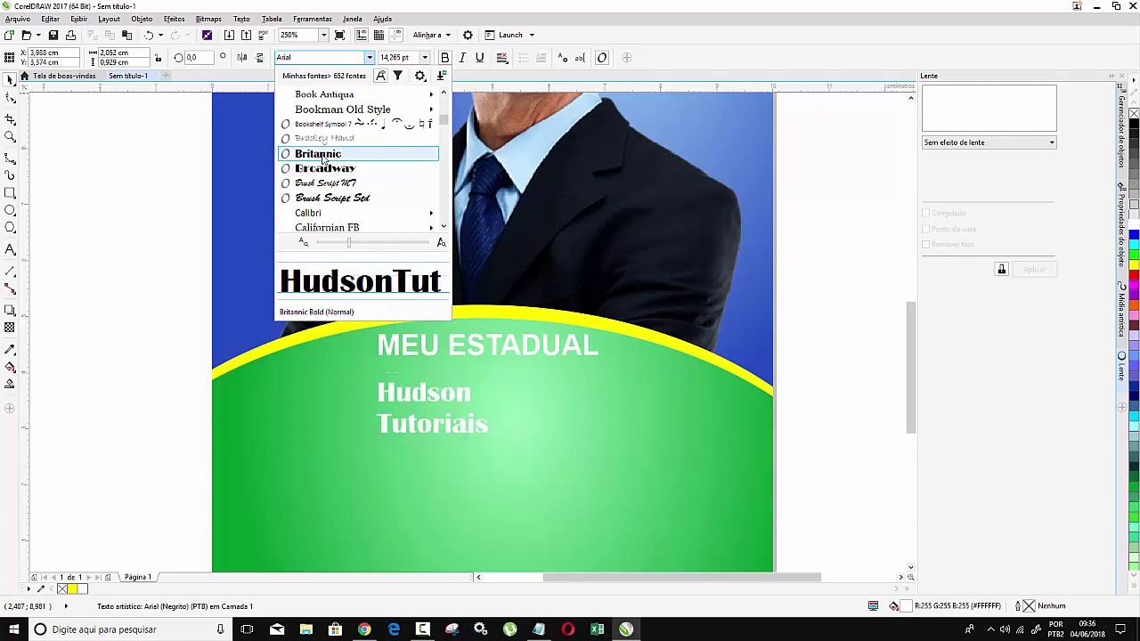
left_click(321, 156)
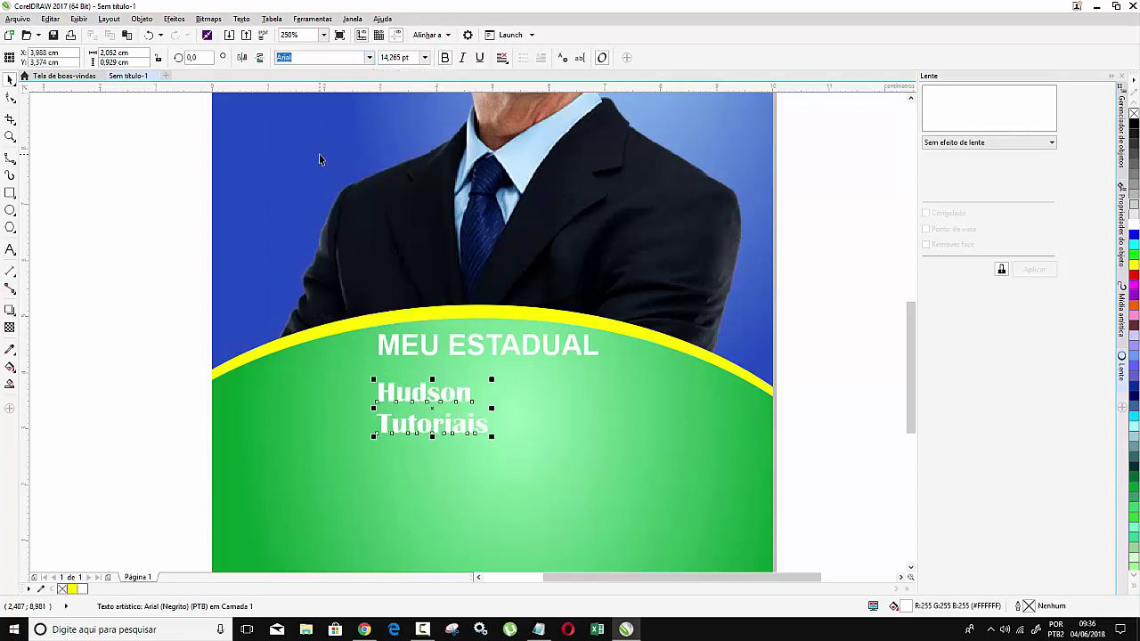
left_click_drag(491, 437, 668, 531)
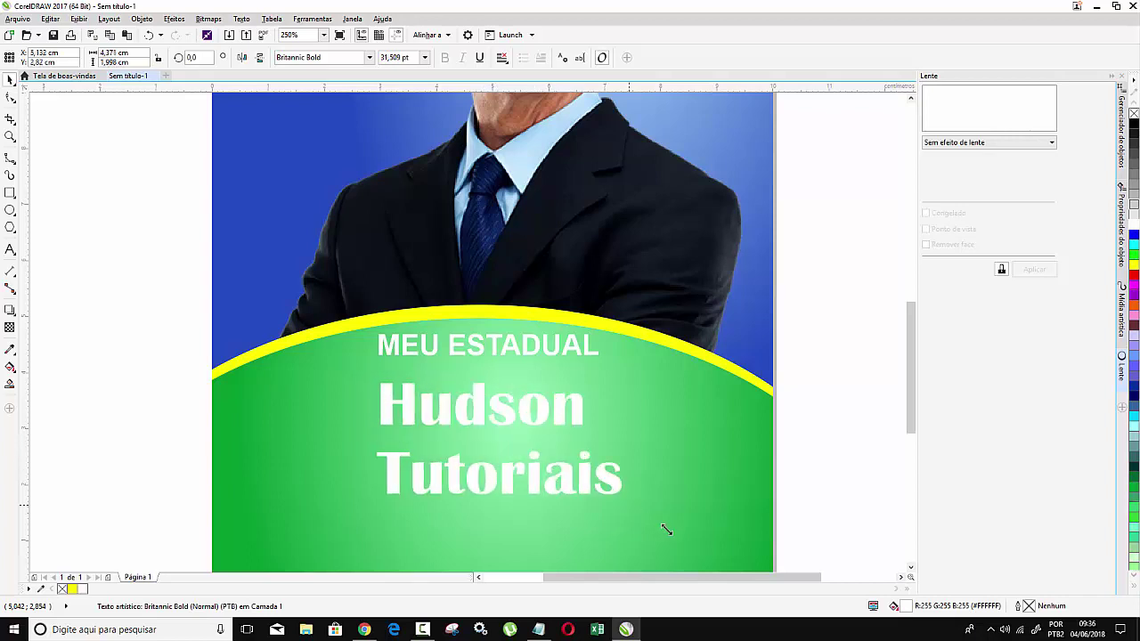
left_click_drag(409, 410, 403, 405)
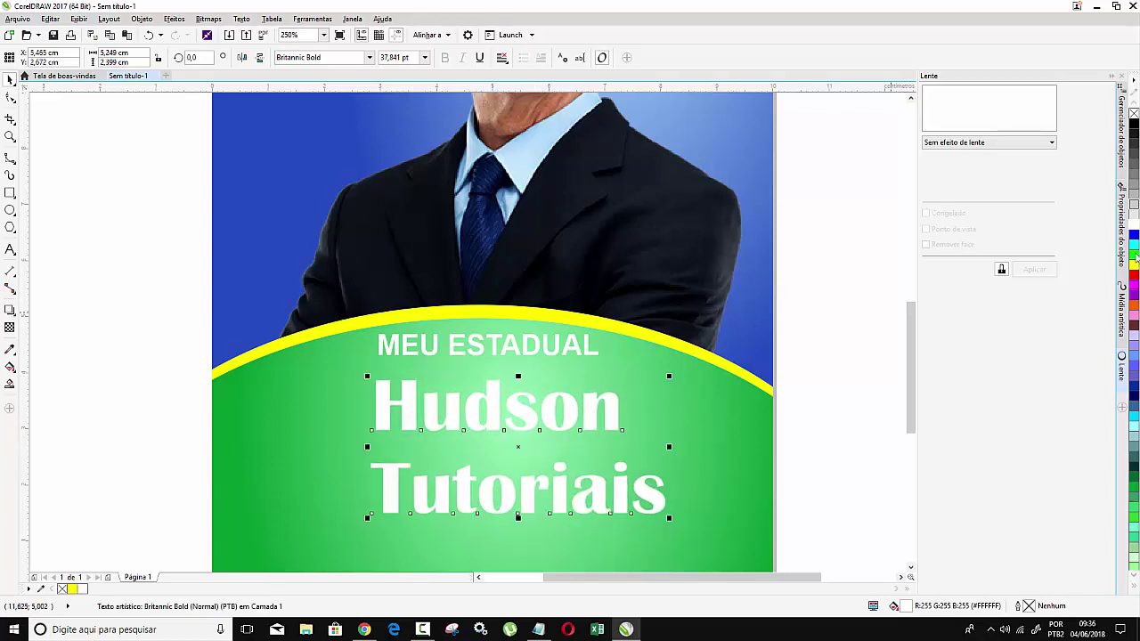
Step: Fill Hudson Tutoriais red and prepare an outside contour with white fill, 0,2 cm offset
left_click(1135, 276)
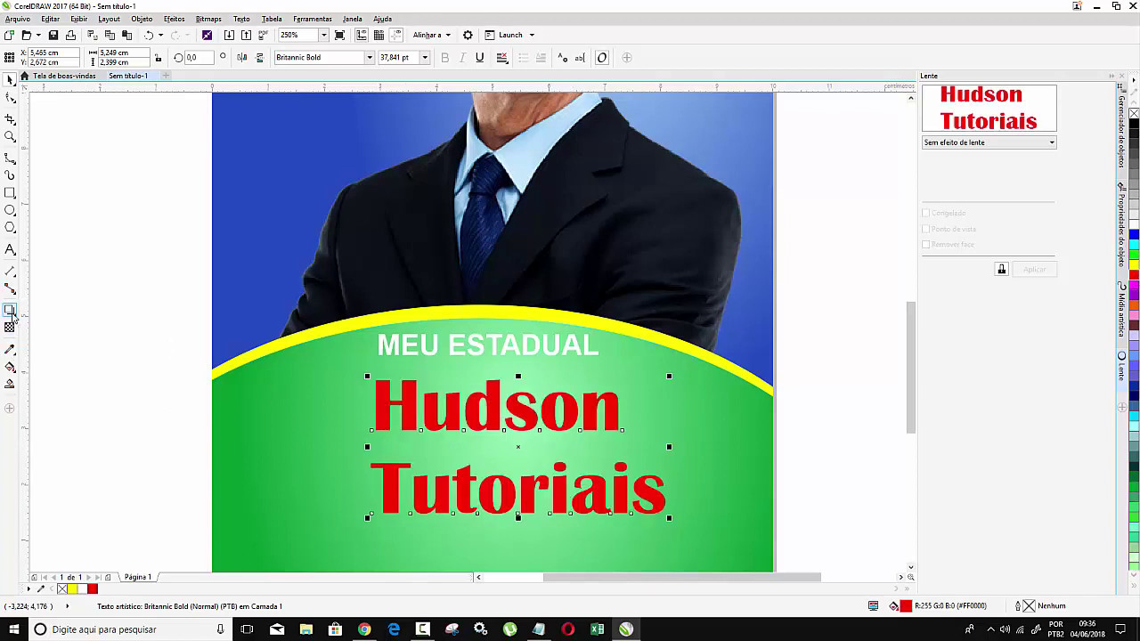
left_click(11, 311)
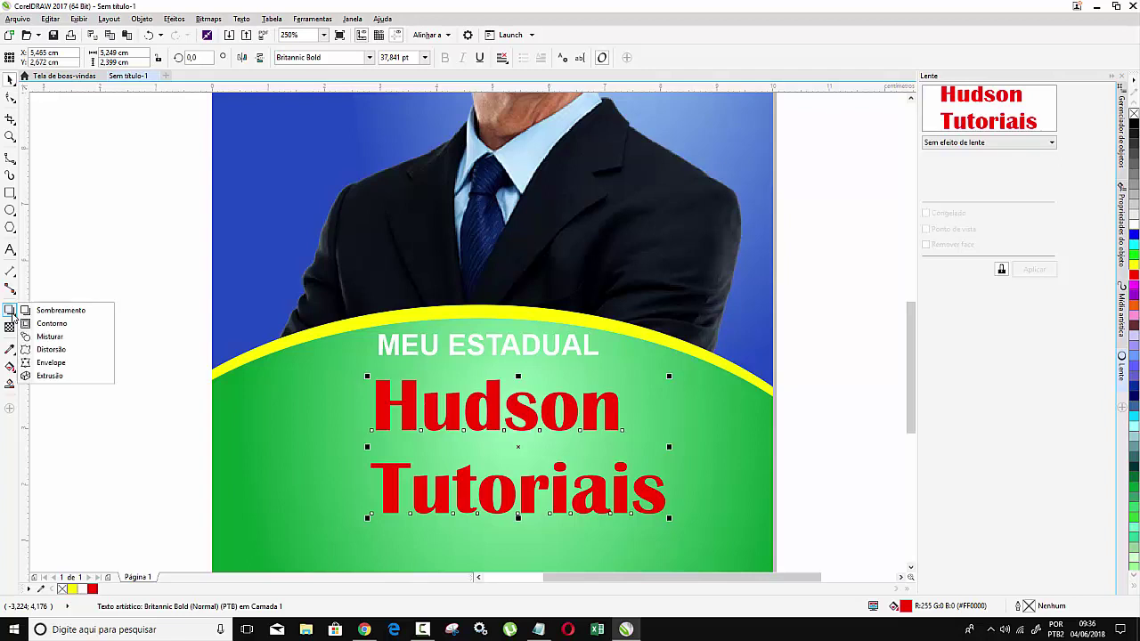
left_click(52, 324)
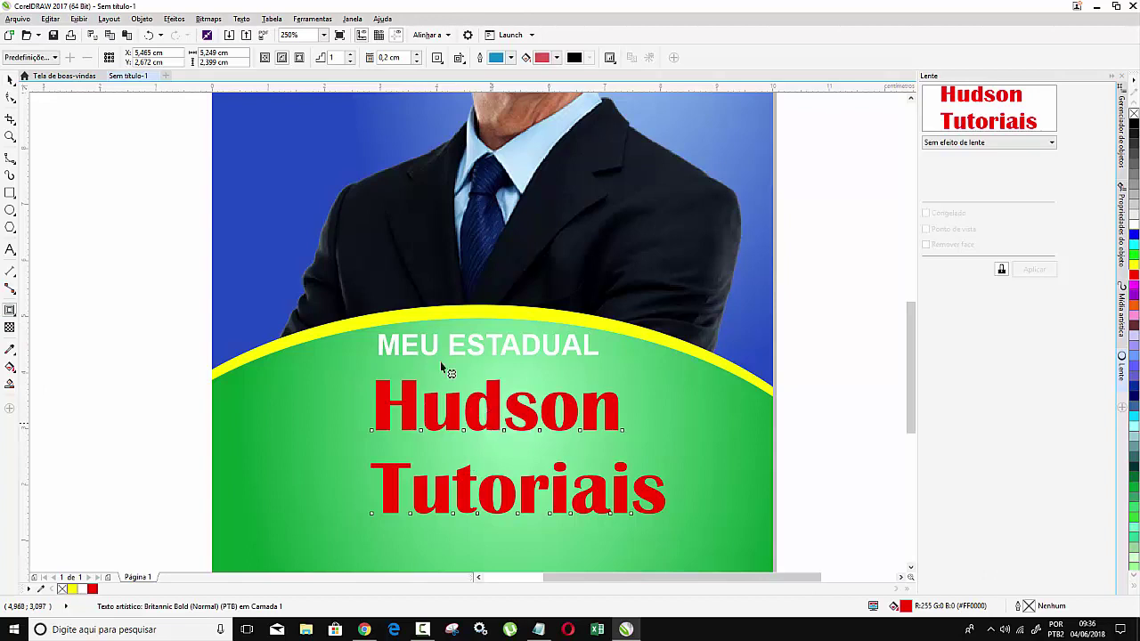
left_click(300, 59)
left_click(545, 58)
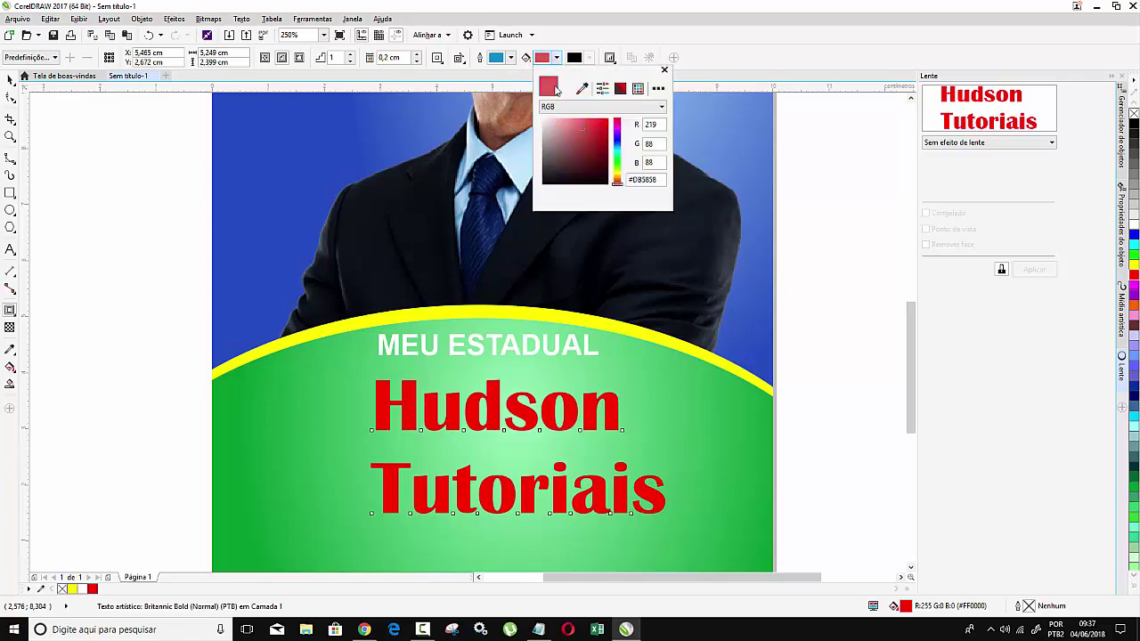
left_click_drag(551, 120, 537, 115)
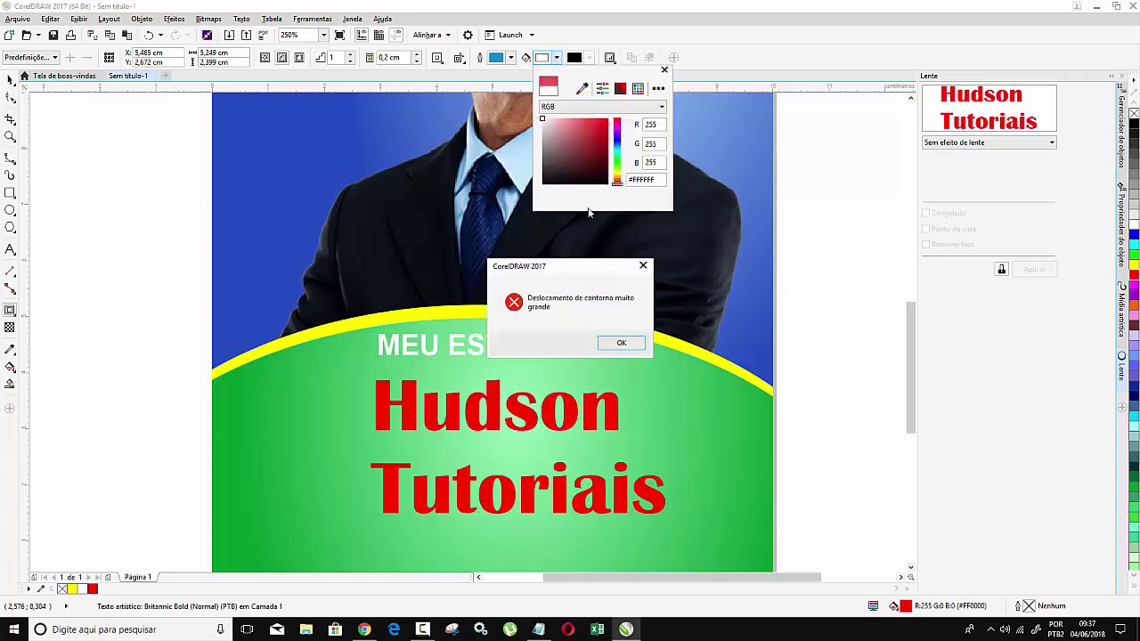
left_click(622, 344)
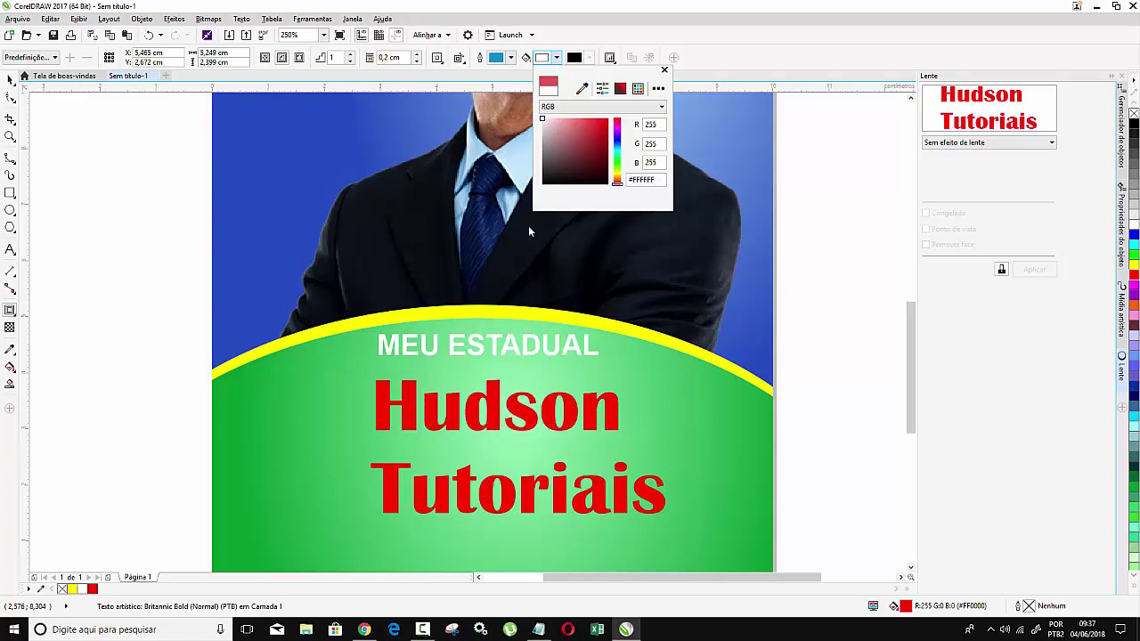
left_click(664, 71)
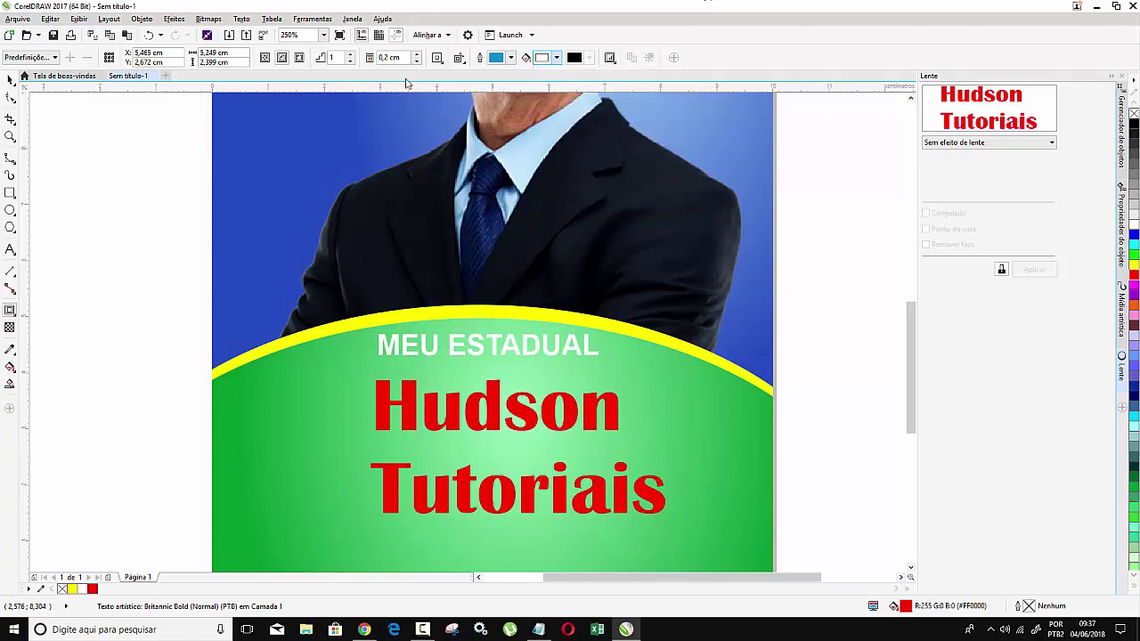
Step: Apply the white outside contour and tighten its offset to 0,066 cm around the letters
left_click(299, 59)
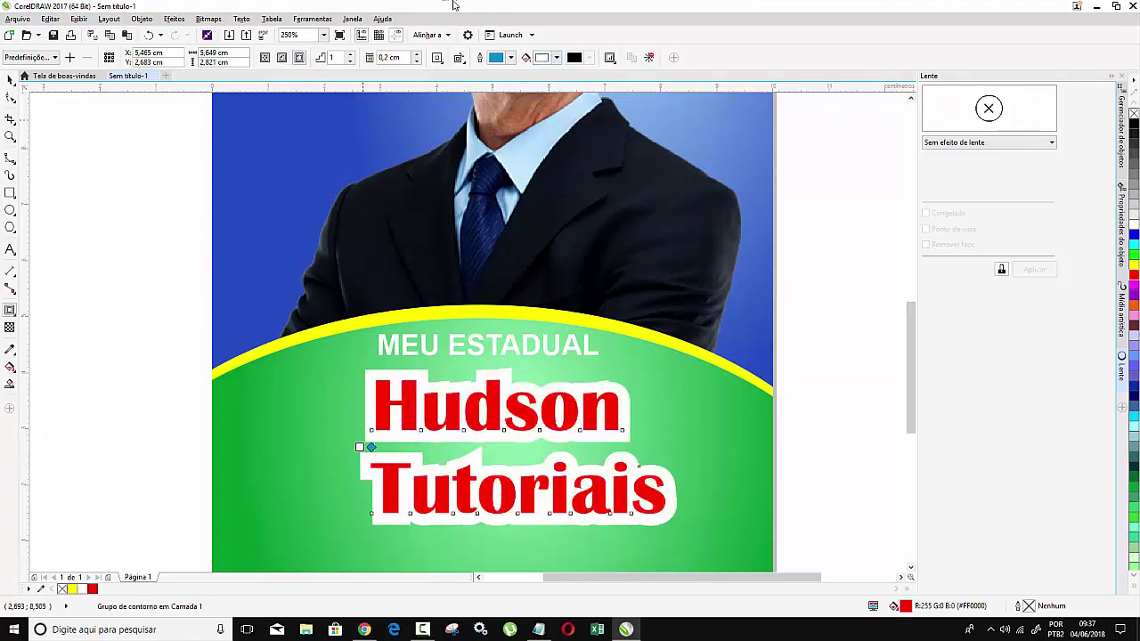
scroll(360, 447, "up", 1)
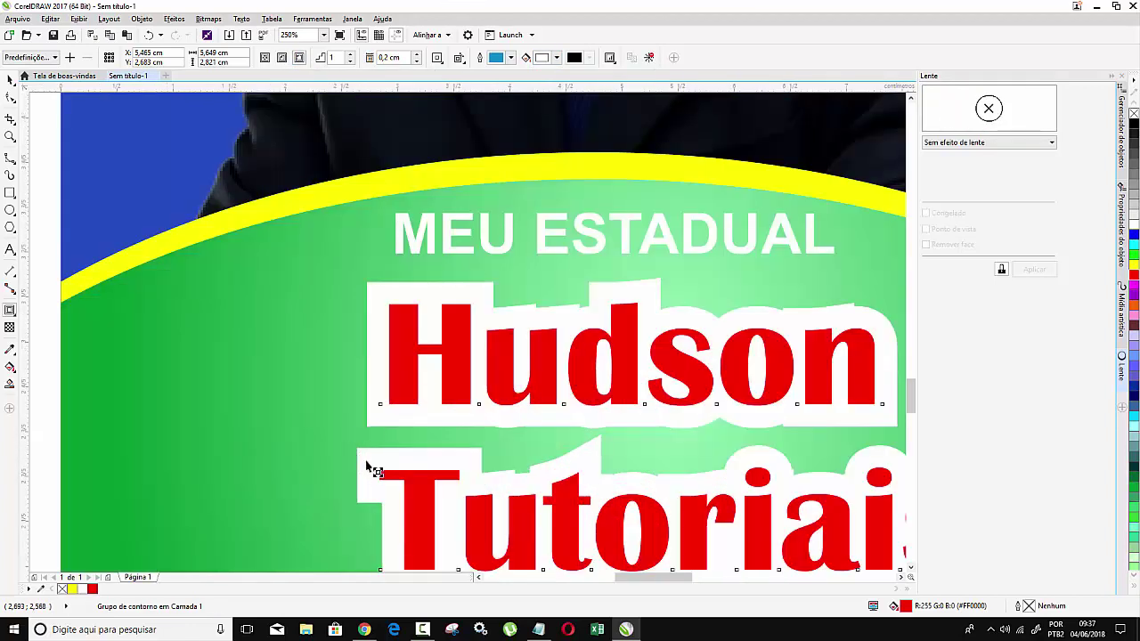
scroll(366, 464, "up", 1)
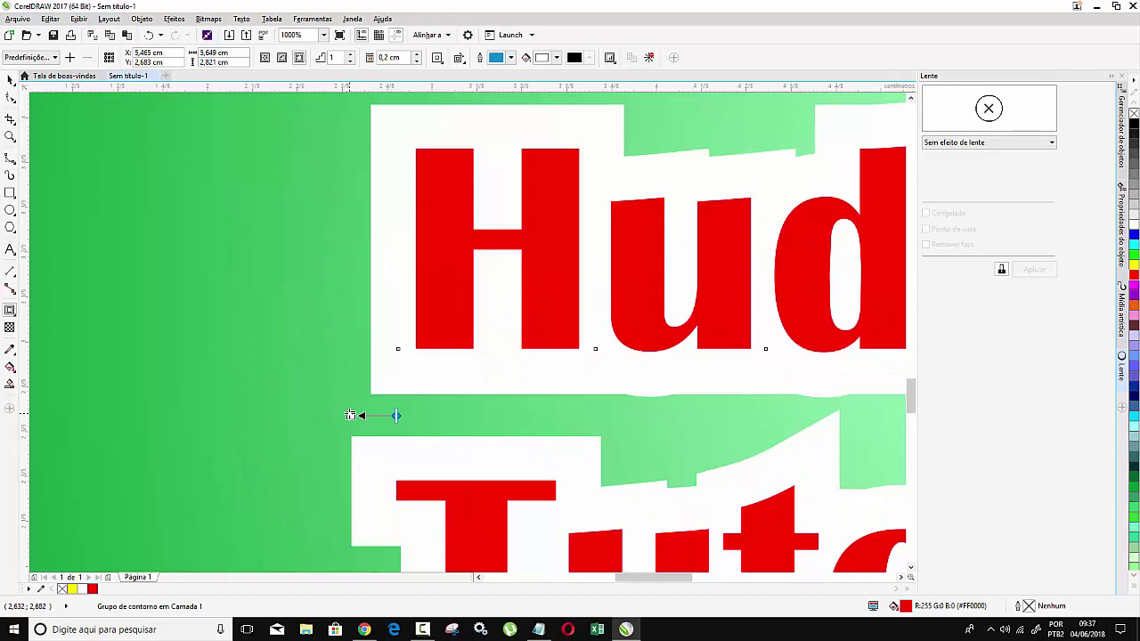
left_click_drag(350, 415, 386, 421)
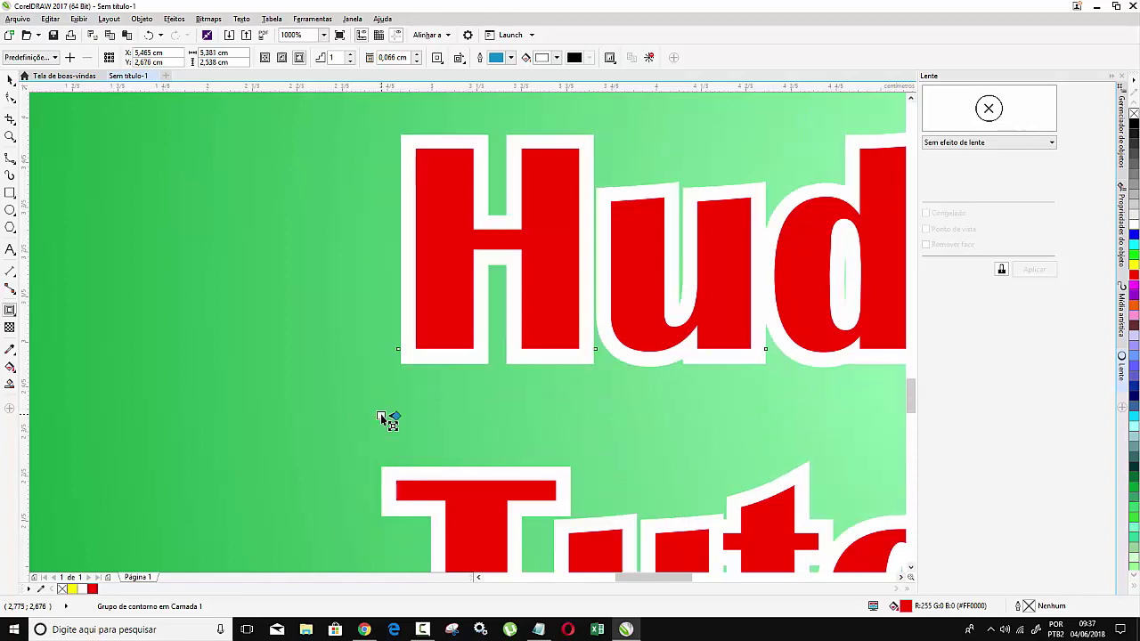
scroll(374, 306, "down", 3)
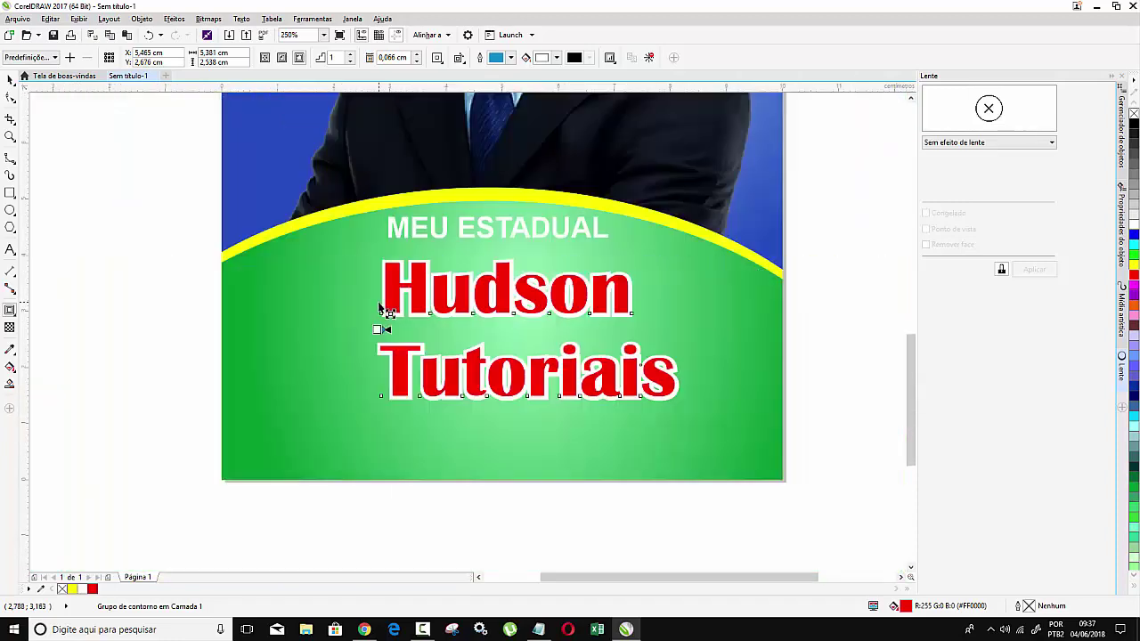
scroll(618, 184, "up", 1)
scroll(615, 187, "down", 1)
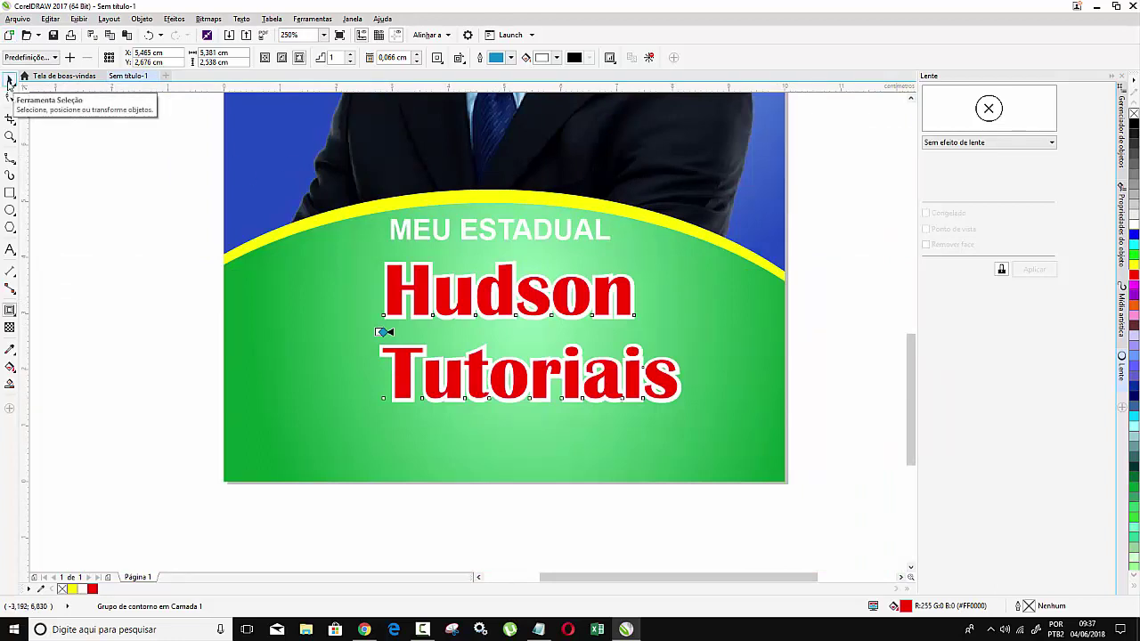
left_click(9, 80)
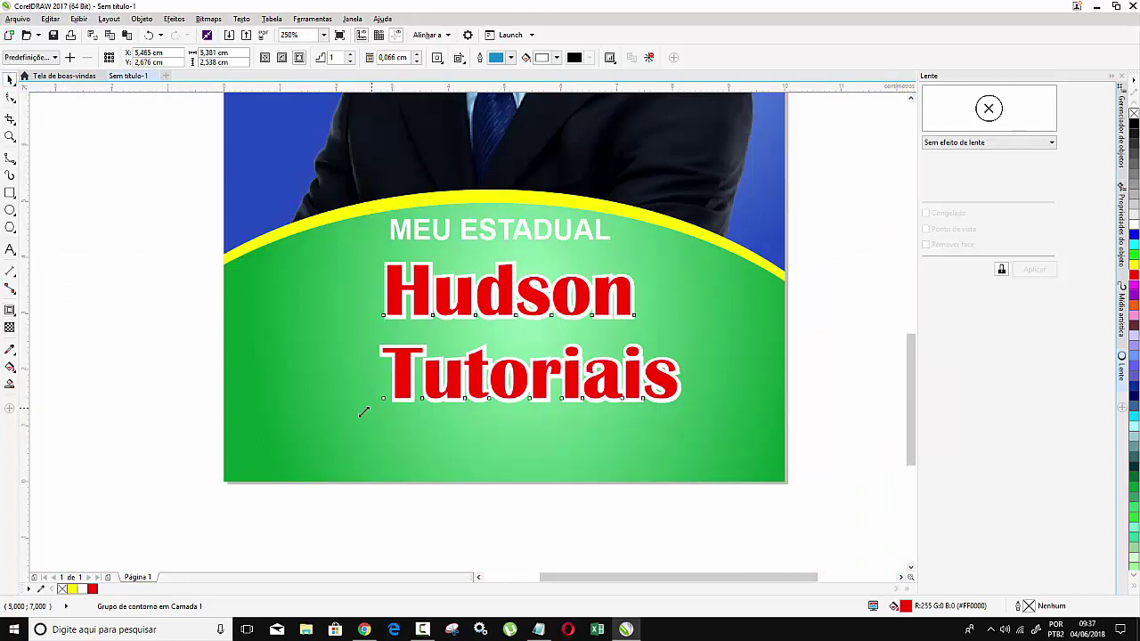
Step: Enlarge Hudson Tutoriais to about 43 pt, tighten its line spacing and widen letter spacing
left_click_drag(365, 407, 326, 425)
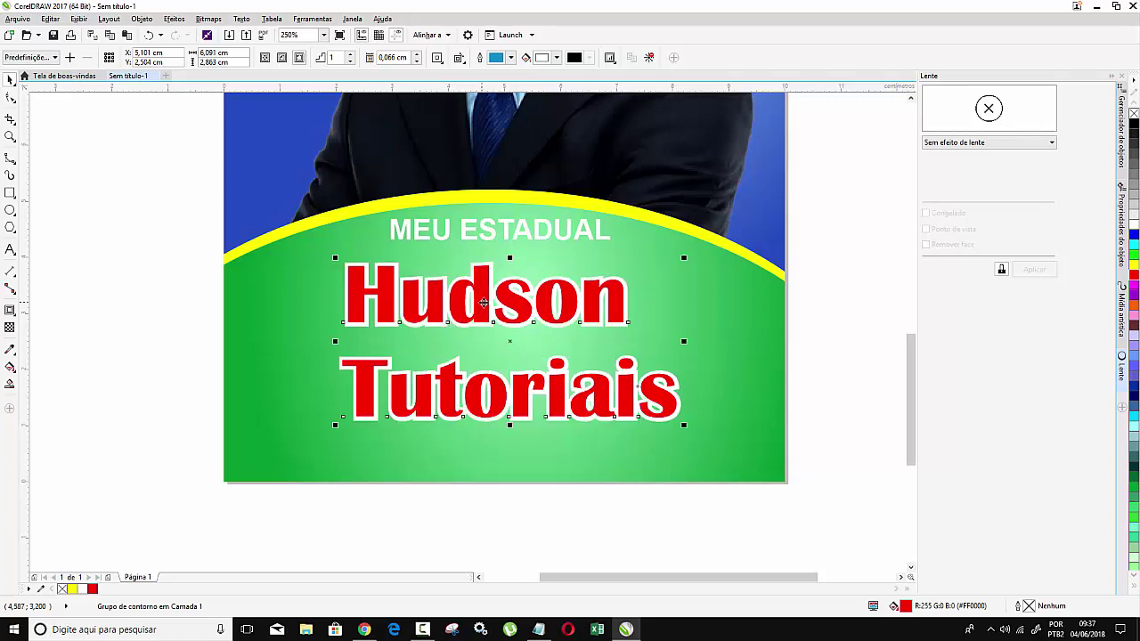
left_click_drag(486, 302, 492, 287)
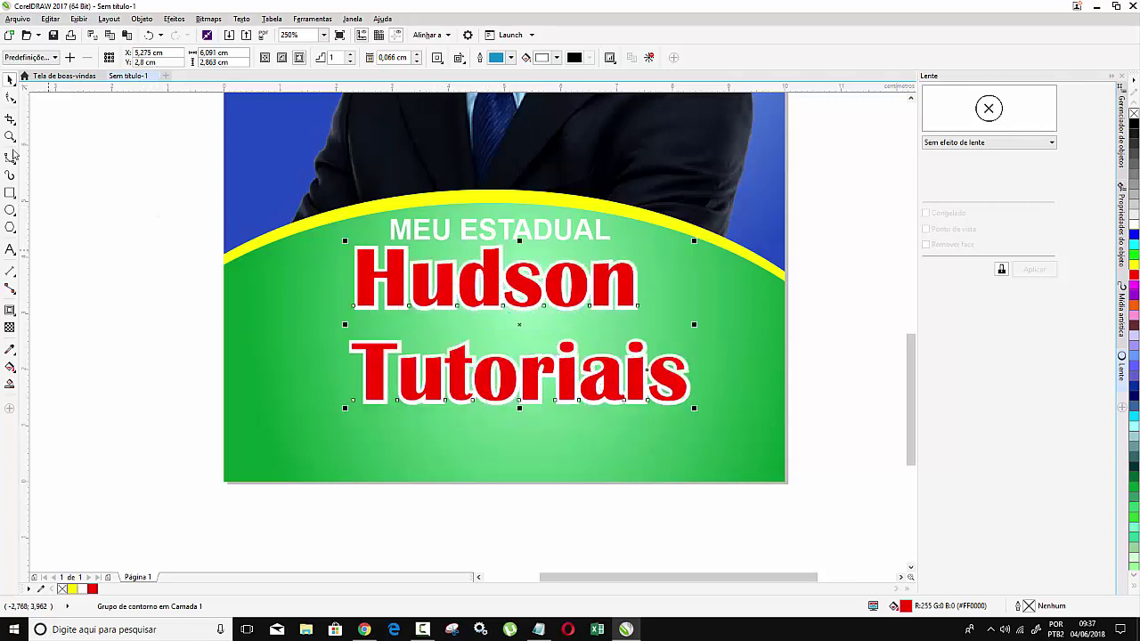
left_click(12, 100)
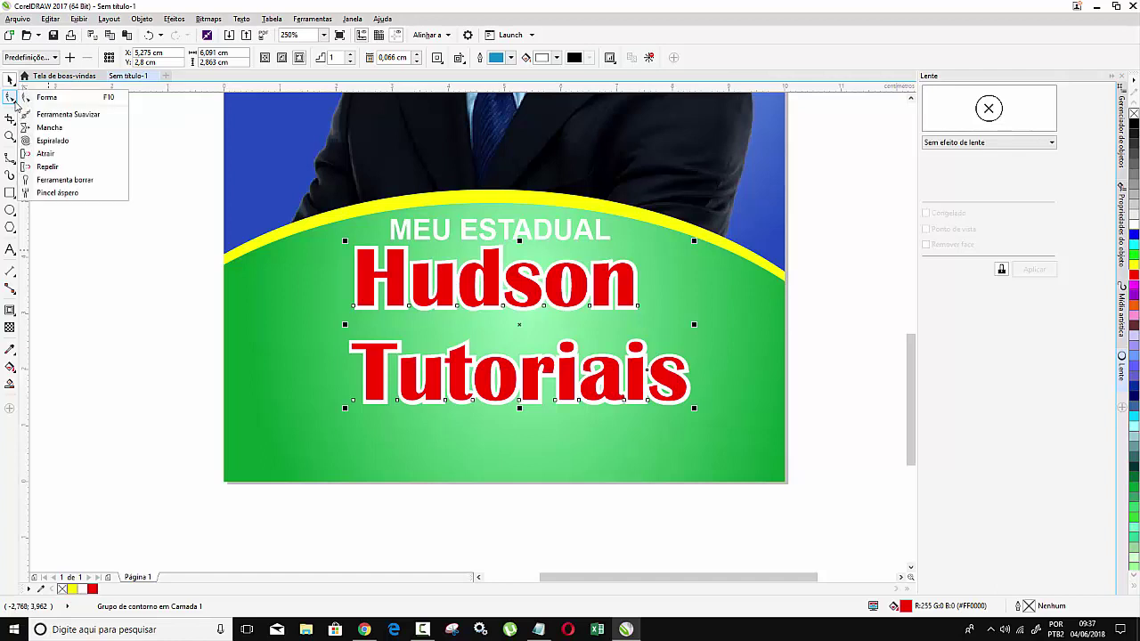
left_click(12, 101)
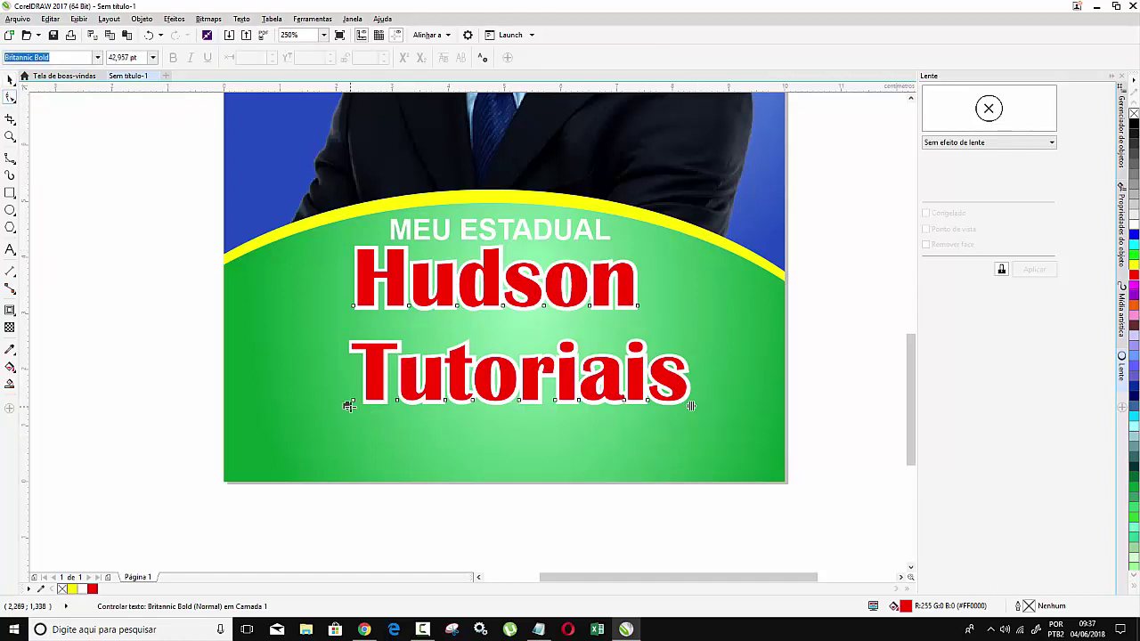
left_click_drag(348, 405, 348, 386)
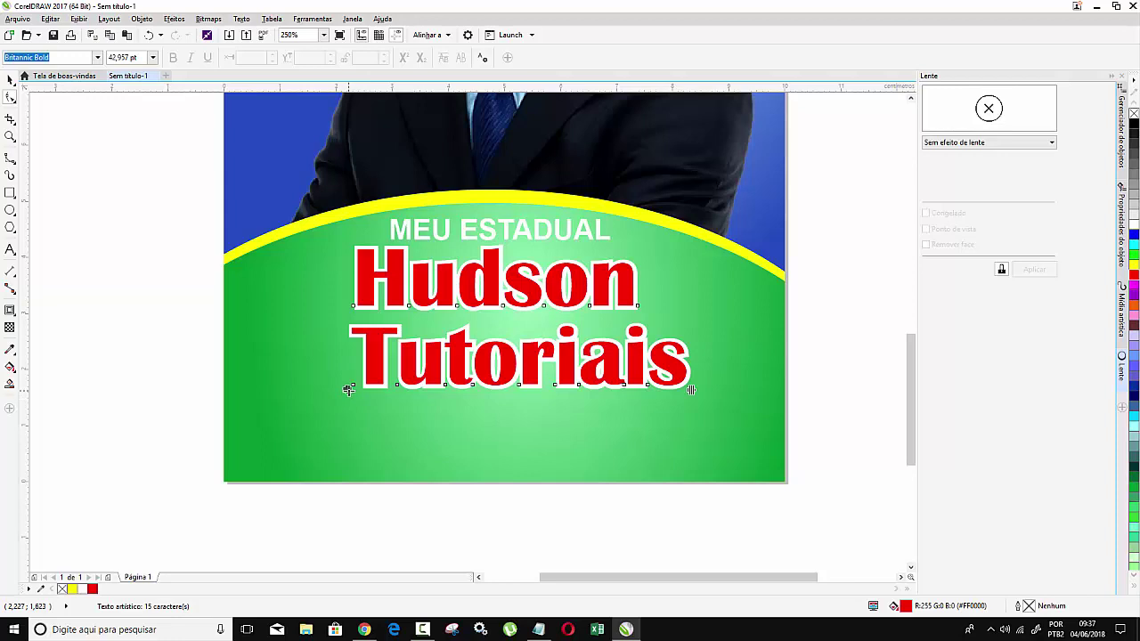
left_click_drag(348, 389, 349, 386)
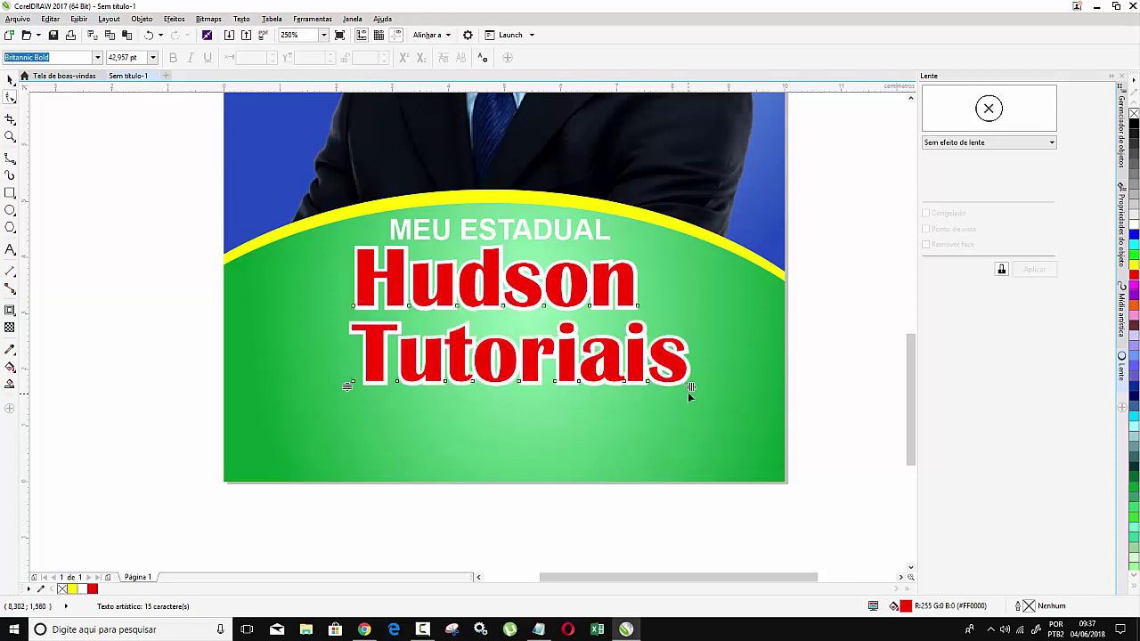
left_click_drag(692, 389, 738, 389)
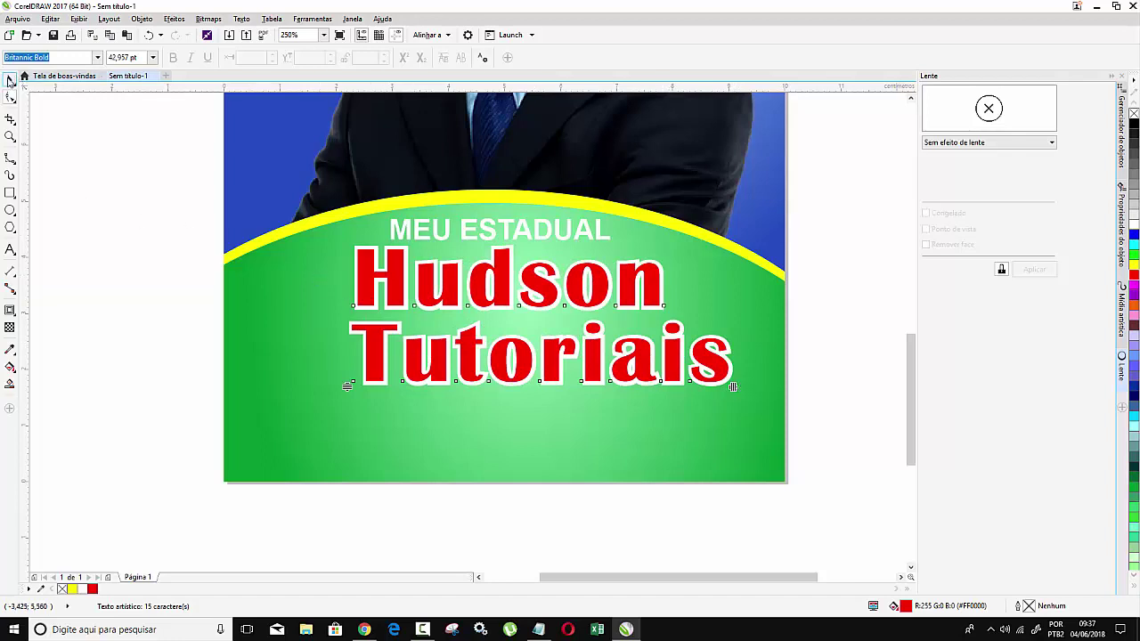
left_click(11, 80)
Step: Centre-align the two Hudson Tutoriais lines and shift the title slightly left
left_click(115, 323)
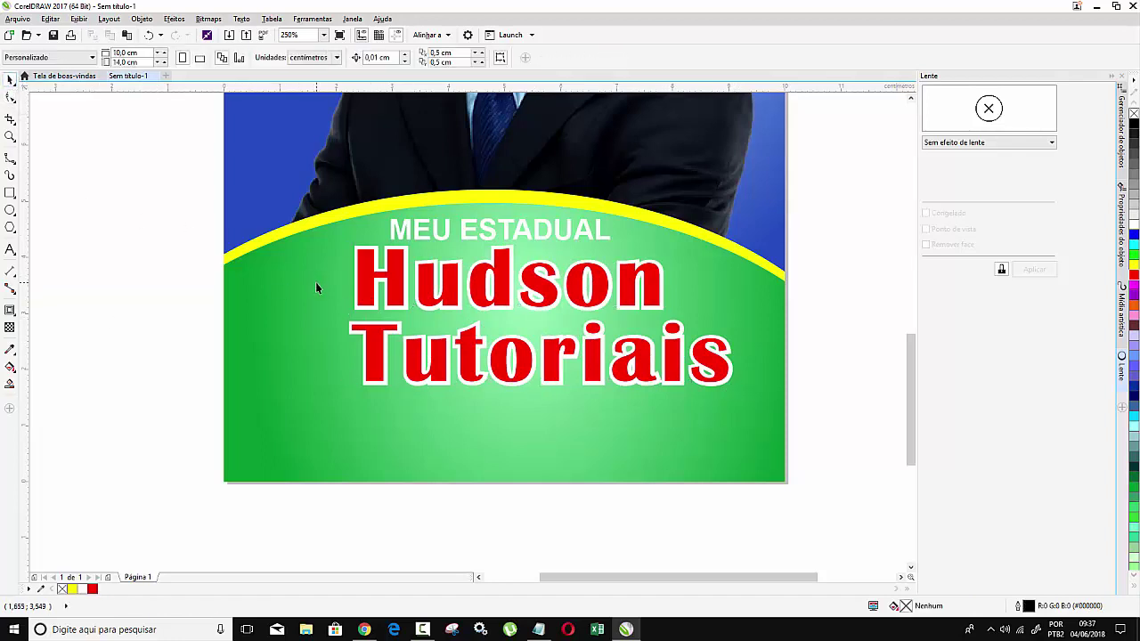
scroll(315, 283, "down", 2)
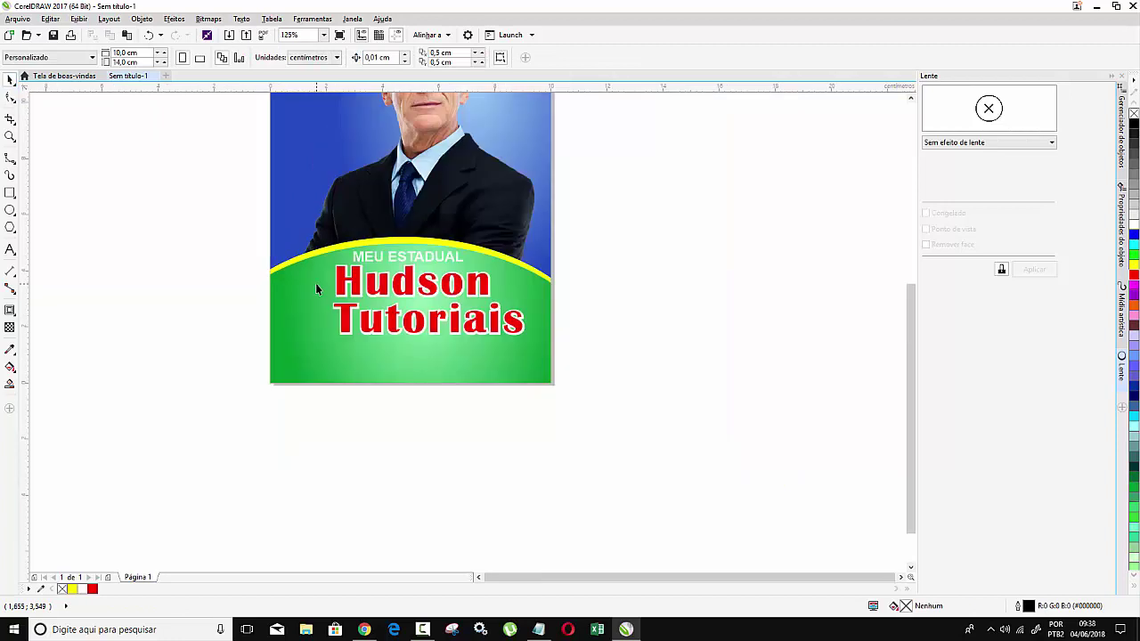
left_click(427, 287)
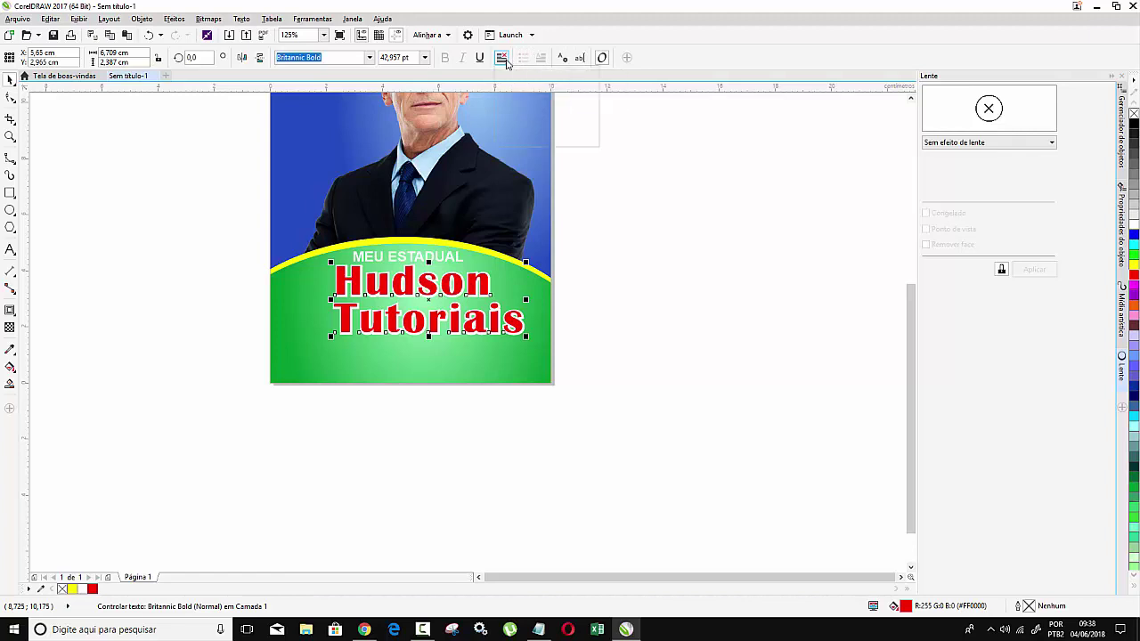
left_click(504, 60)
left_click(536, 101)
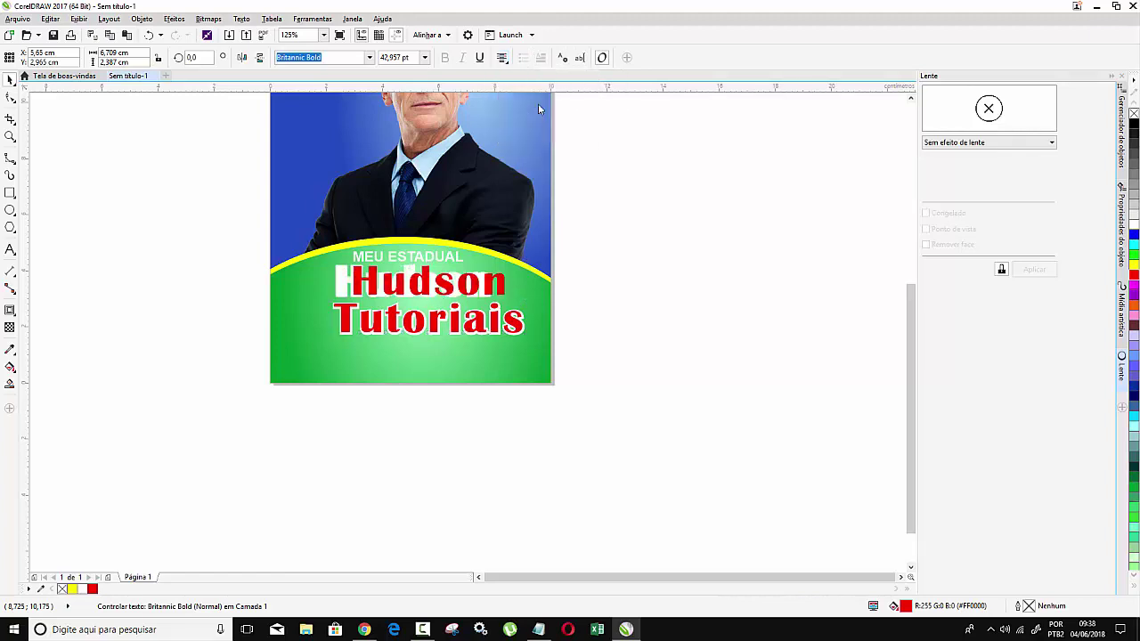
left_click_drag(452, 289, 435, 294)
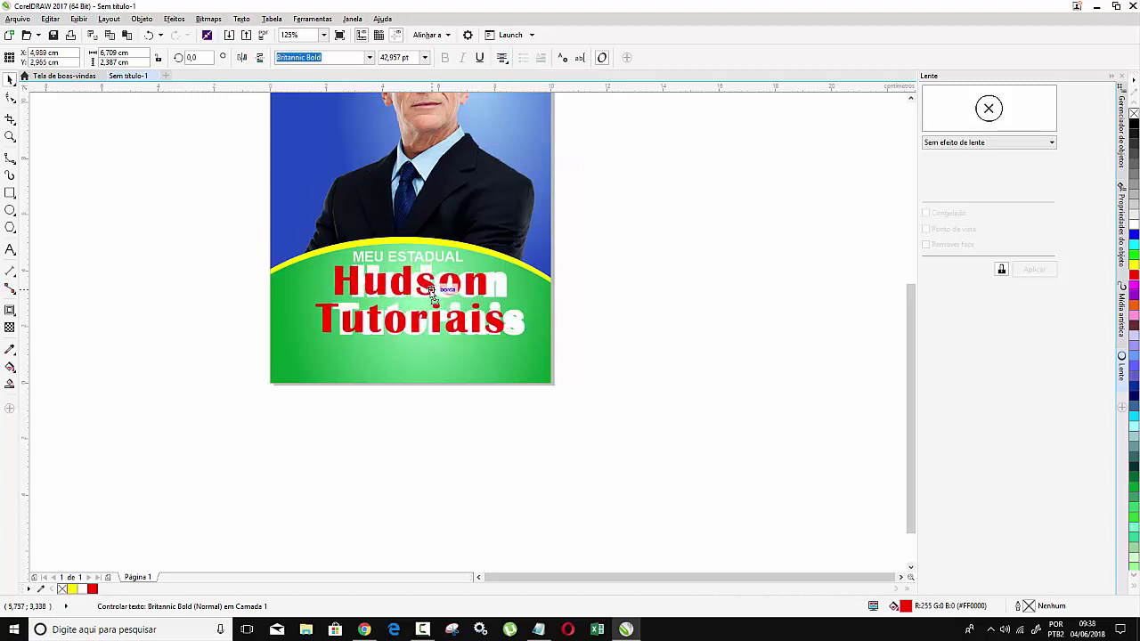
left_click(175, 255)
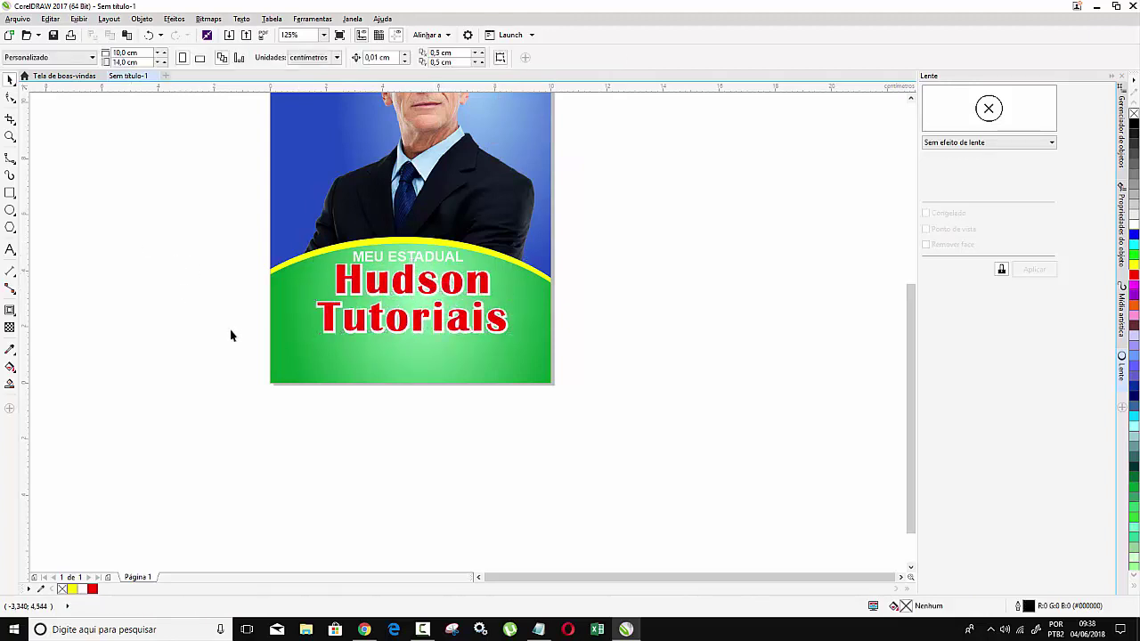
Step: Copy the number 66666 from Notepad and set a text insertion point below the card
left_click(539, 630)
double_click(638, 294)
key("ctrl+c")
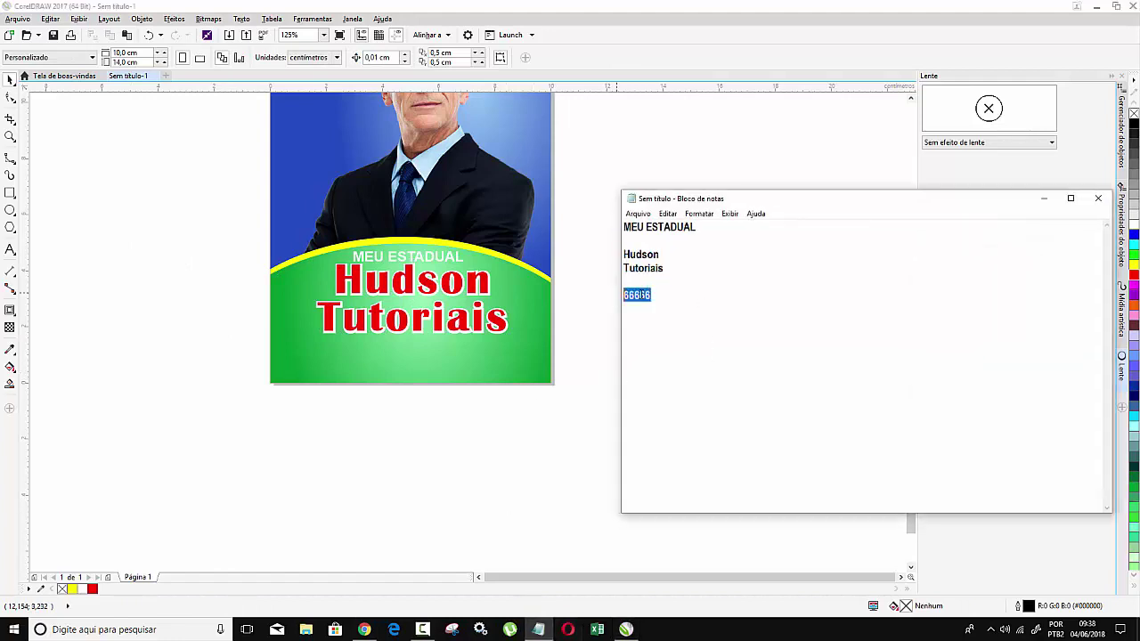
right_click(642, 297)
left_click(499, 331)
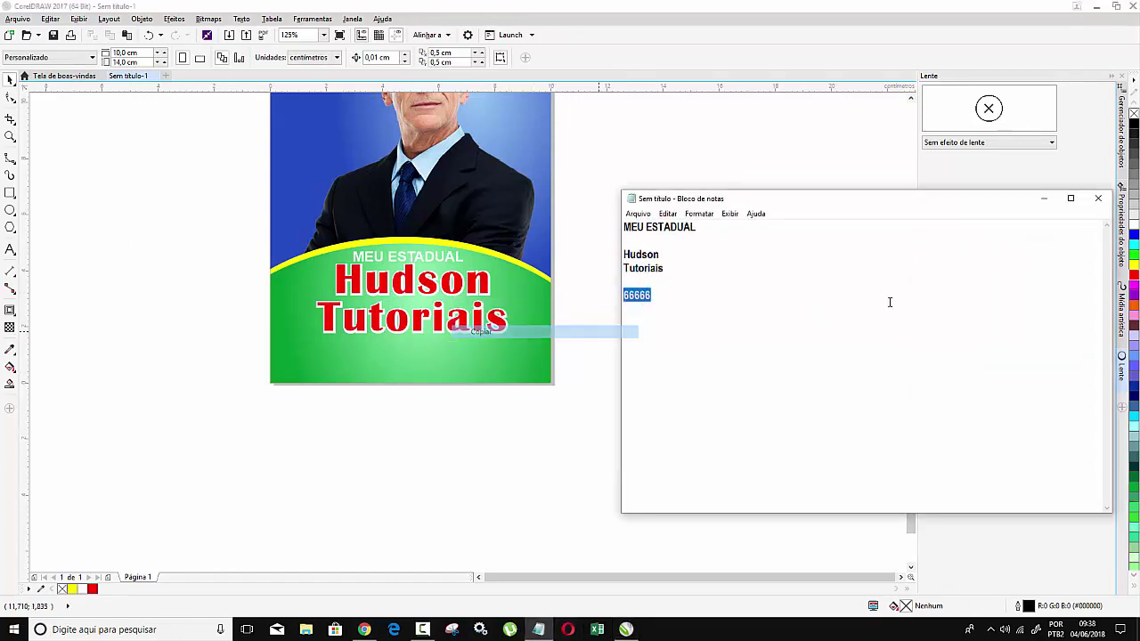
left_click(1044, 199)
left_click(8, 252)
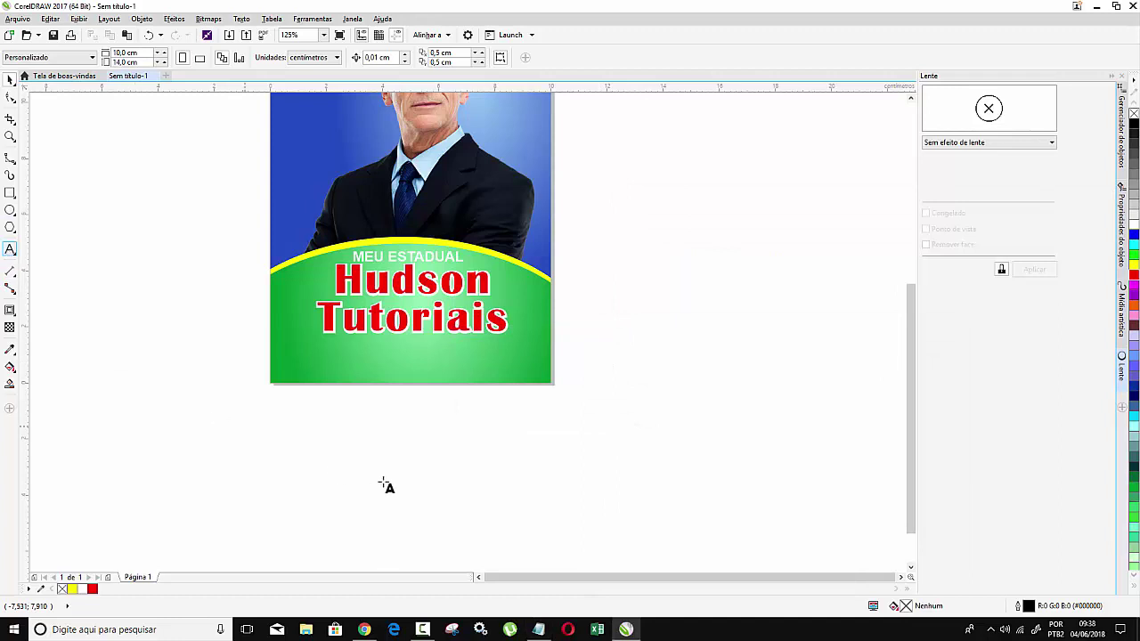
left_click(372, 426)
Step: Paste 66666, set it in Bauhaus 93 and enlarge it to about 83,6 pt
key("ctrl+v")
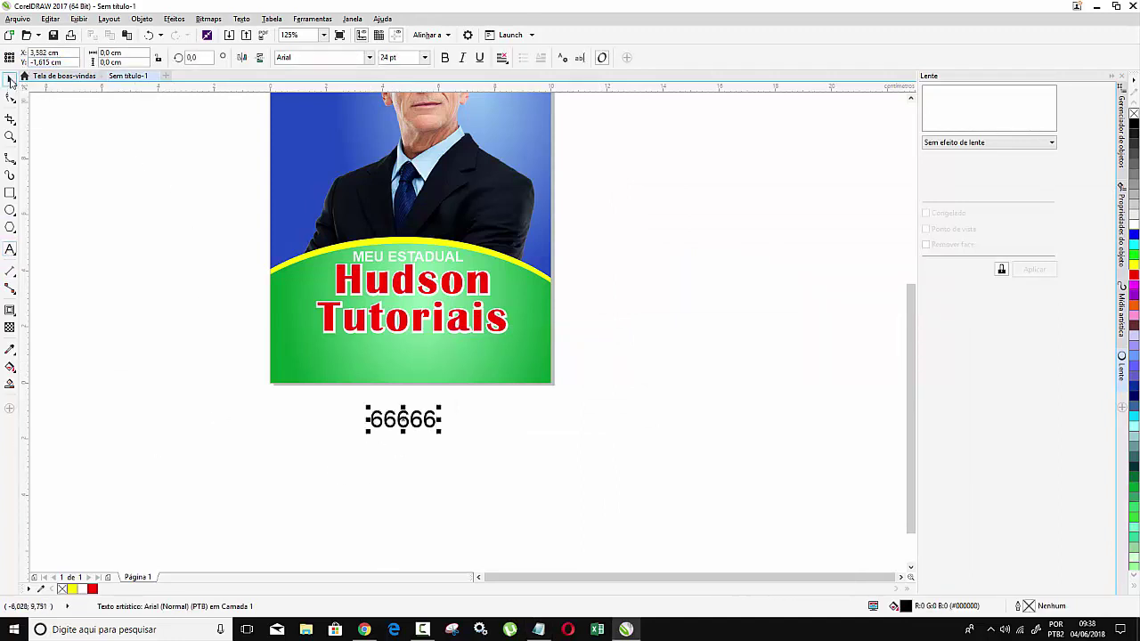
left_click(10, 80)
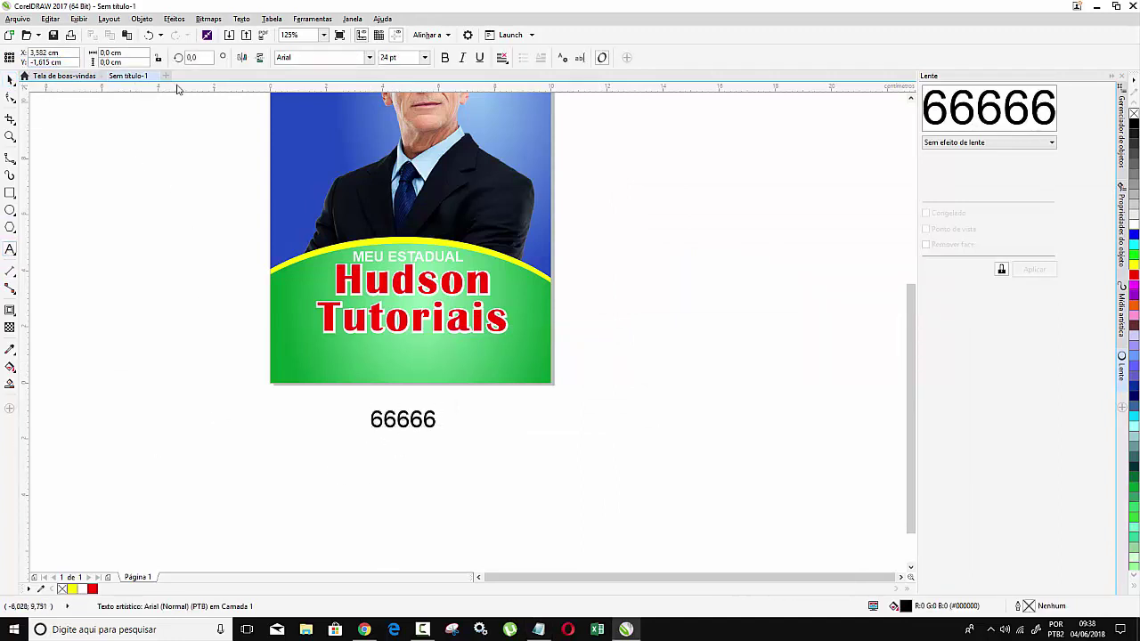
left_click(370, 58)
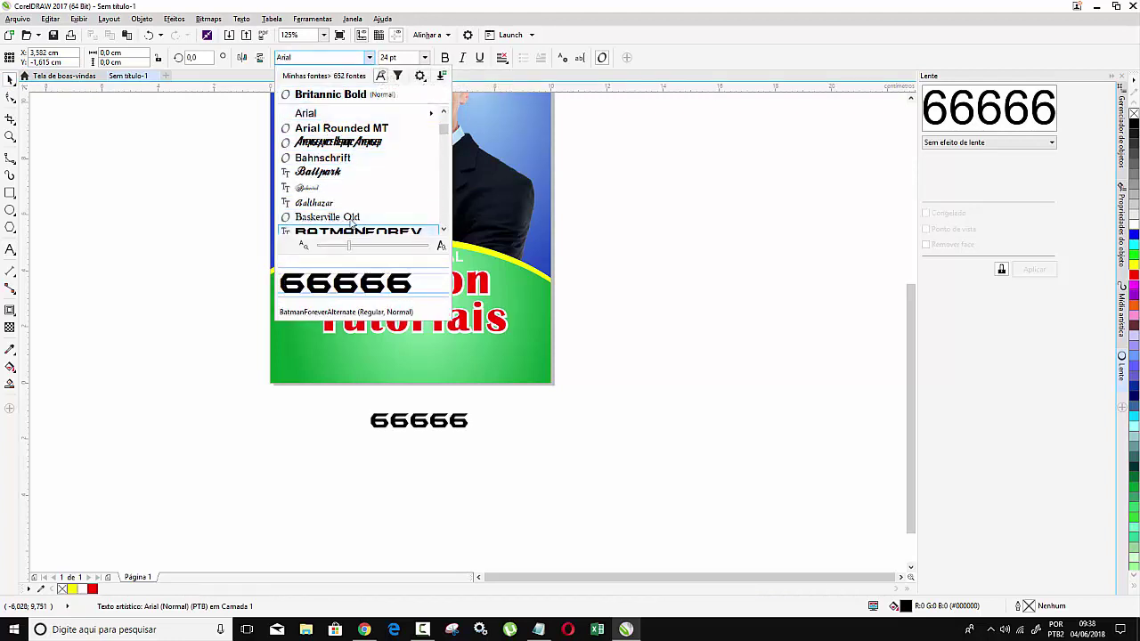
scroll(351, 222, "down", 1)
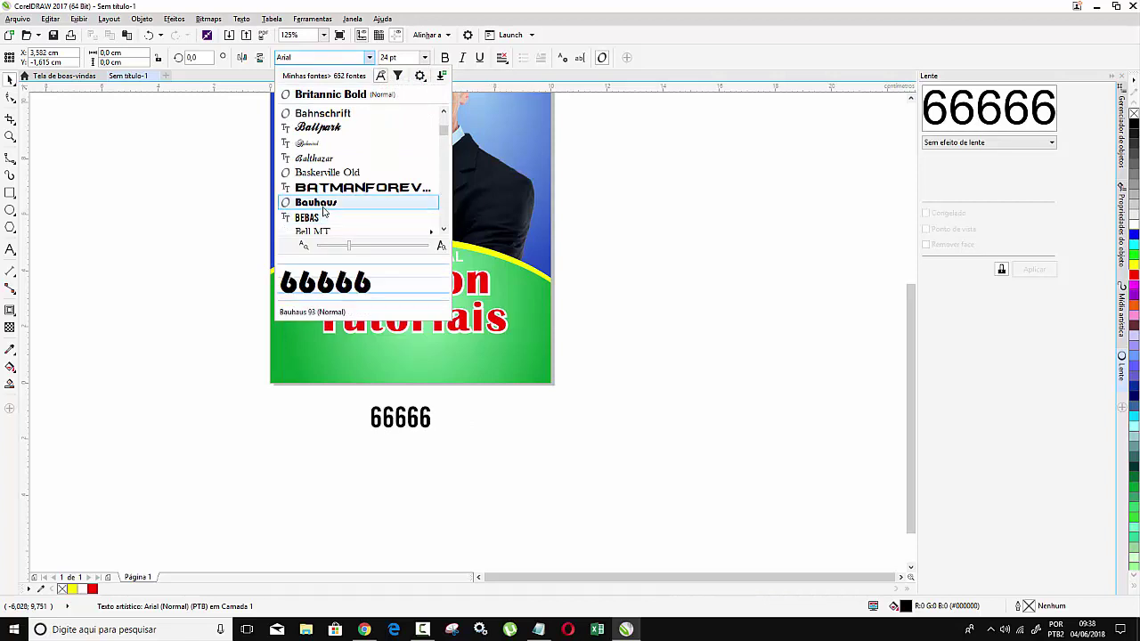
left_click(319, 209)
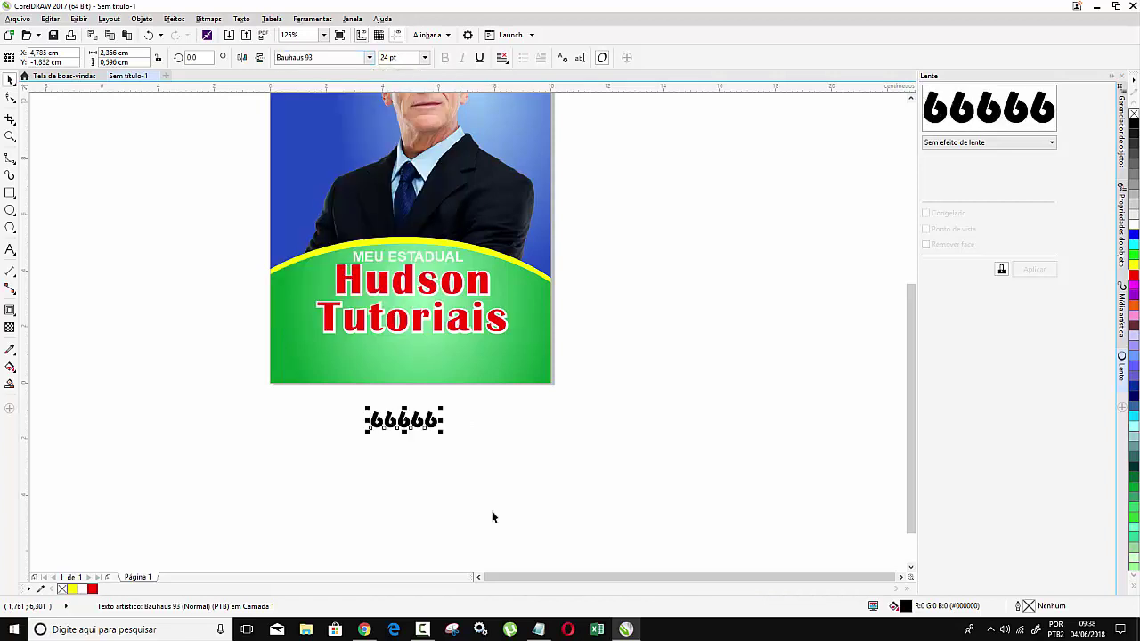
mouse_move(443, 434)
left_mouse_down()
mouse_move(557, 461)
mouse_move(475, 368)
left_mouse_up()
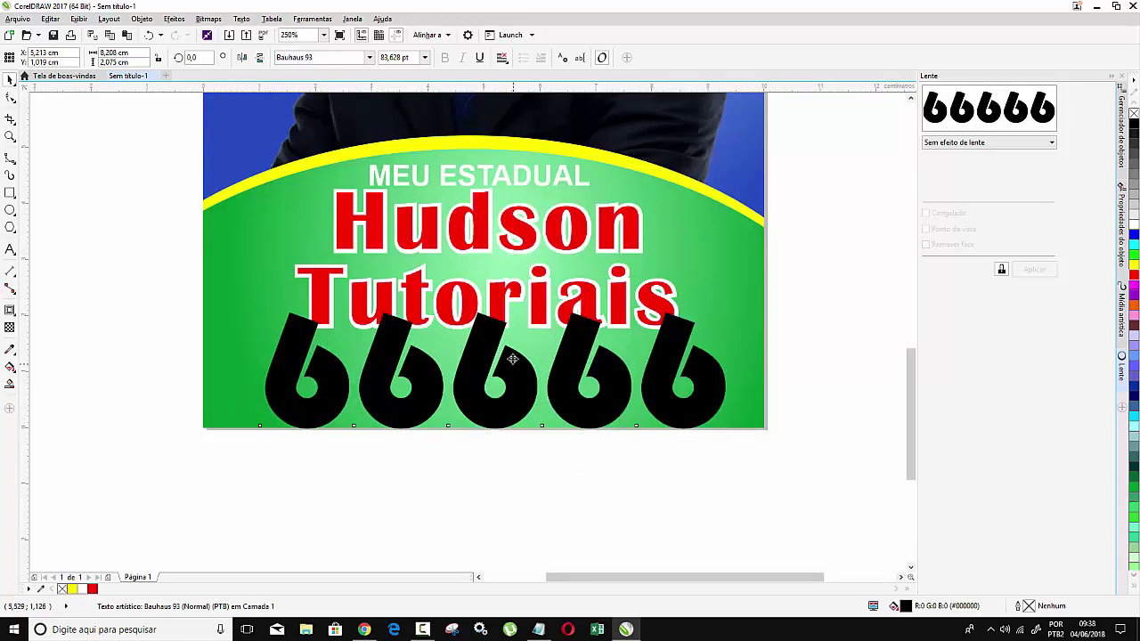
Step: Shrink the Hudson Tutoriais title to 32,53 pt and raise it above the number
left_click(649, 303)
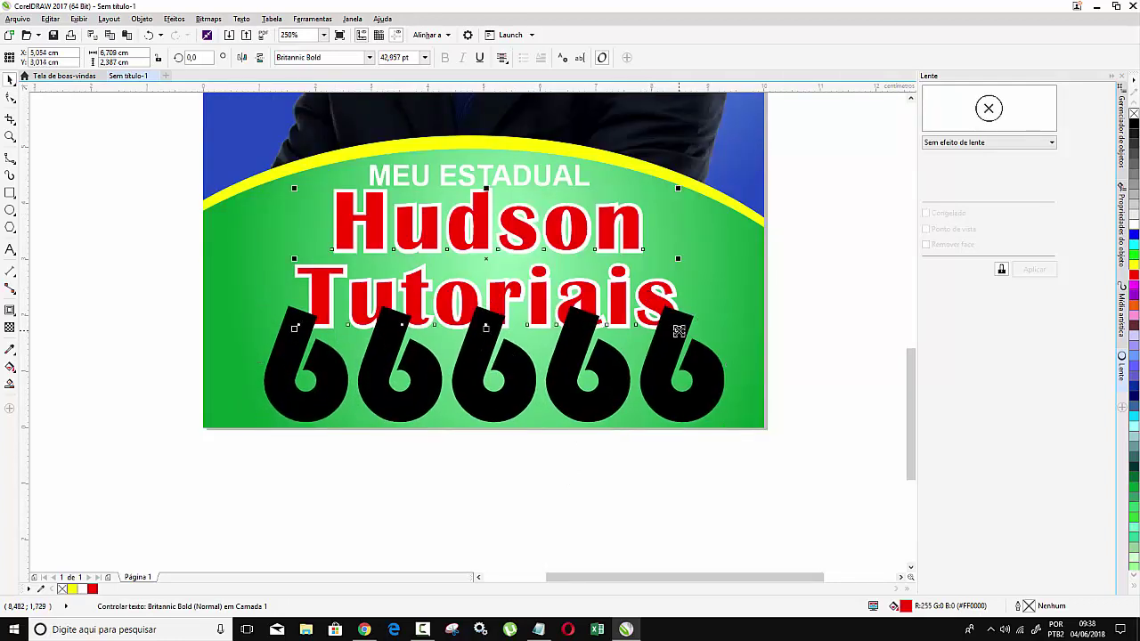
left_click_drag(678, 332, 643, 315)
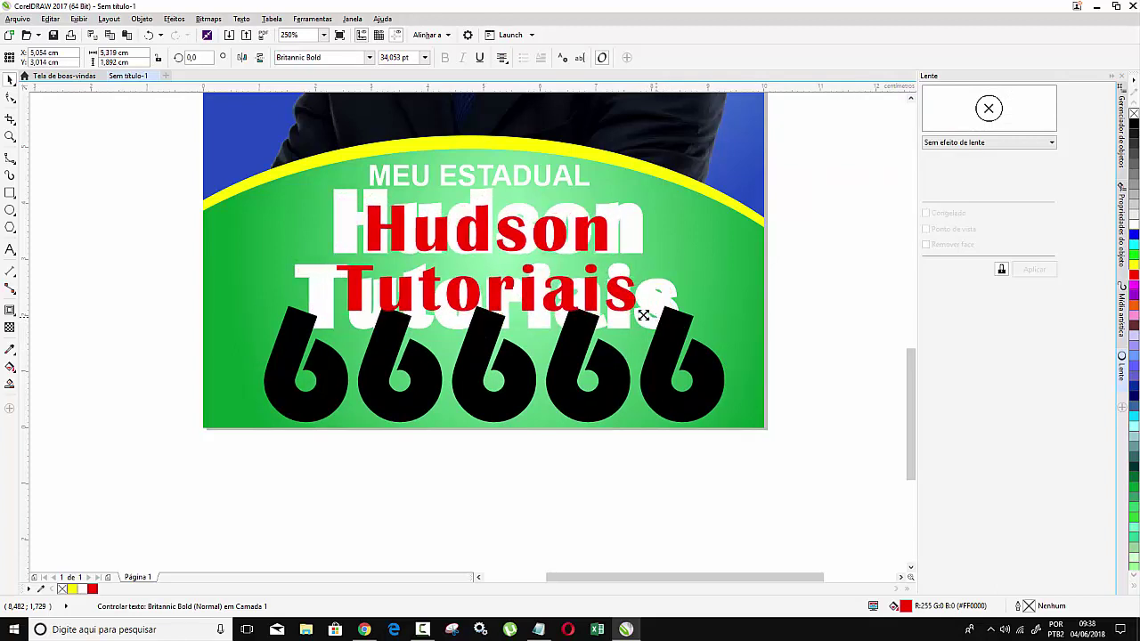
left_click_drag(643, 315, 632, 313)
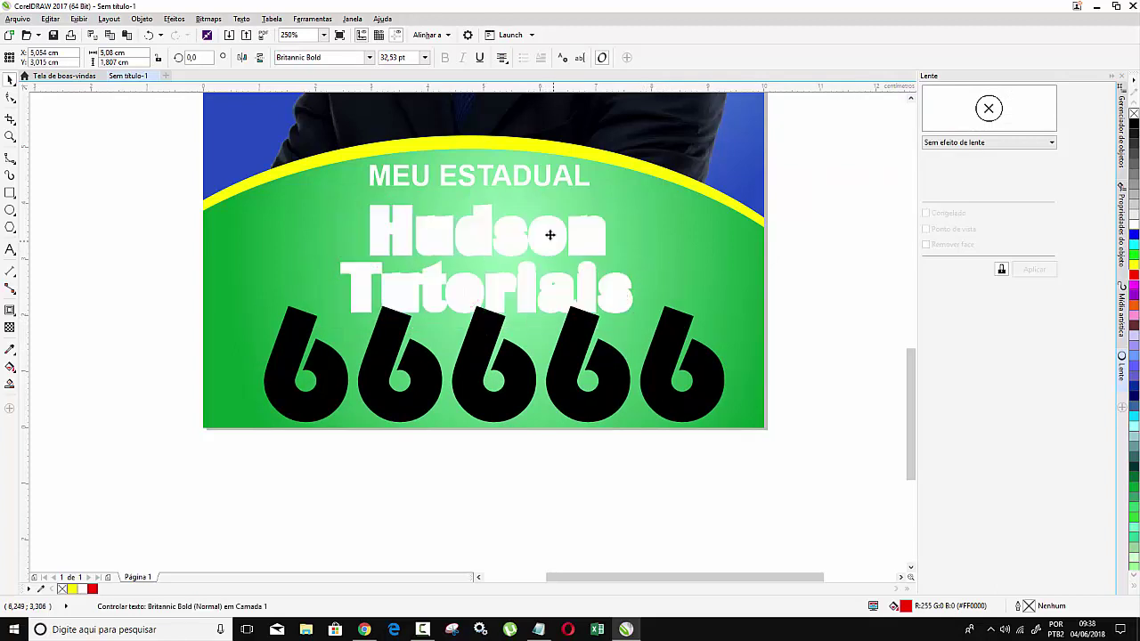
left_click_drag(549, 234, 554, 230)
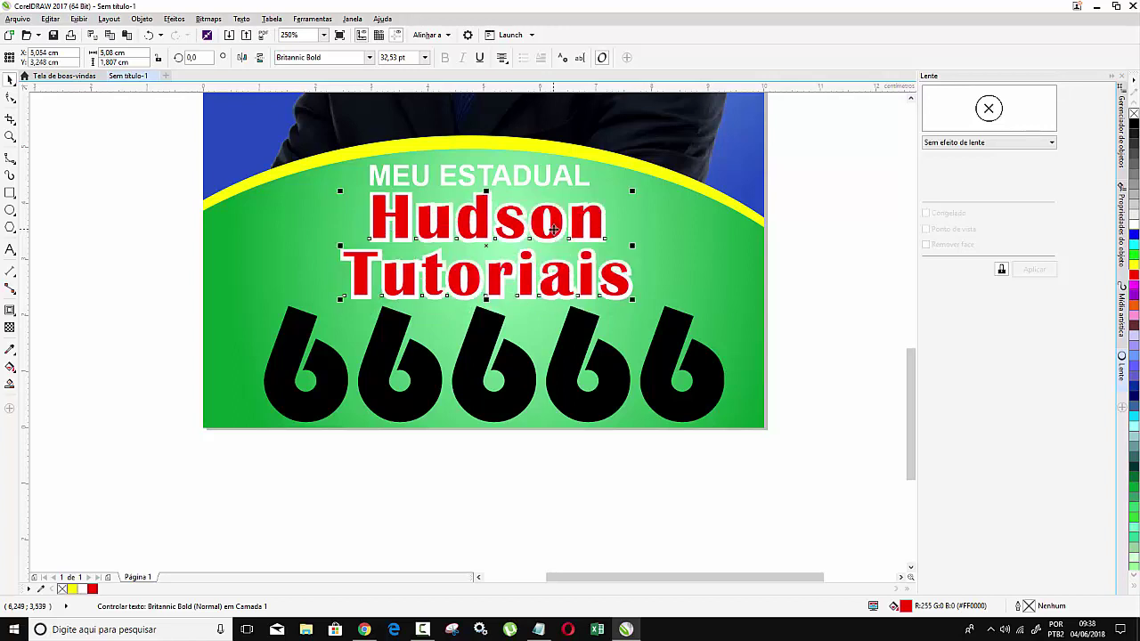
left_click(431, 361)
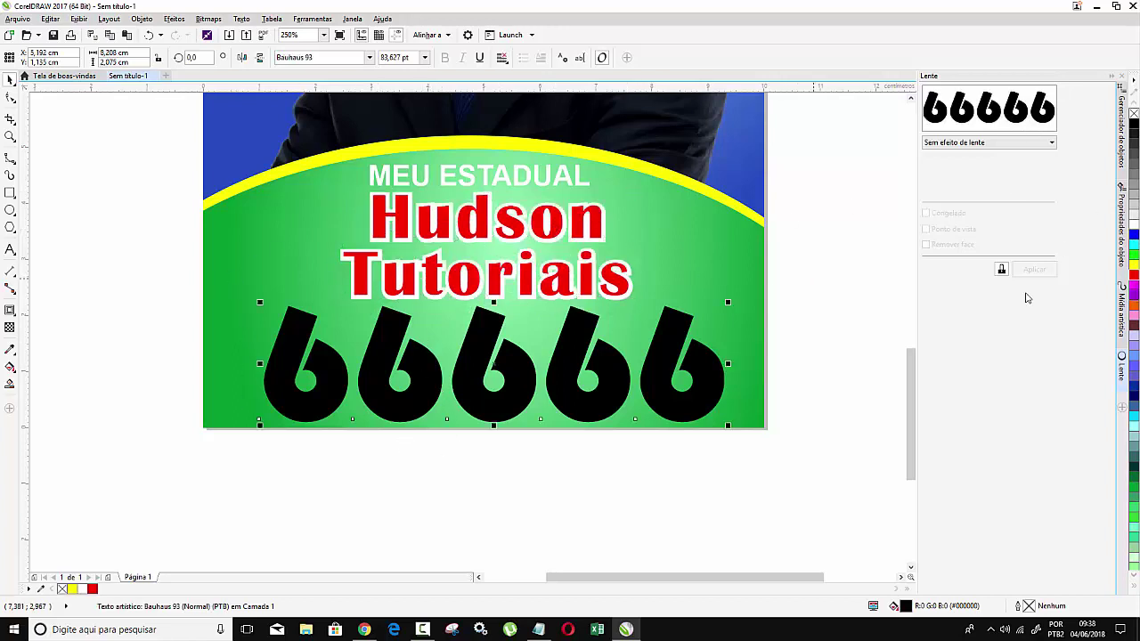
Step: Fill 66666 yellow and drag an outside contour tight around the digits
left_click(1134, 265)
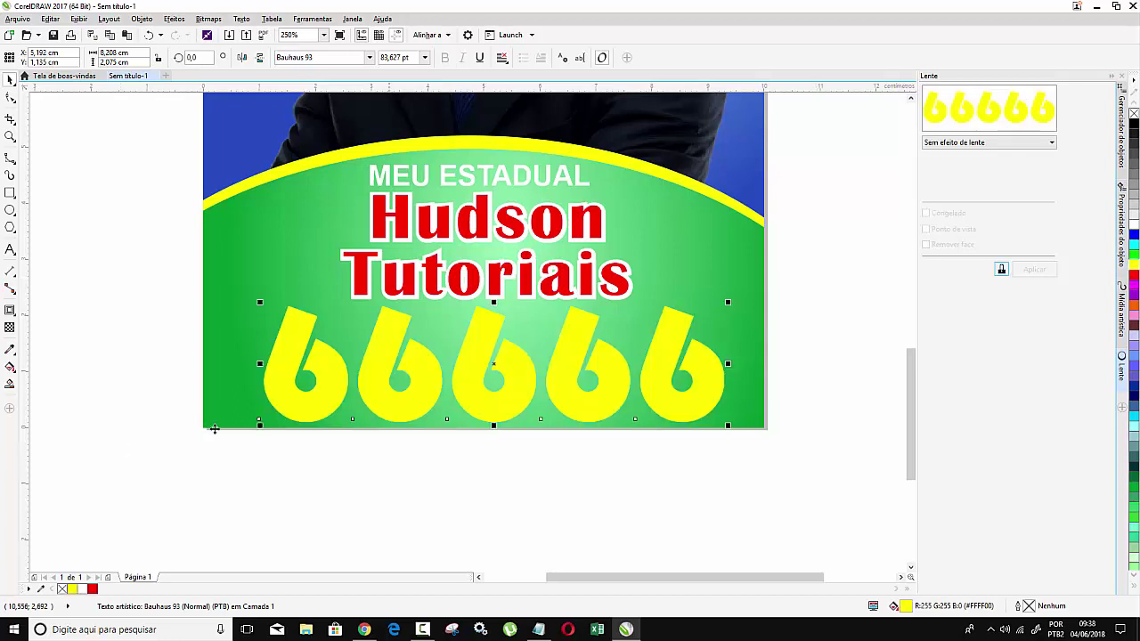
left_click(8, 312)
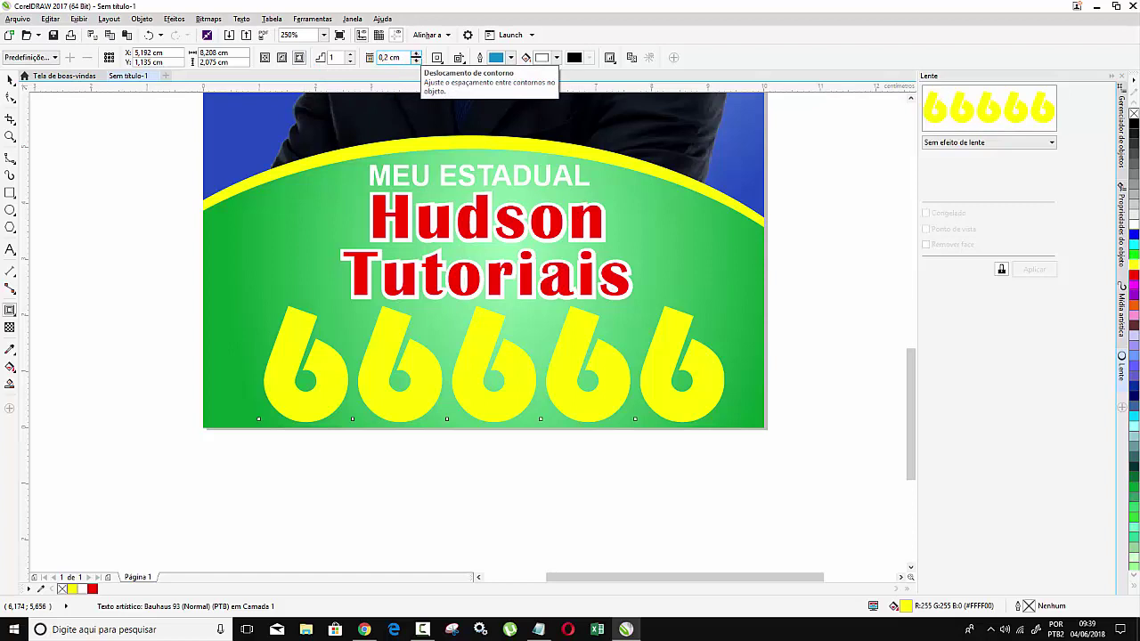
left_click_drag(225, 363, 262, 363)
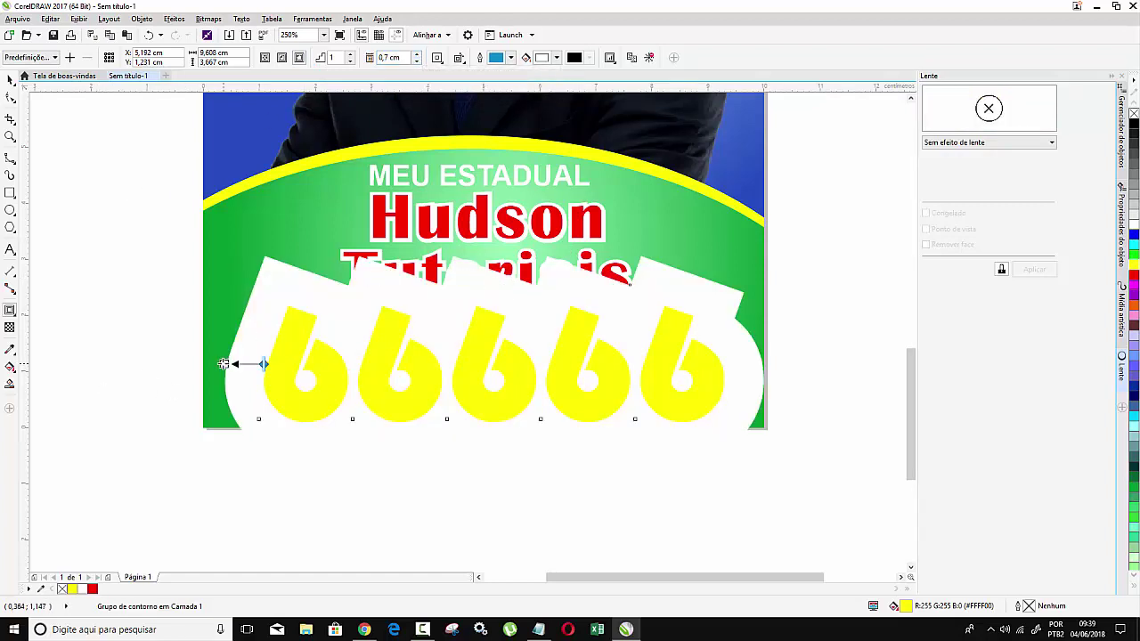
left_click_drag(224, 363, 261, 365)
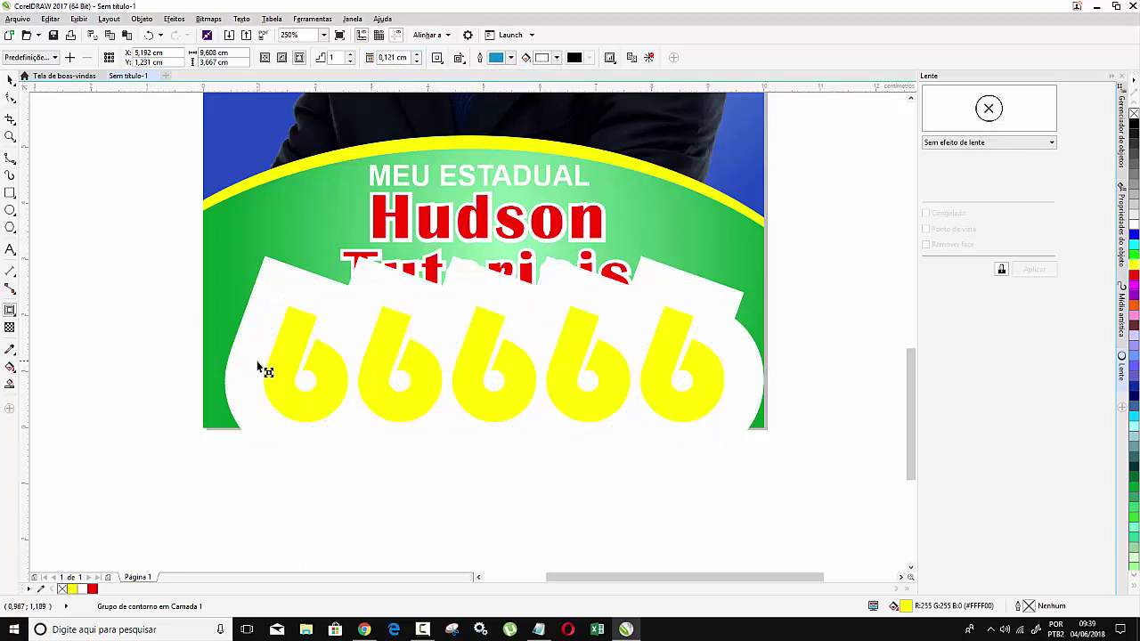
Step: Change the 66666 contour colour to red and cancel an accidental extrusion
left_click(555, 58)
left_click_drag(588, 130, 610, 119)
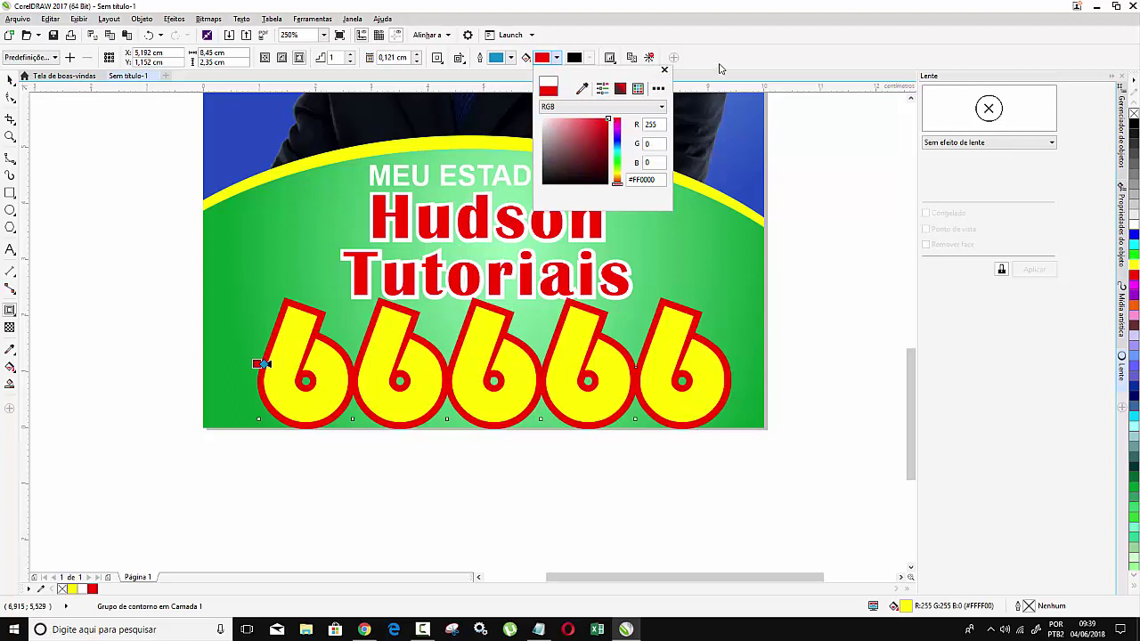
left_click(664, 70)
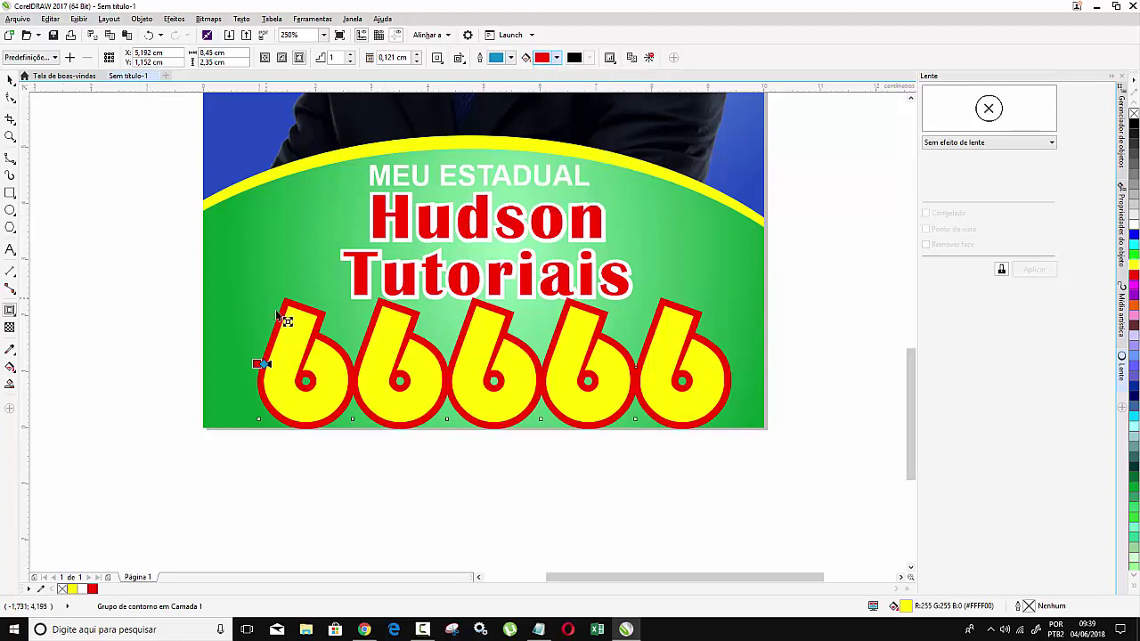
left_click(11, 80)
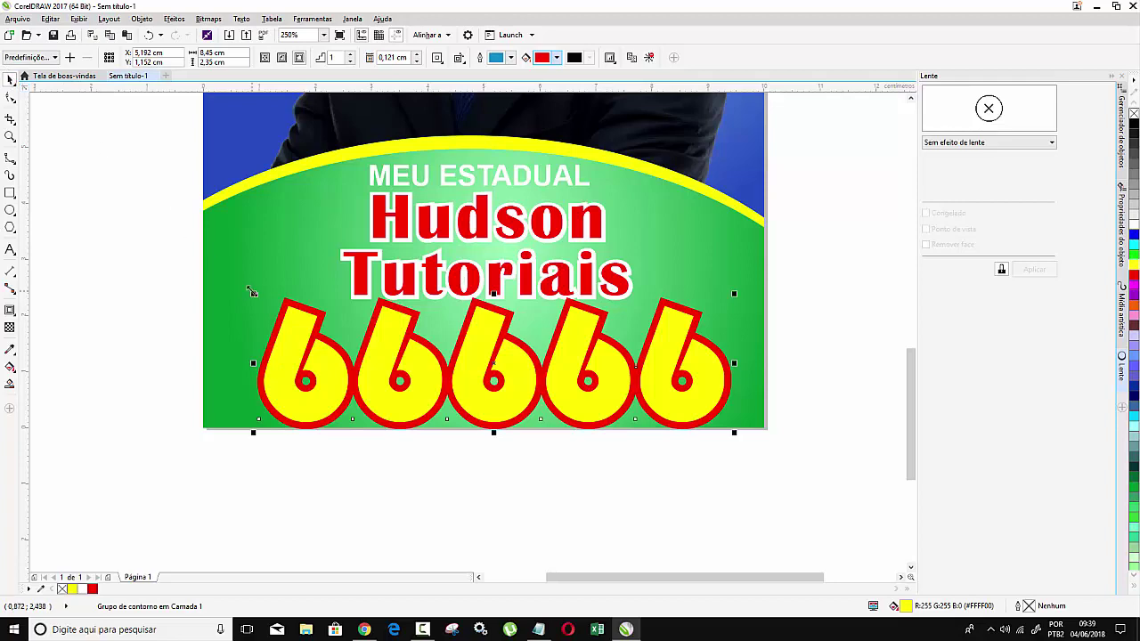
left_click_drag(252, 291, 268, 297)
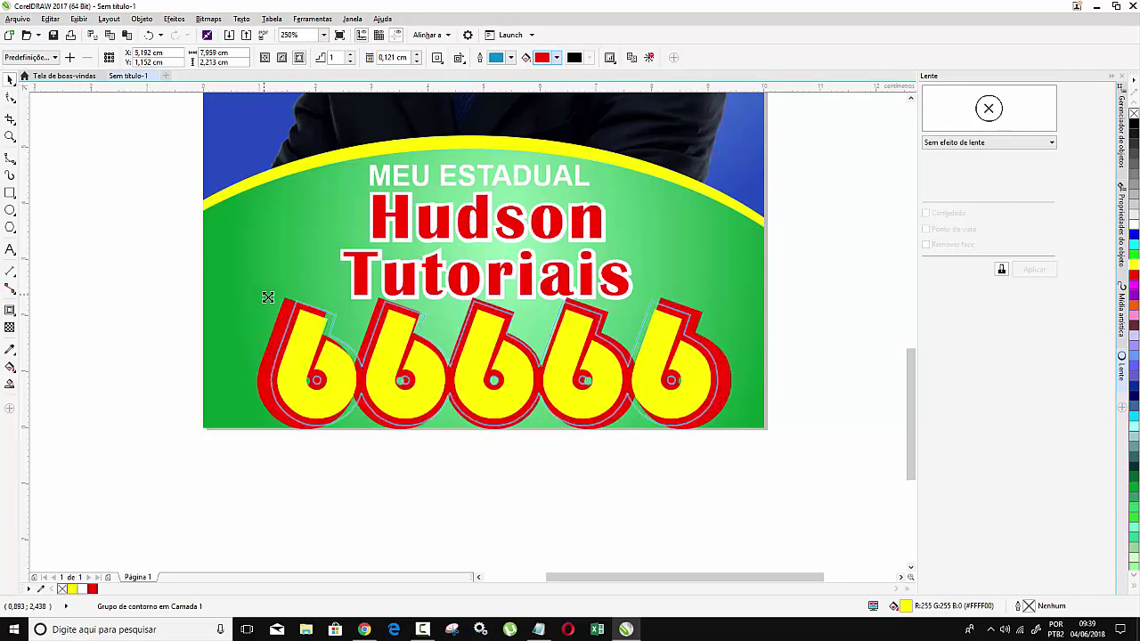
key("Escape")
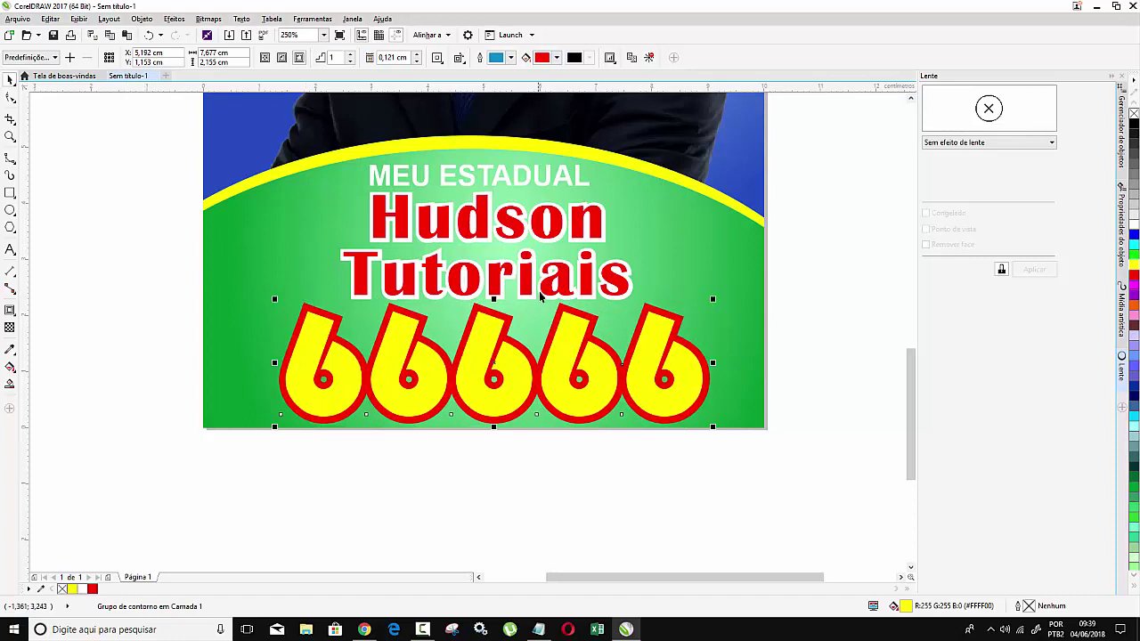
Step: Type the 'cnpj:' line with its registration number to the left of the page
left_click(511, 476)
scroll(576, 428, "down", 2)
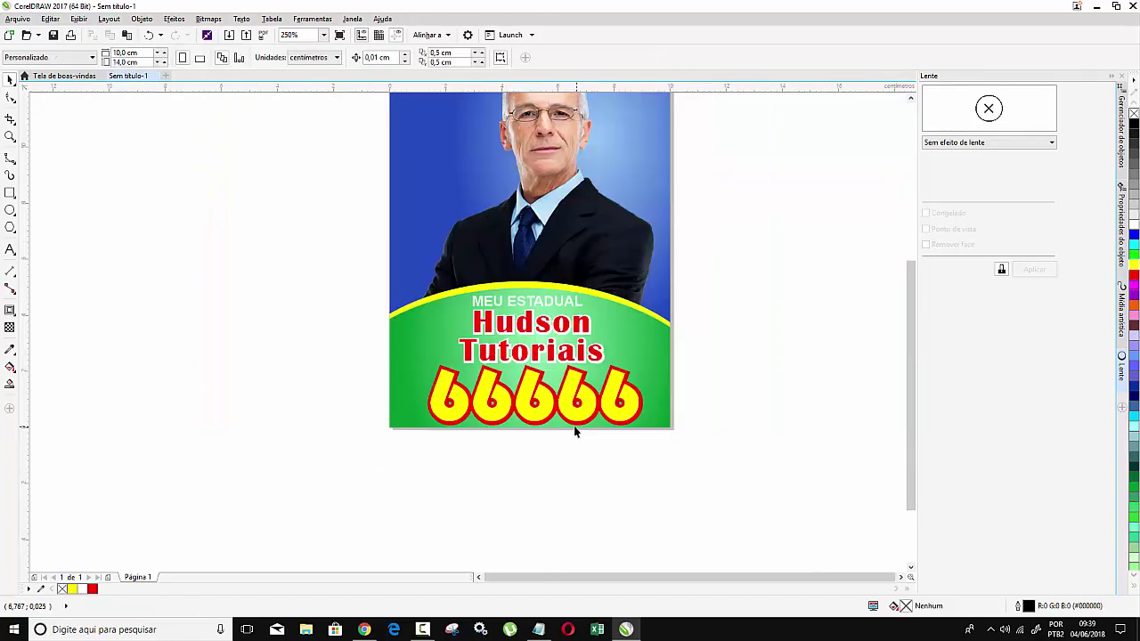
left_click_drag(912, 343, 913, 300)
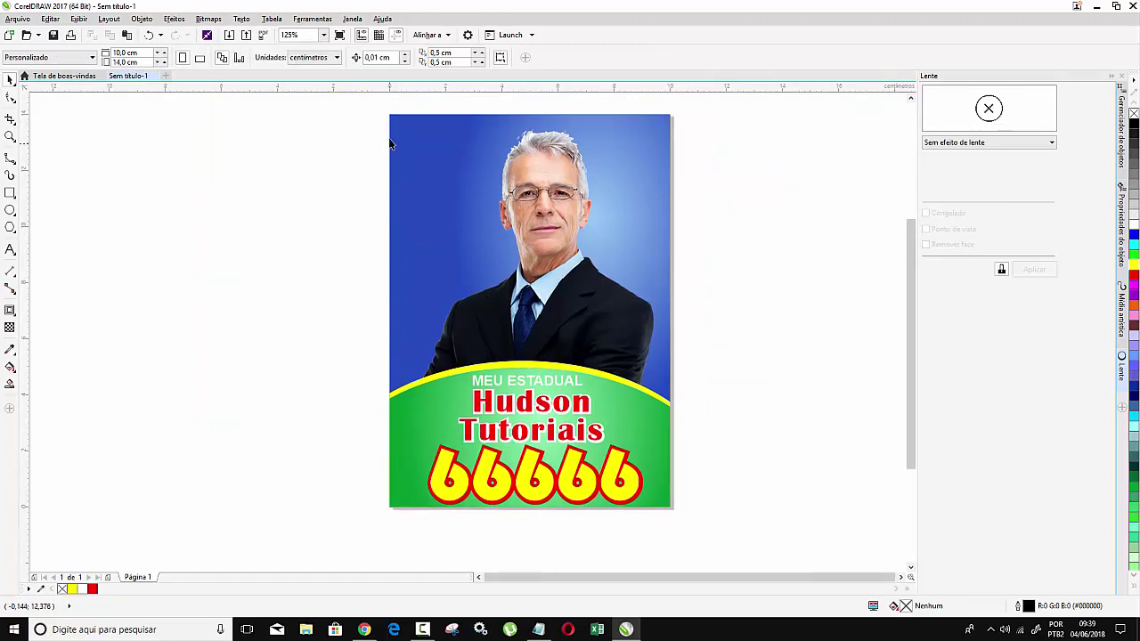
left_click(10, 250)
left_click(226, 315)
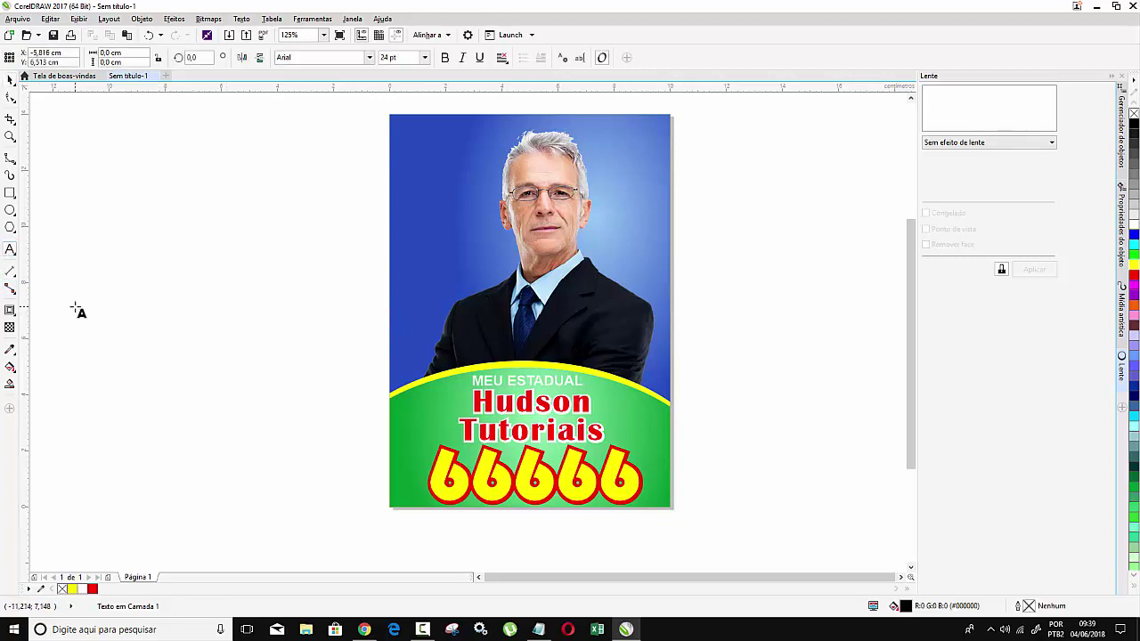
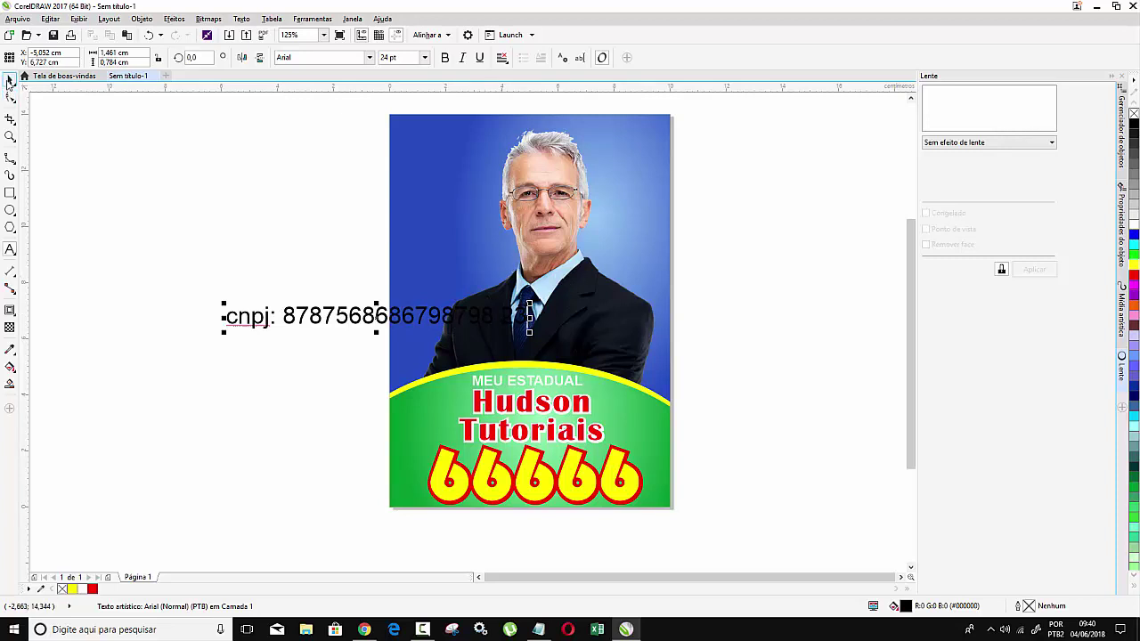
left_click(9, 80)
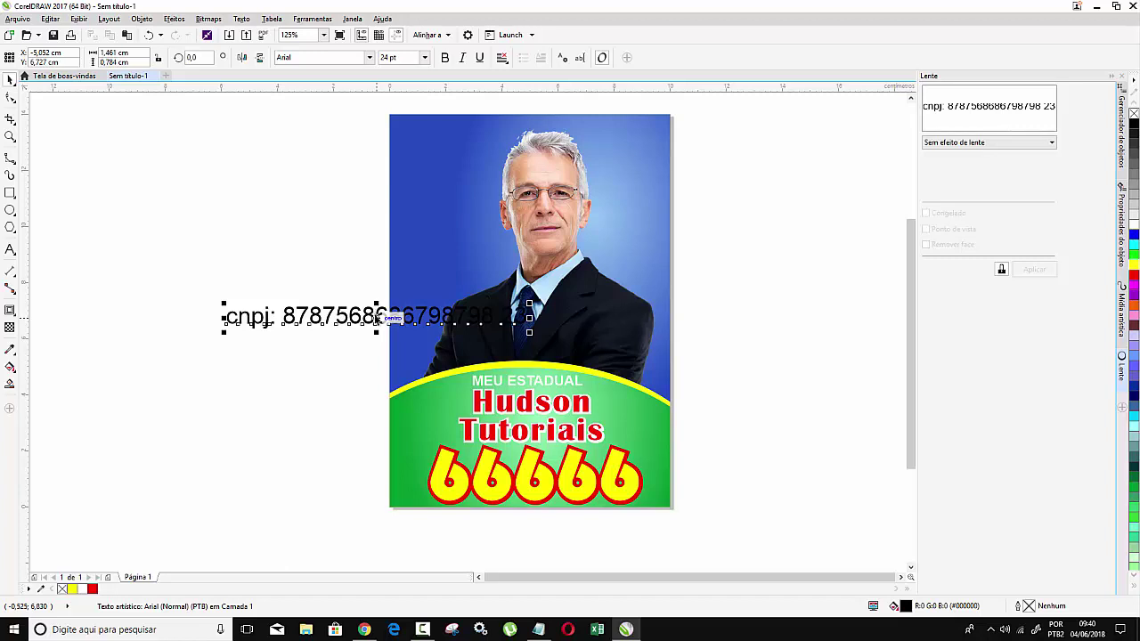
Step: Rotate the CNPJ text vertical, scale it down, place it on the photo's left edge, colour it white
left_click(377, 316)
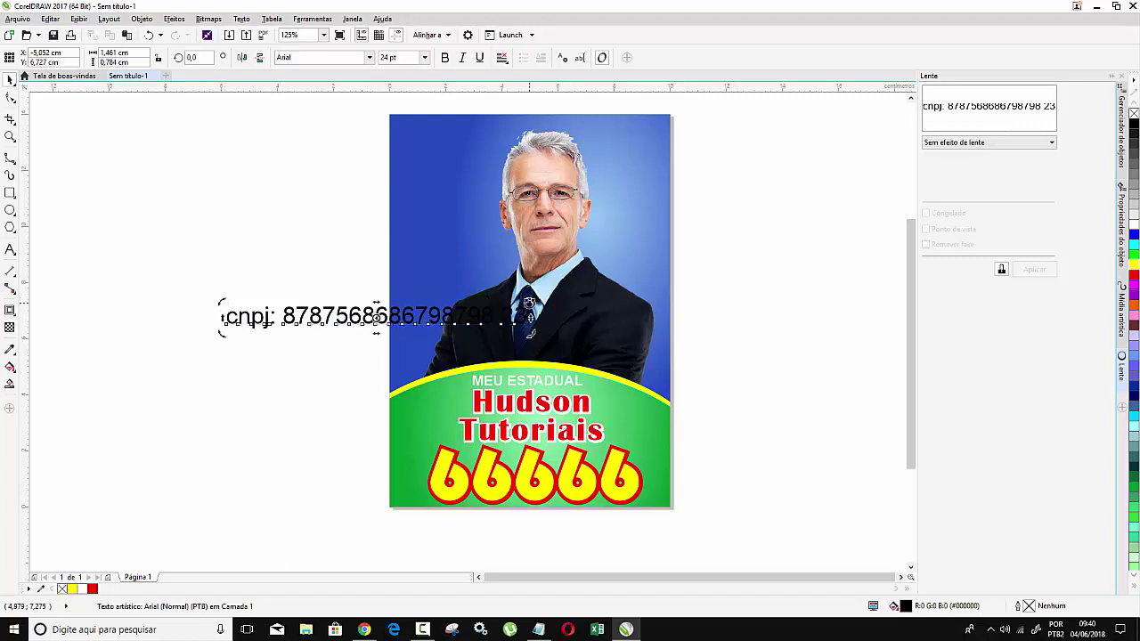
mouse_move(530, 304)
left_mouse_down()
mouse_move(345, 193)
mouse_move(348, 183)
left_mouse_up()
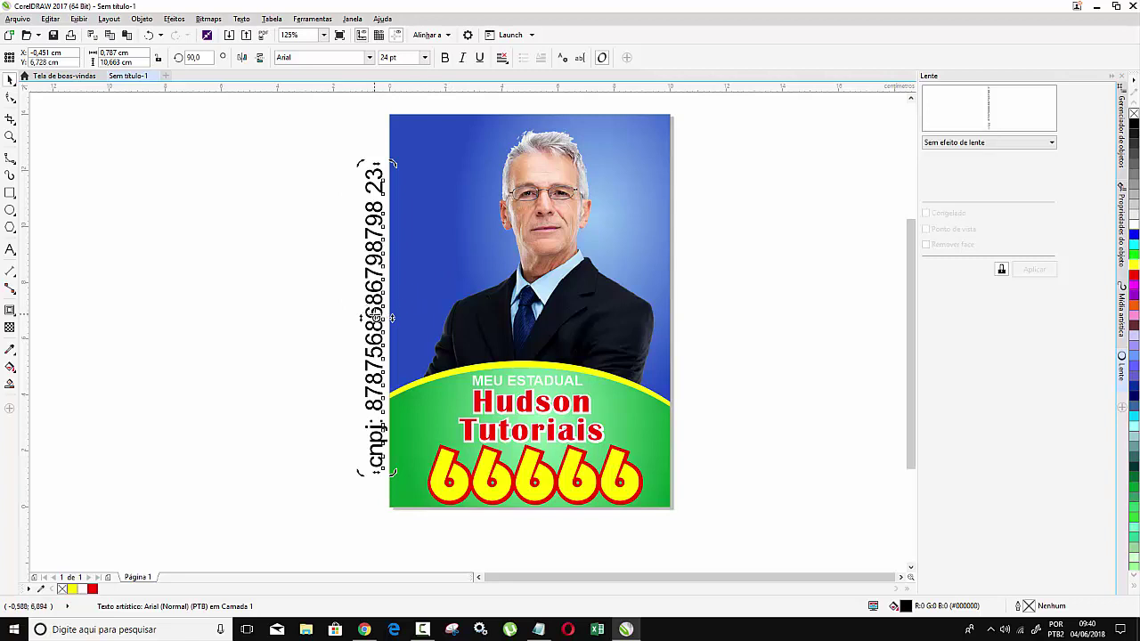
left_click(376, 318)
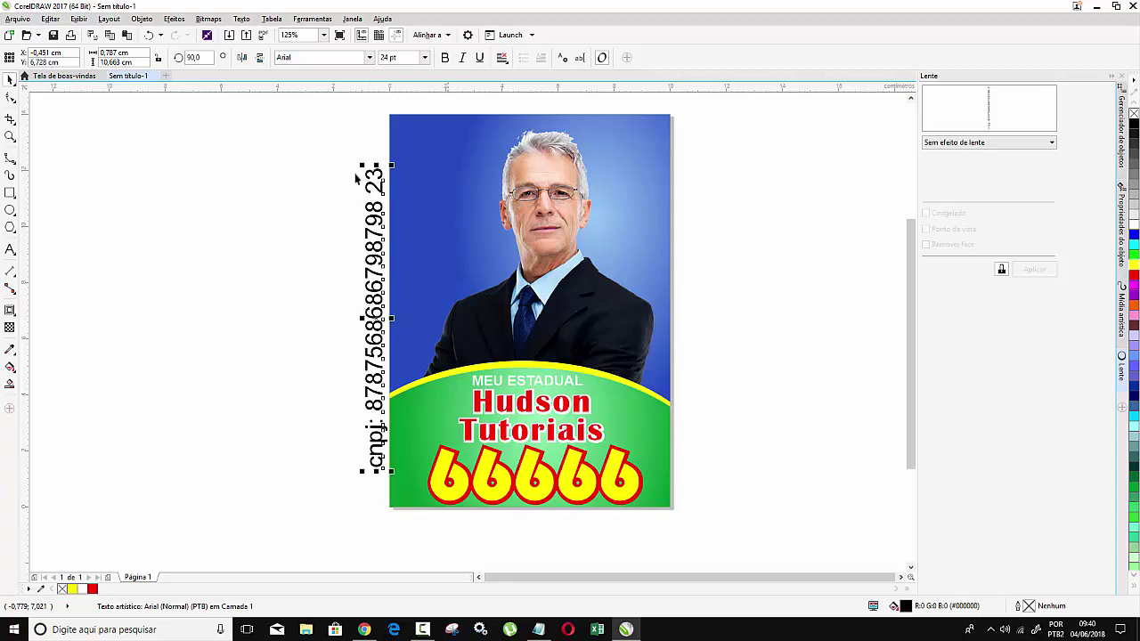
left_click_drag(358, 471, 369, 455)
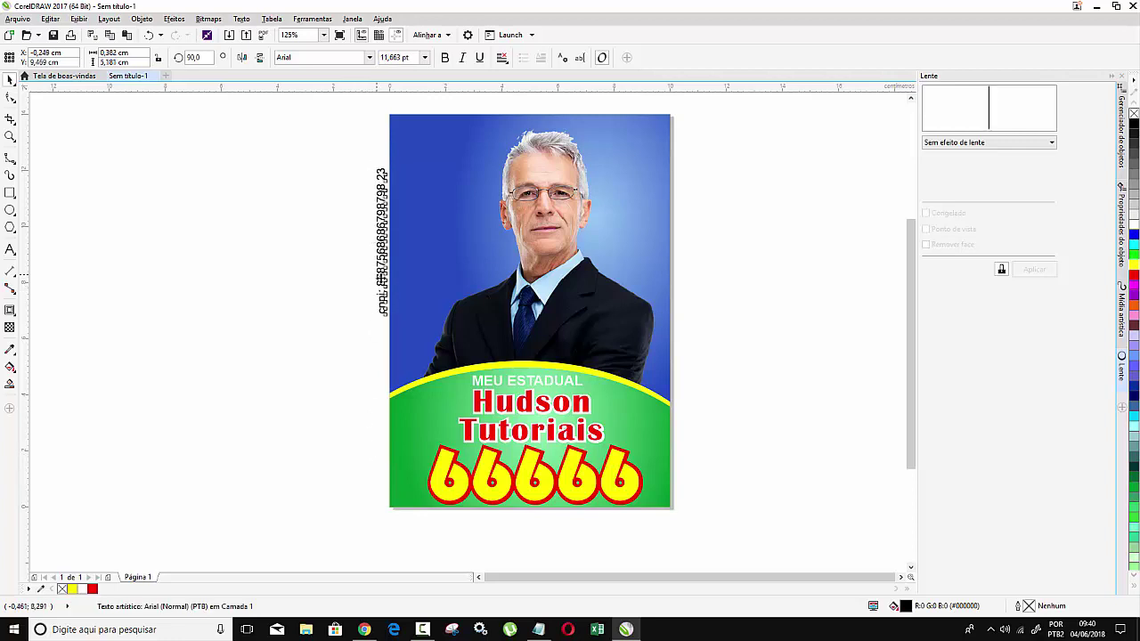
left_click_drag(379, 278, 398, 314)
mouse_move(407, 192)
left_mouse_down()
mouse_move(421, 170)
mouse_move(407, 207)
left_mouse_up()
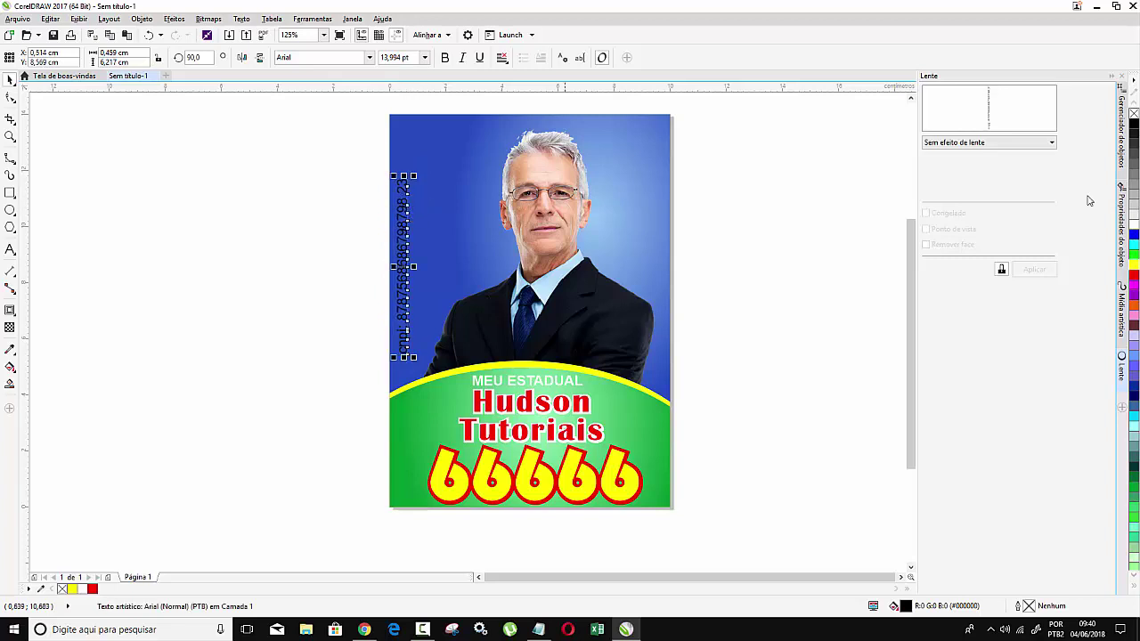
left_click(1134, 222)
left_click(336, 231)
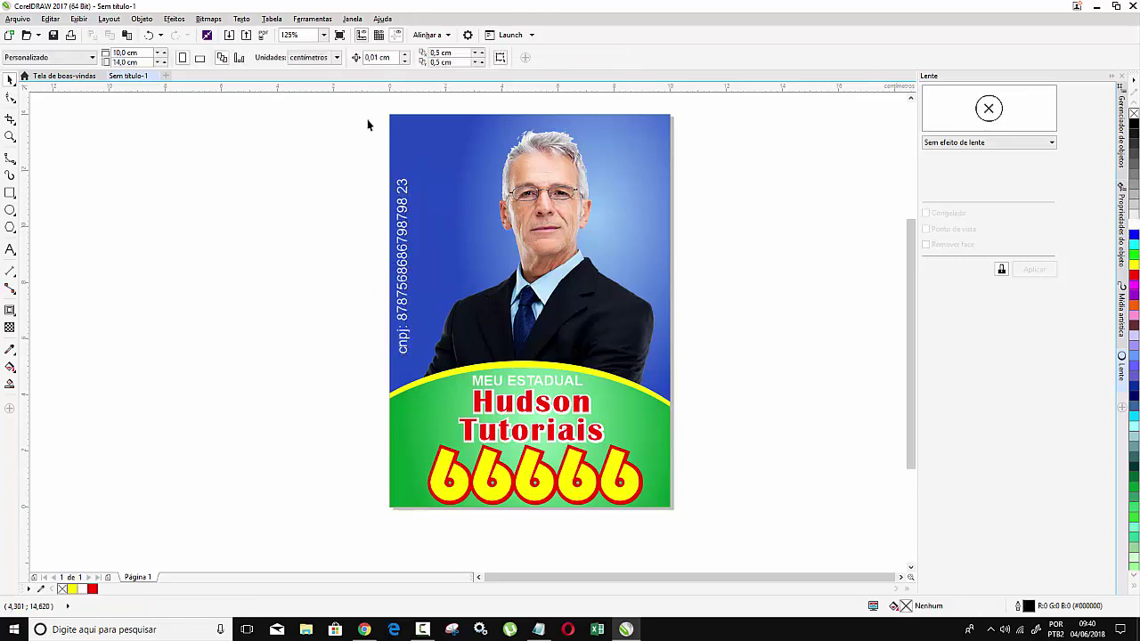
scroll(454, 234, "down", 2)
scroll(489, 140, "up", 2)
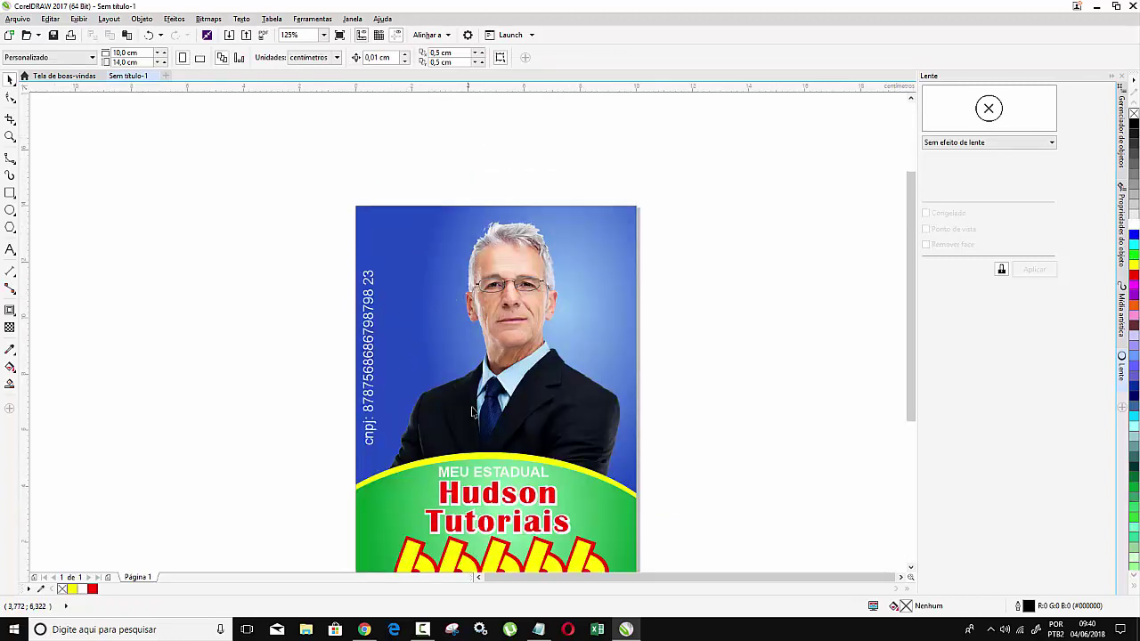
scroll(528, 477, "up", 2)
left_click(532, 471)
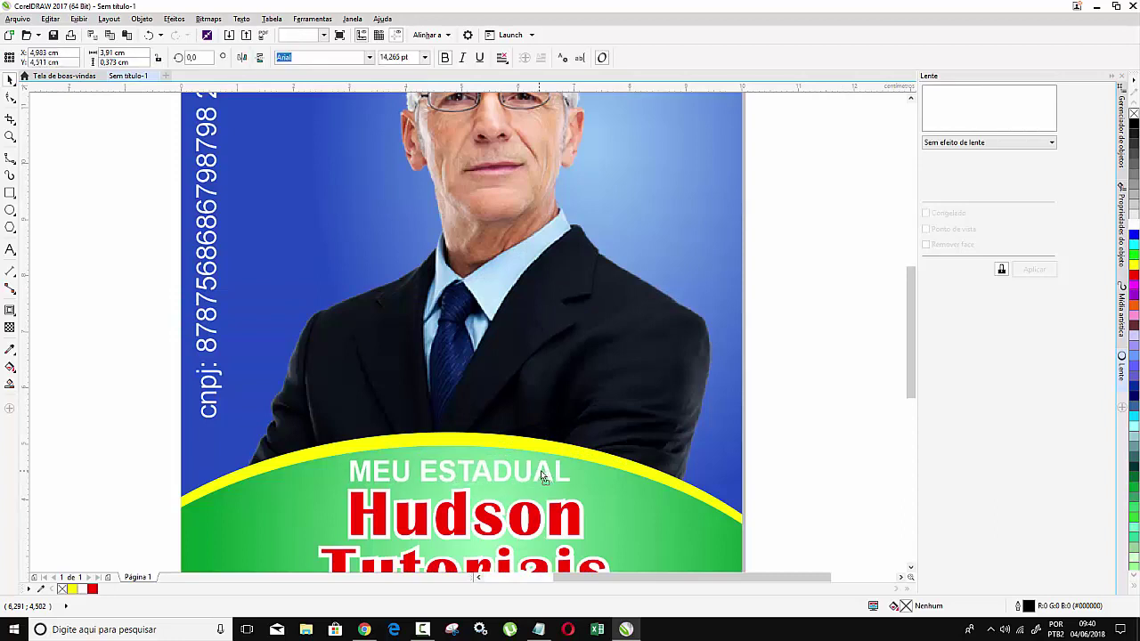
scroll(541, 471, "down", 2)
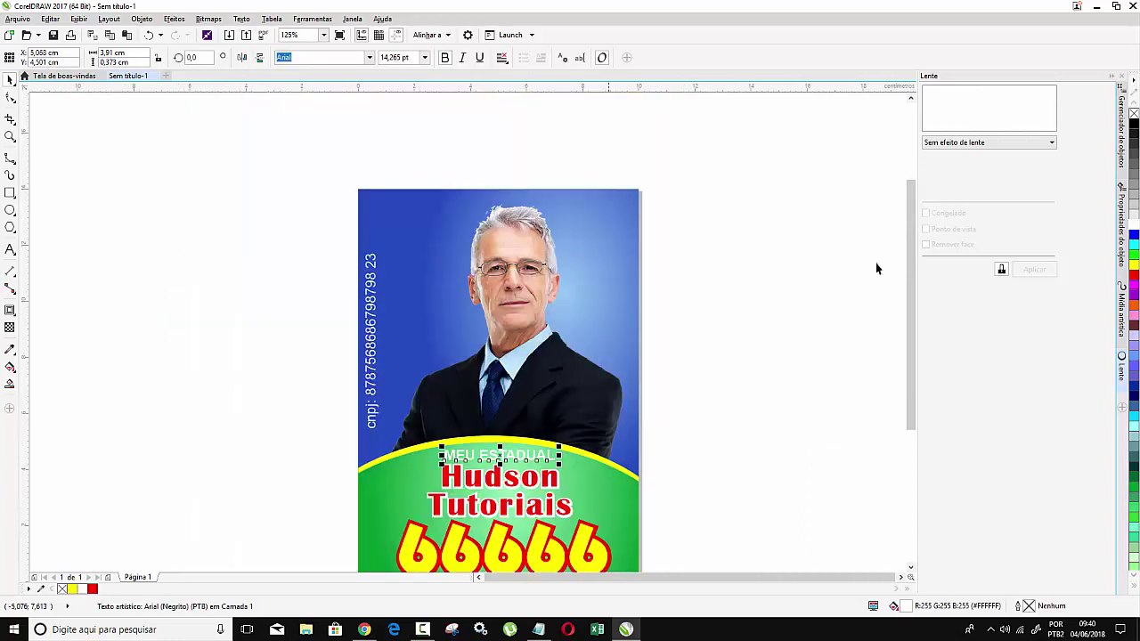
left_click_drag(909, 259, 909, 293)
left_click(205, 222)
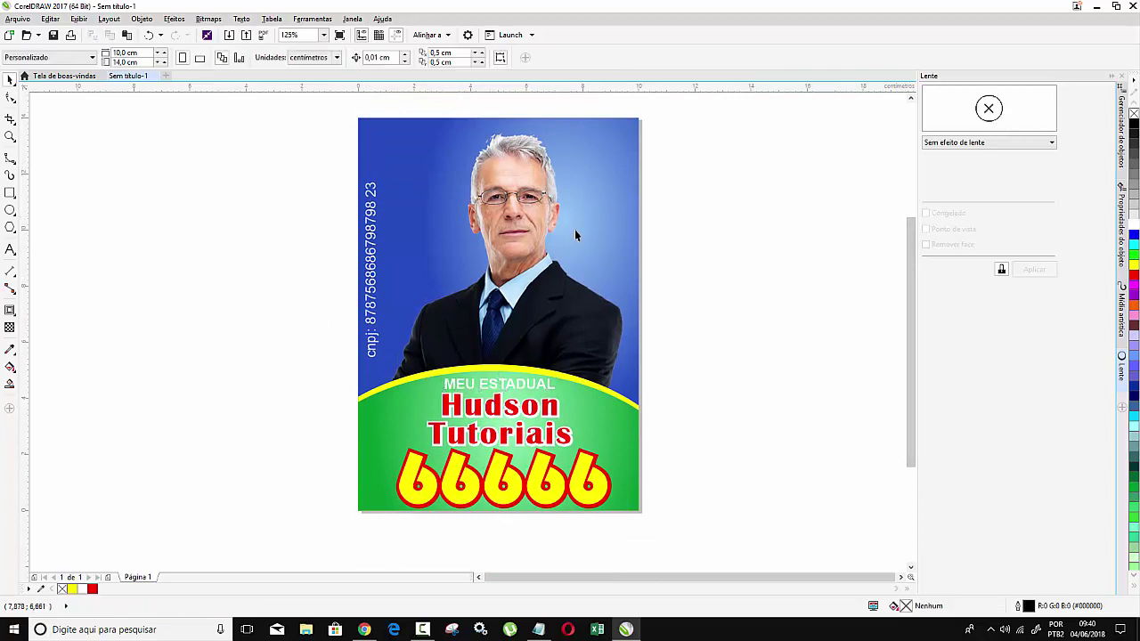